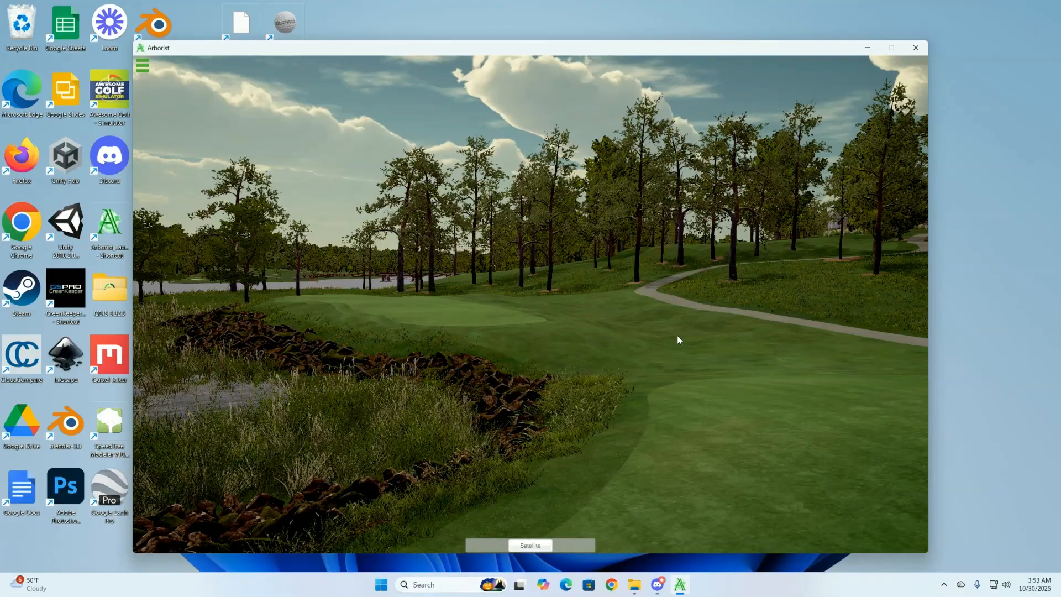
{"action": "mouse_move", "coordinate": [651, 333]}
{"action": "right_mouse_down"}
{"action": "mouse_move", "coordinate": [602, 322]}
{"action": "mouse_move", "coordinate": [661, 319]}
{"action": "right_mouse_up"}
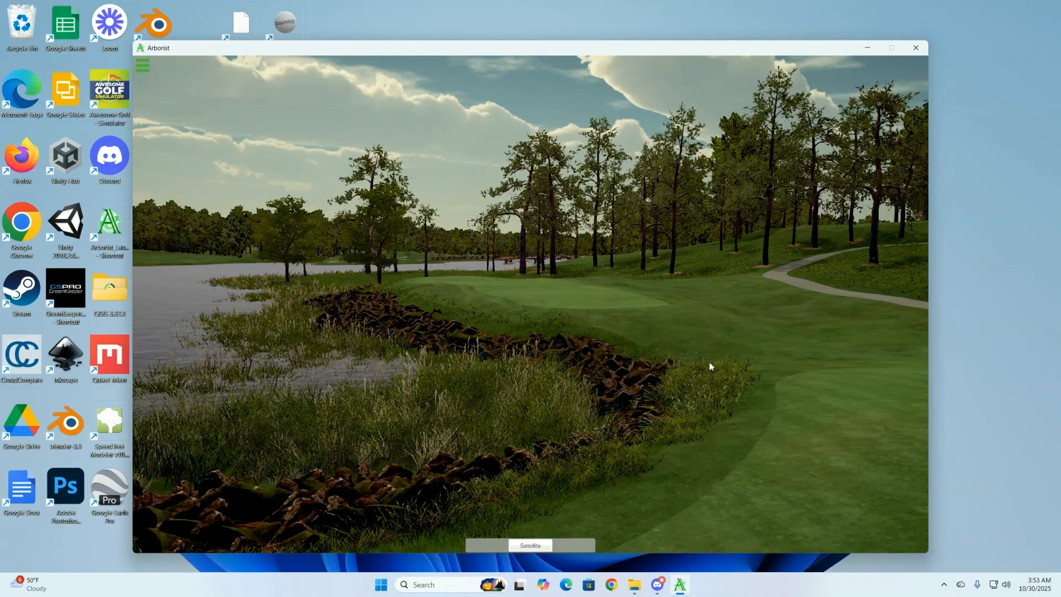
{"action": "mouse_move", "coordinate": [717, 363]}
{"action": "right_mouse_down"}
{"action": "mouse_move", "coordinate": [765, 365]}
{"action": "mouse_move", "coordinate": [709, 356]}
{"action": "right_mouse_up"}
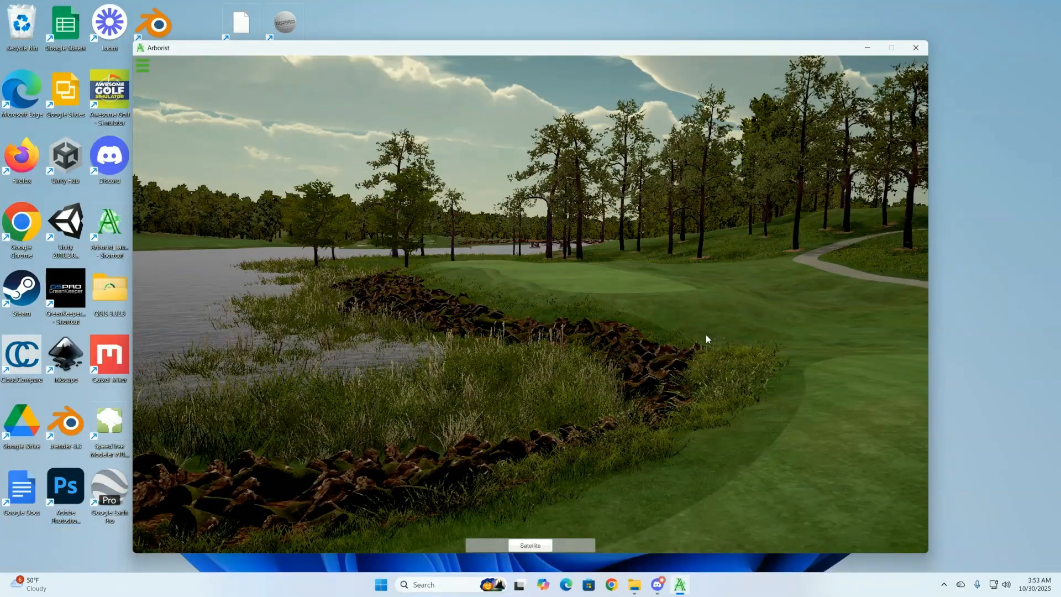
{"action": "right_click_drag", "start_coordinate": [679, 332], "coordinate": [684, 335]}
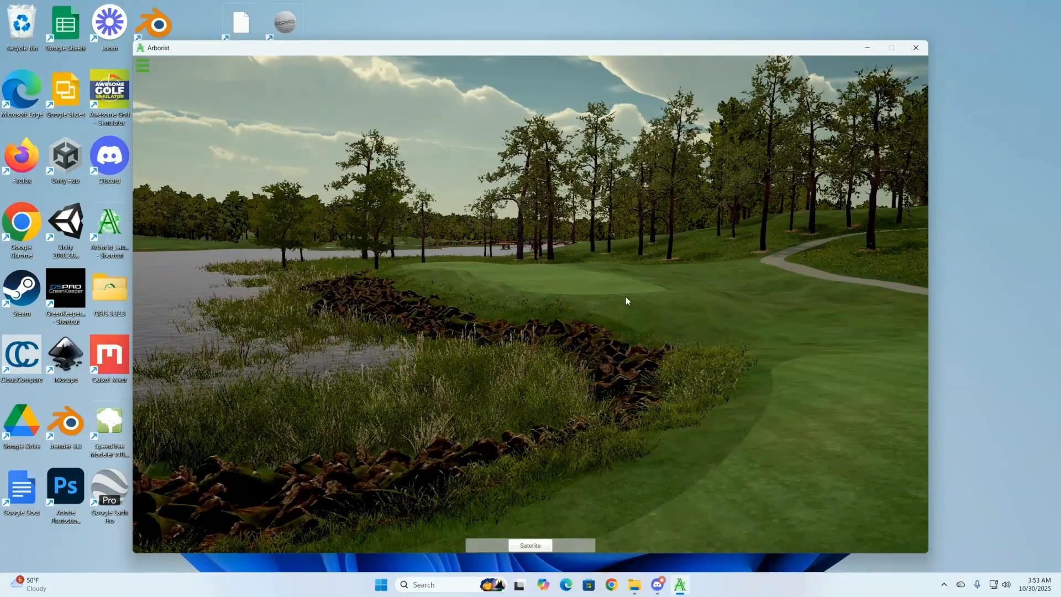
{"action": "right_click_drag", "start_coordinate": [643, 316], "coordinate": [768, 306]}
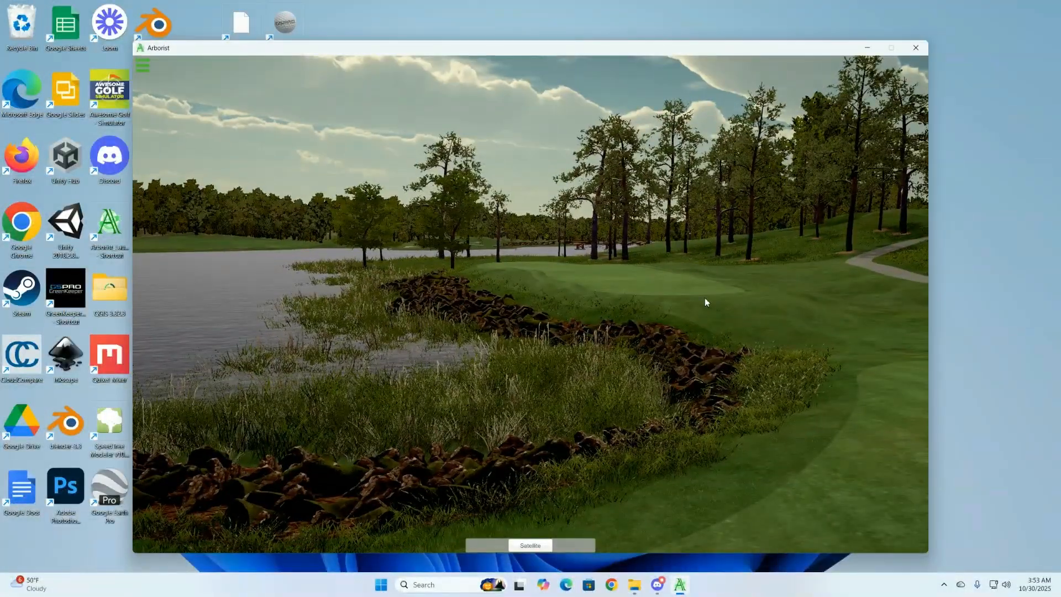
{"action": "right_click_drag", "start_coordinate": [660, 375], "coordinate": [711, 382]}
{"action": "right_click_drag", "start_coordinate": [642, 370], "coordinate": [691, 387]}
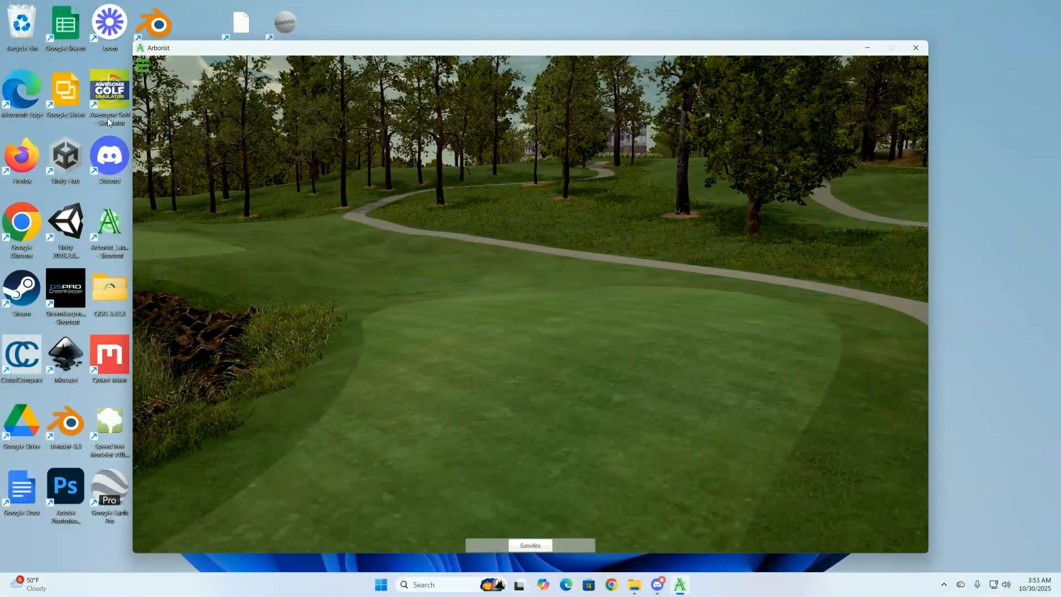
- Open the Biome Masks editor
{"action": "left_click", "coordinate": [142, 67]}
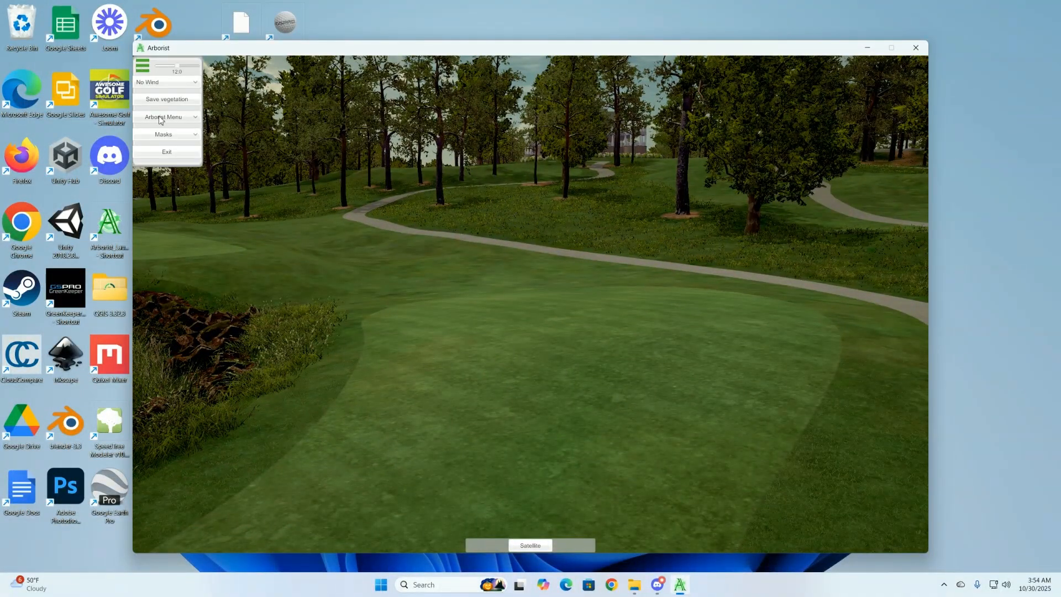
{"action": "left_click", "coordinate": [163, 138]}
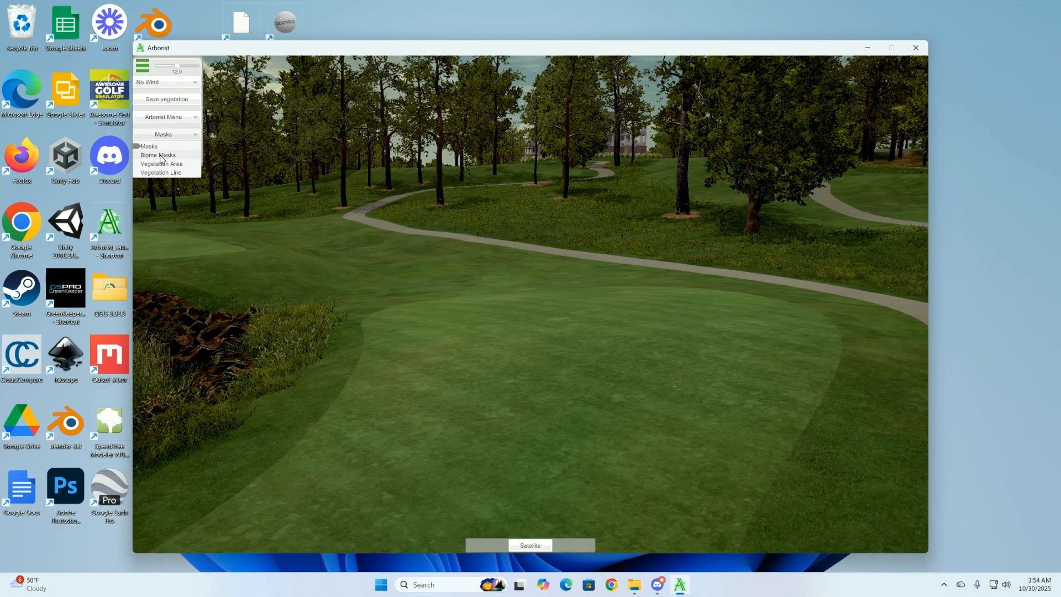
{"action": "left_click", "coordinate": [162, 160]}
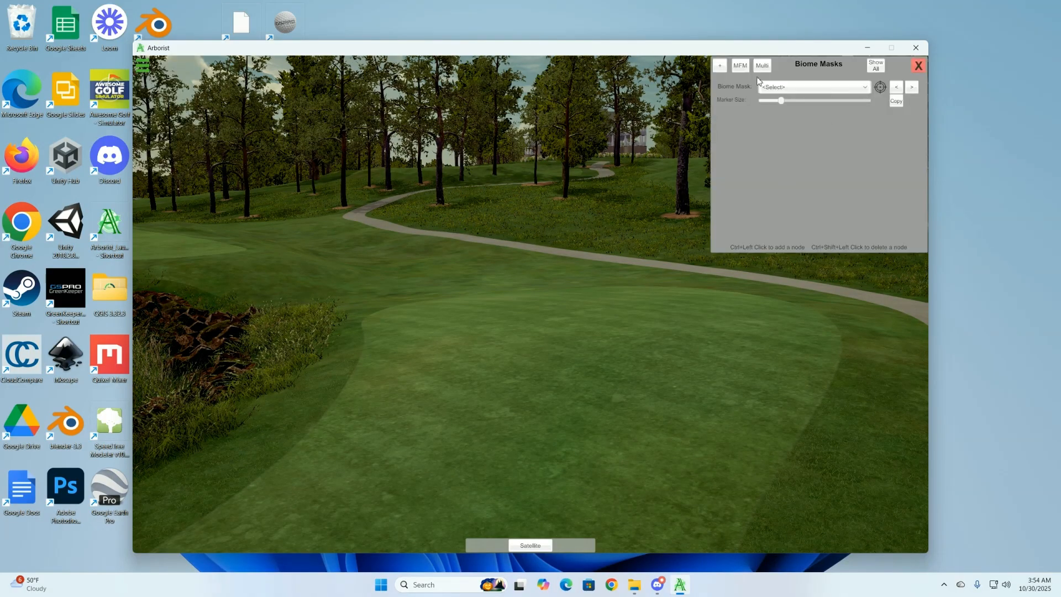
- Add a biome mask on the light-green mown area near the cart path, outlined with five nodes
{"action": "left_click", "coordinate": [720, 66]}
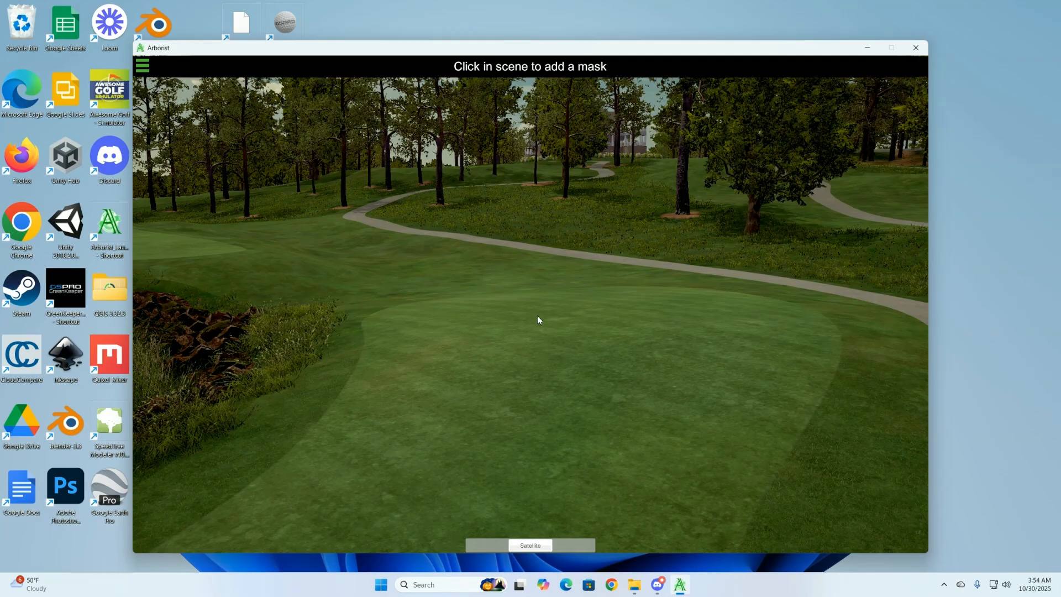
{"action": "left_click", "coordinate": [489, 308]}
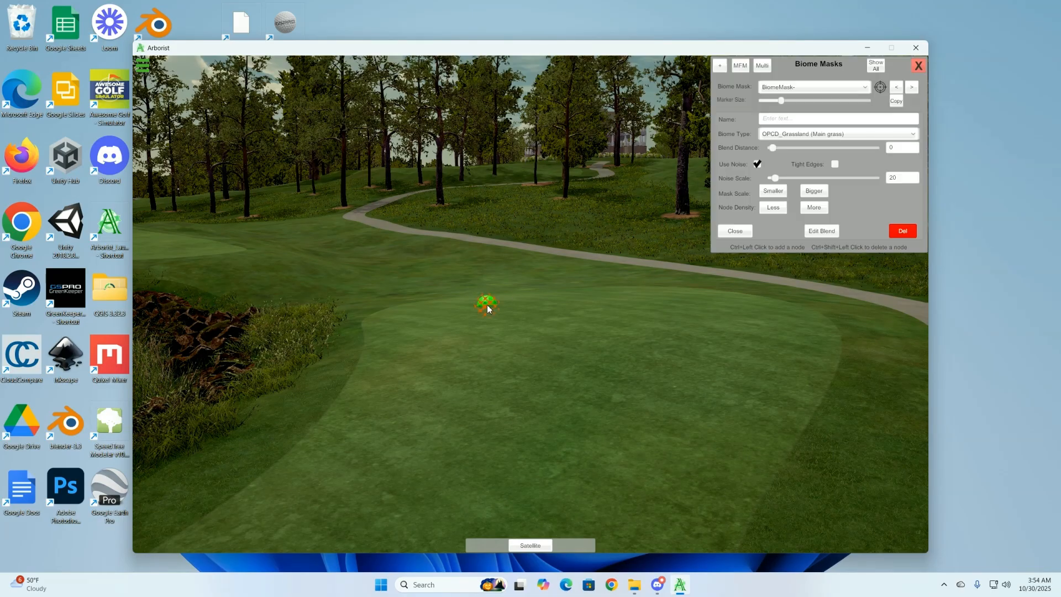
{"action": "left_click", "coordinate": [772, 297], "text": "ctrl"}
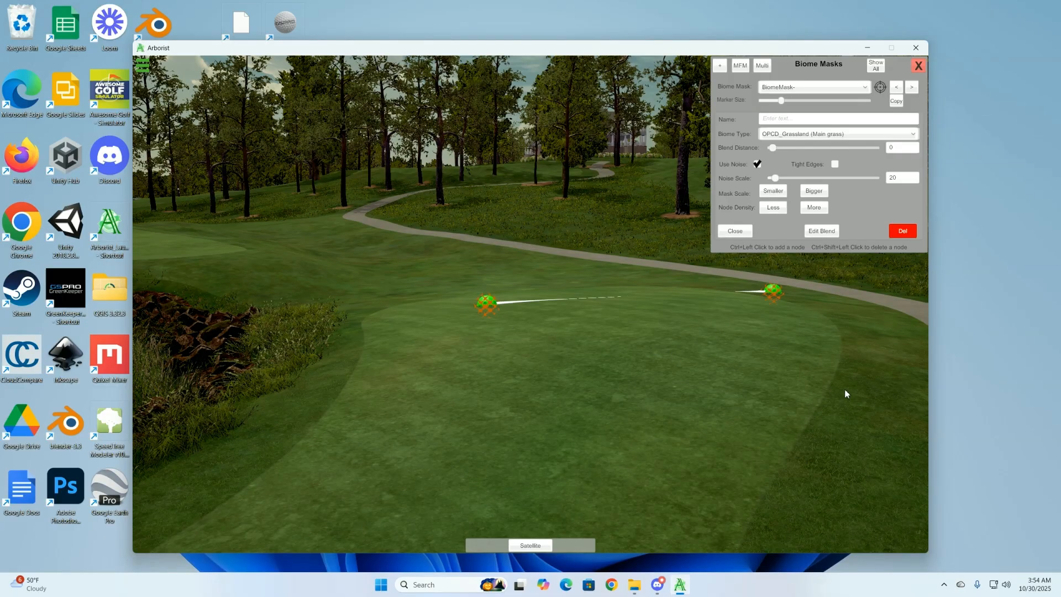
{"action": "left_click", "coordinate": [846, 392], "text": "ctrl"}
{"action": "left_click", "coordinate": [552, 439], "text": "ctrl"}
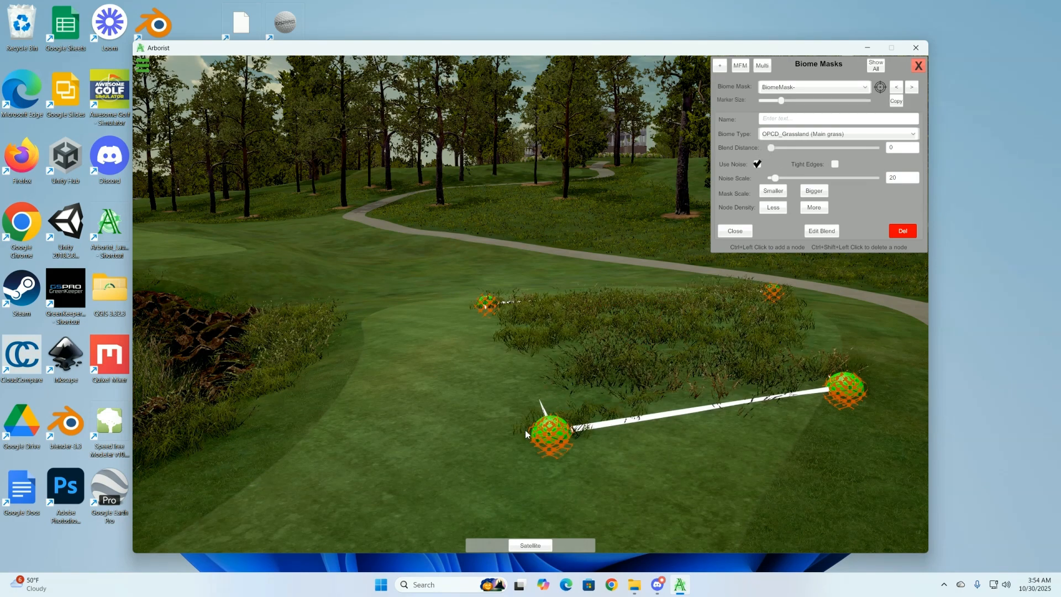
{"action": "left_click", "coordinate": [480, 366], "text": "ctrl"}
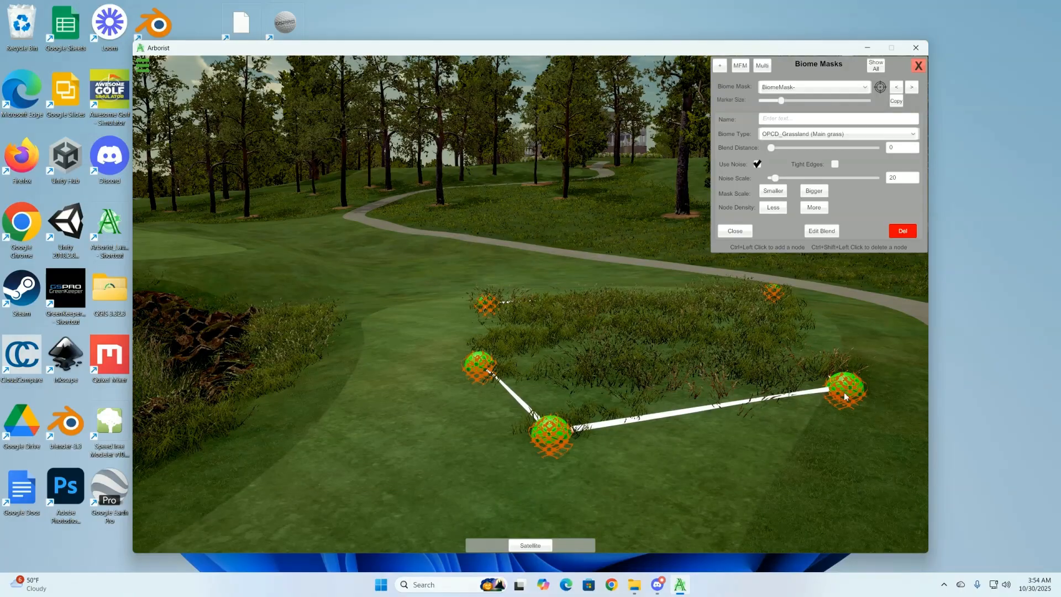
- Pull the mask's near-right node inward and delete it, and move the nearest node out toward the cart path
{"action": "left_click_drag", "start_coordinate": [852, 391], "coordinate": [730, 374]}
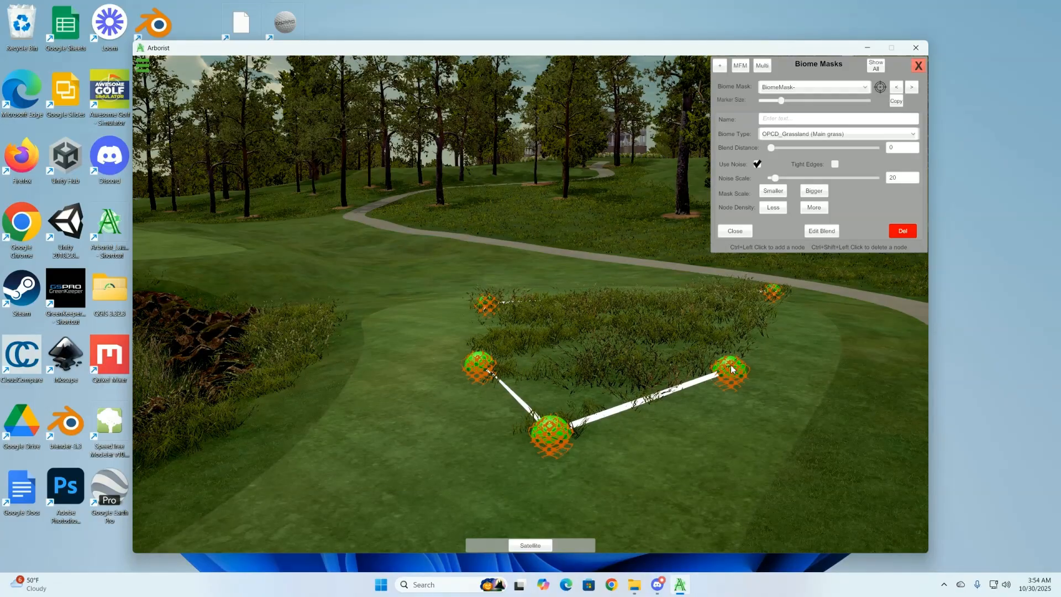
{"action": "left_click", "coordinate": [732, 368], "text": "ctrl+shift"}
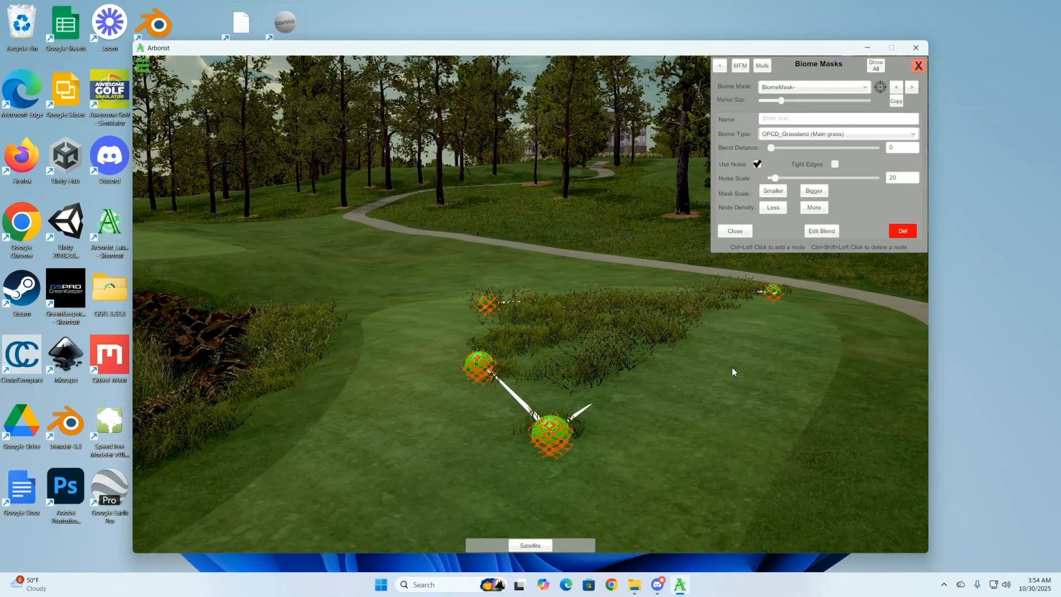
{"action": "left_click_drag", "start_coordinate": [555, 435], "coordinate": [913, 338]}
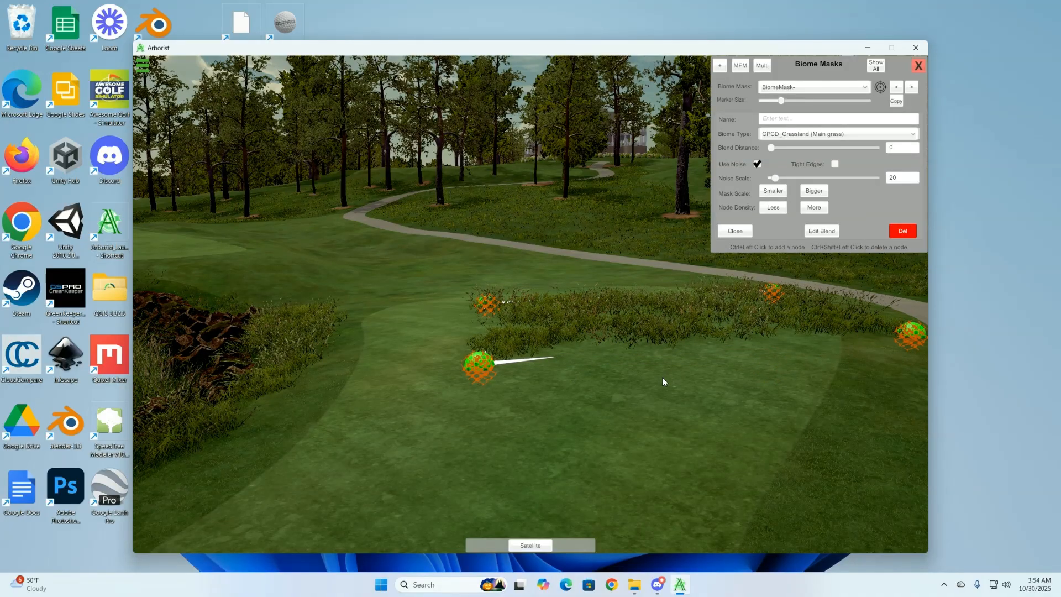
- Try one extra node midway along the mask's near edge and another close to the cart path, deleting each
{"action": "left_click", "coordinate": [633, 341], "text": "ctrl"}
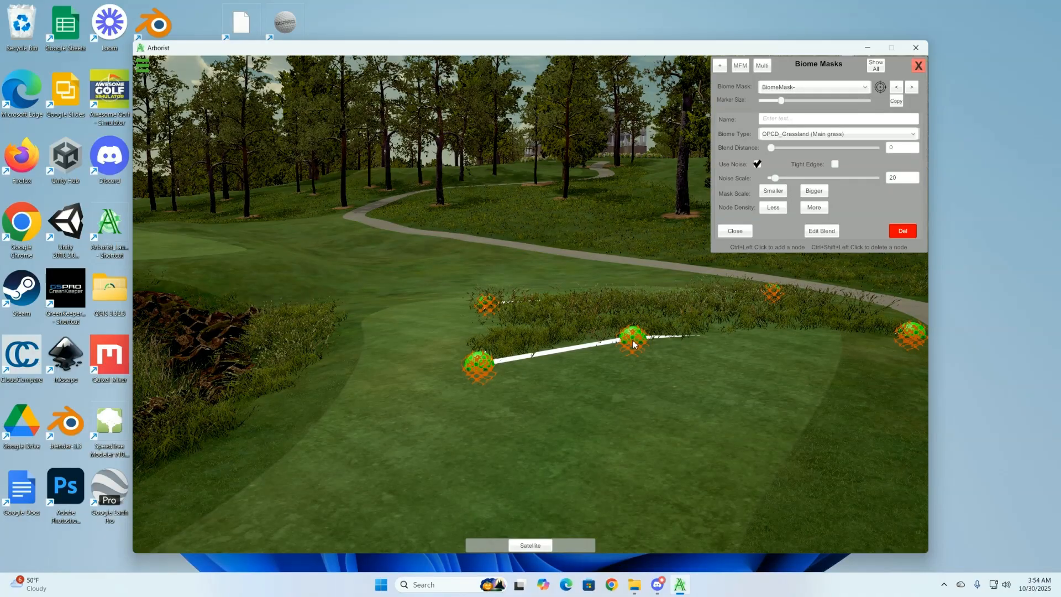
{"action": "left_click", "coordinate": [633, 341], "text": "ctrl+shift"}
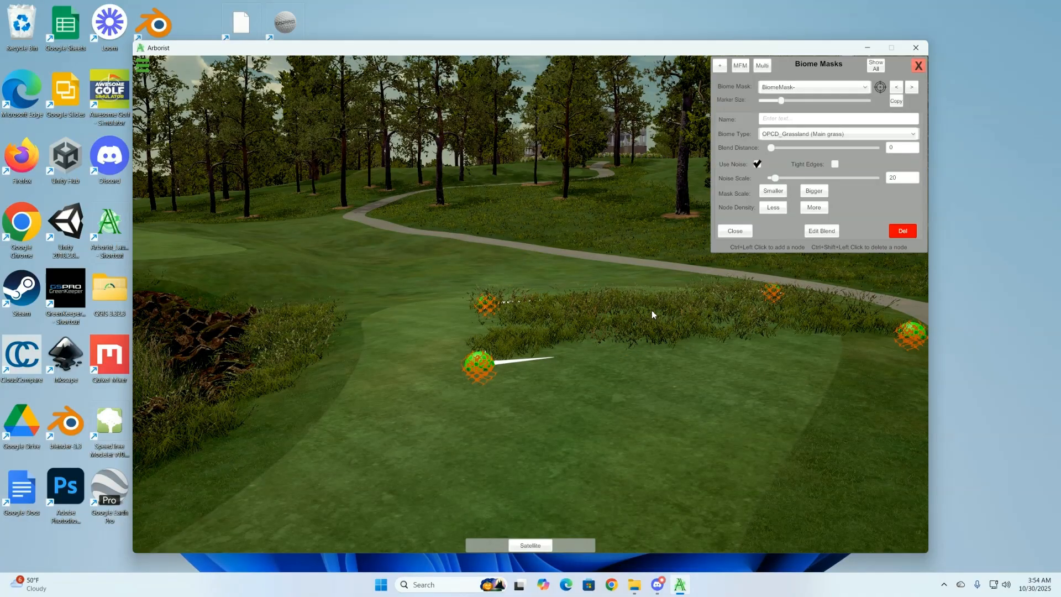
{"action": "left_click", "coordinate": [775, 314], "text": "ctrl"}
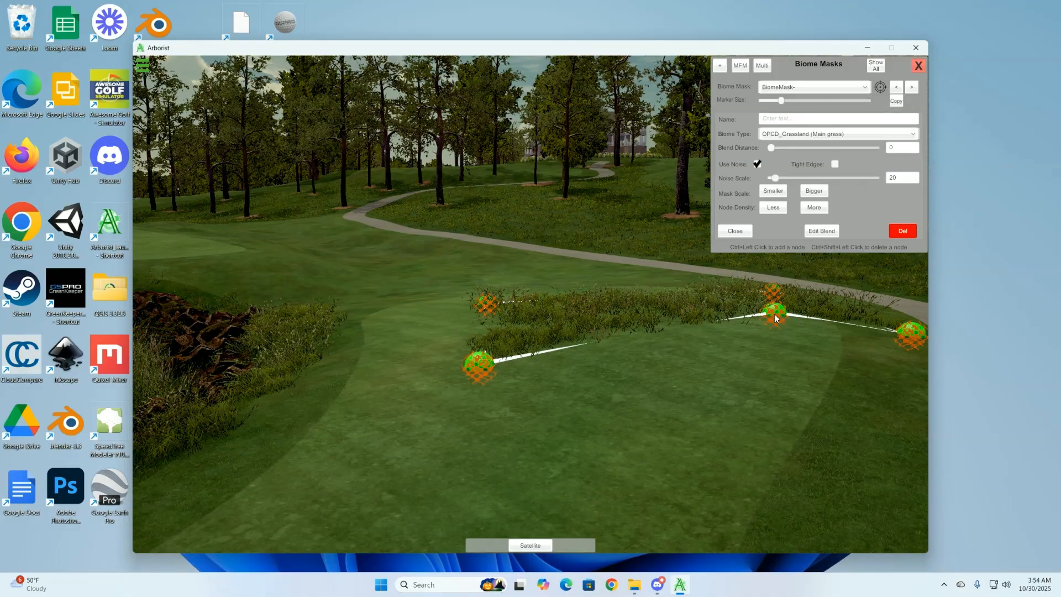
{"action": "left_click", "coordinate": [775, 316], "text": "ctrl+shift"}
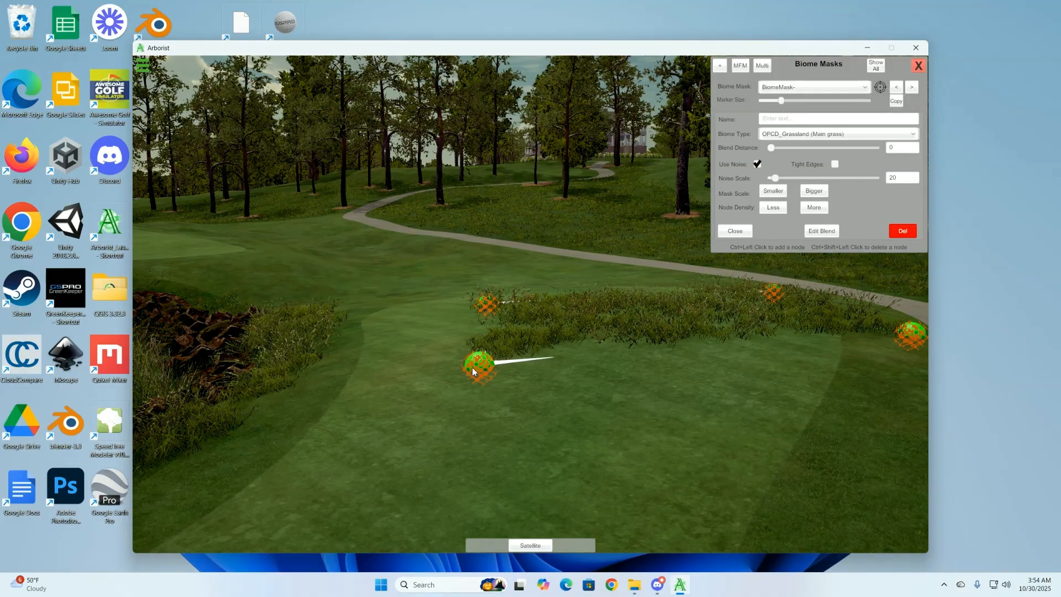
- Move the mask's near-left node forward and its far-left node toward the cart path, and add a node between them
{"action": "left_click_drag", "start_coordinate": [475, 370], "coordinate": [392, 493]}
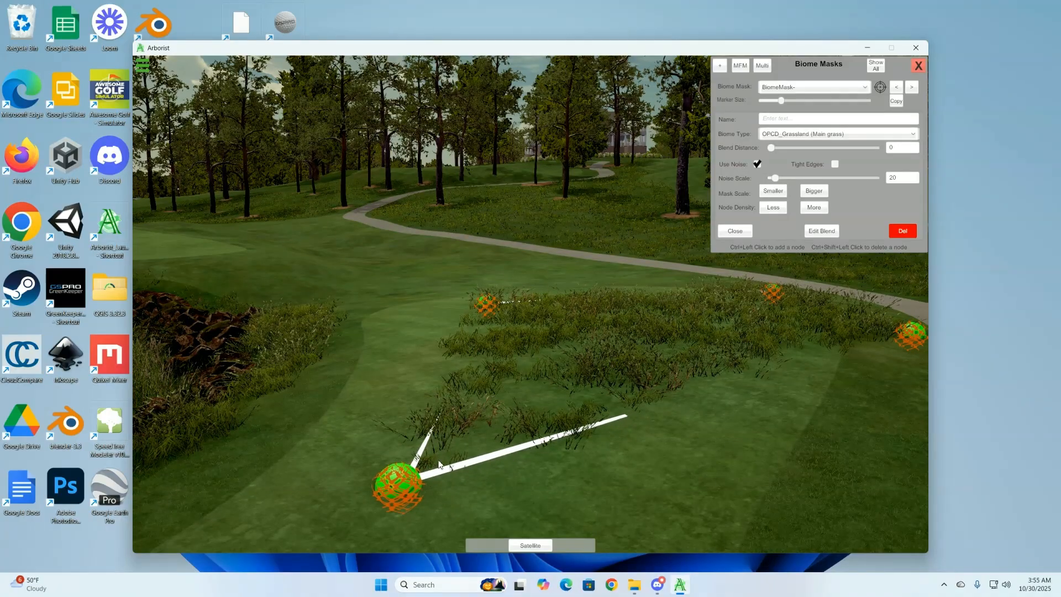
{"action": "left_click_drag", "start_coordinate": [498, 305], "coordinate": [666, 297]}
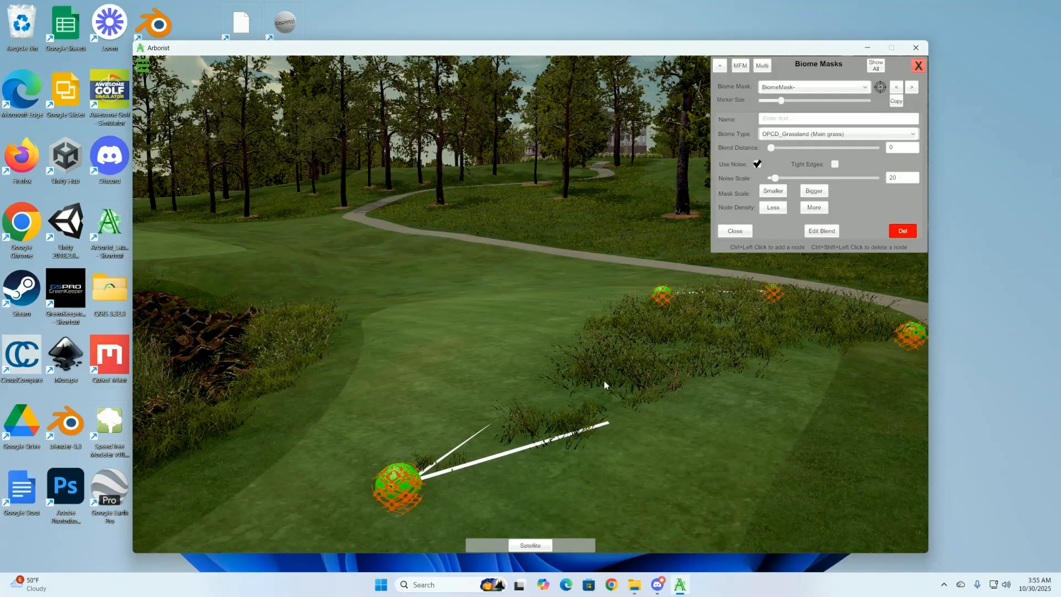
{"action": "left_click", "coordinate": [632, 354], "text": "ctrl"}
{"action": "left_click_drag", "start_coordinate": [633, 352], "coordinate": [593, 352]}
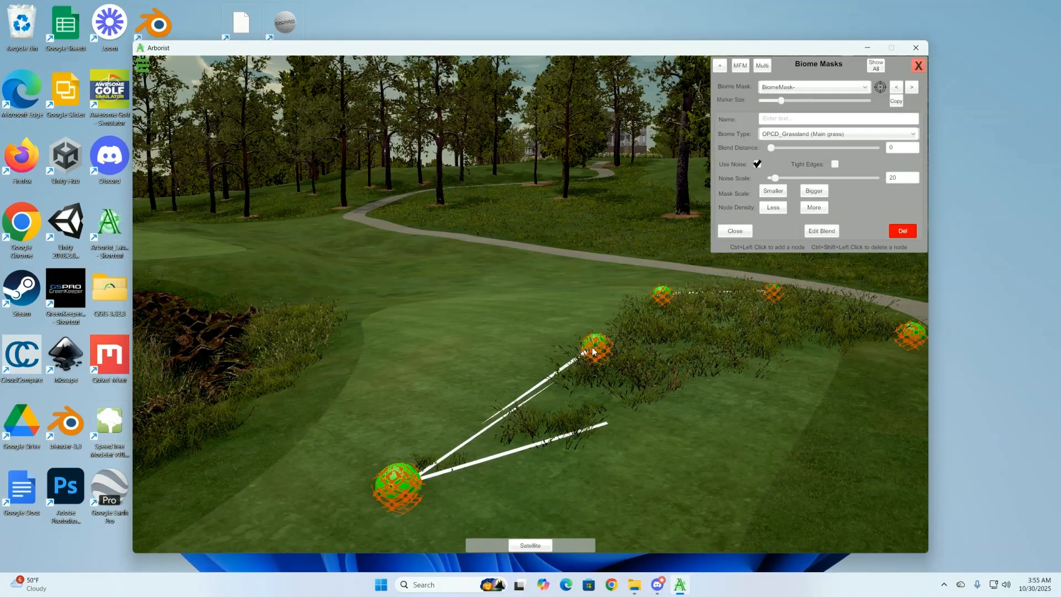
- Try two extra nodes within the mask beside the new left-edge node, deleting each one
{"action": "left_click", "coordinate": [699, 370], "text": "ctrl"}
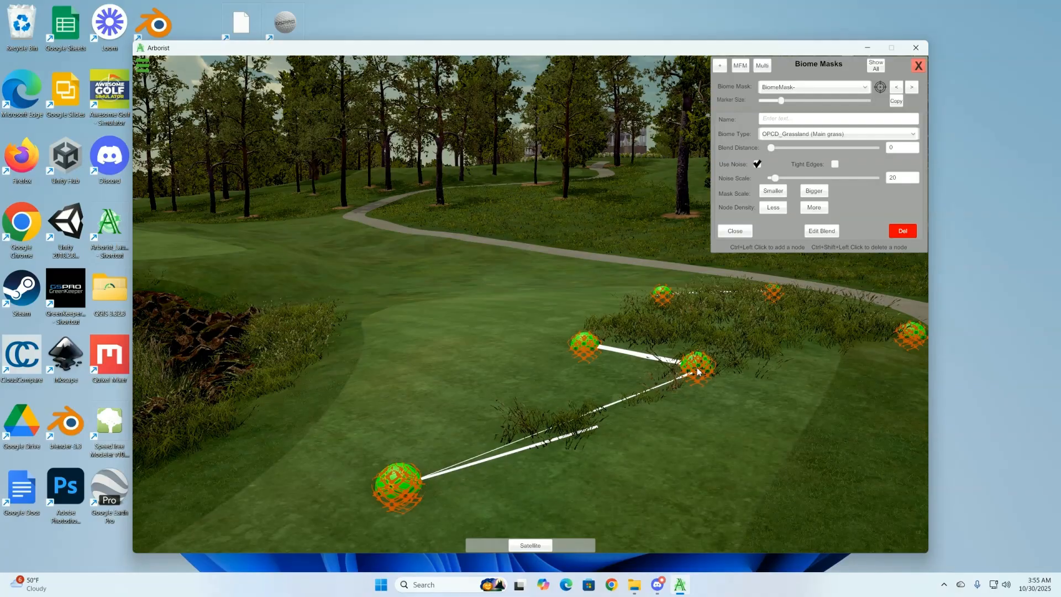
{"action": "left_click_drag", "start_coordinate": [698, 371], "coordinate": [615, 365]}
{"action": "left_click", "coordinate": [615, 365], "text": "ctrl+shift"}
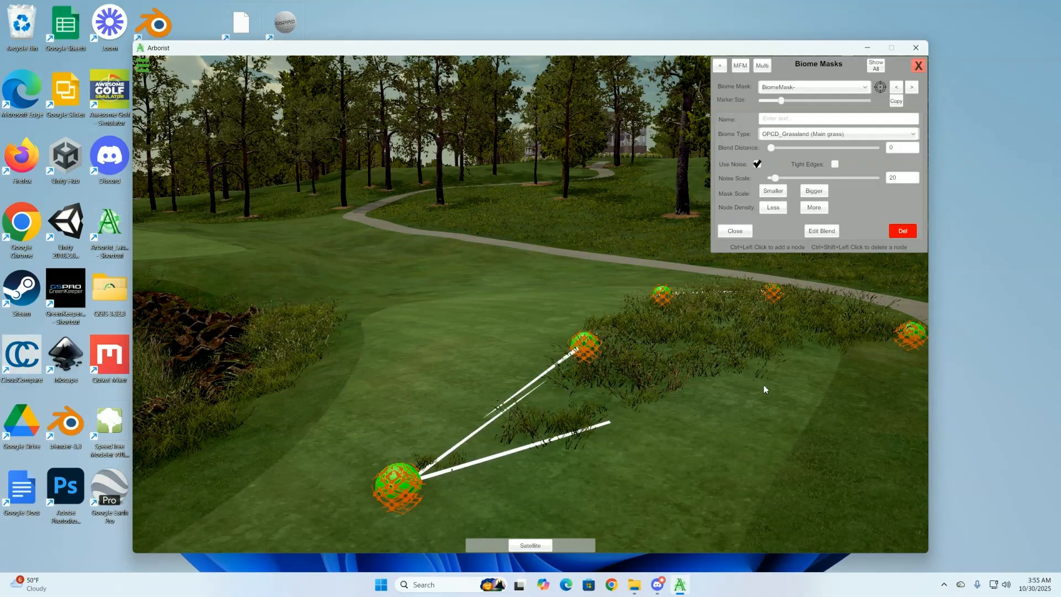
{"action": "left_click", "coordinate": [670, 369], "text": "ctrl"}
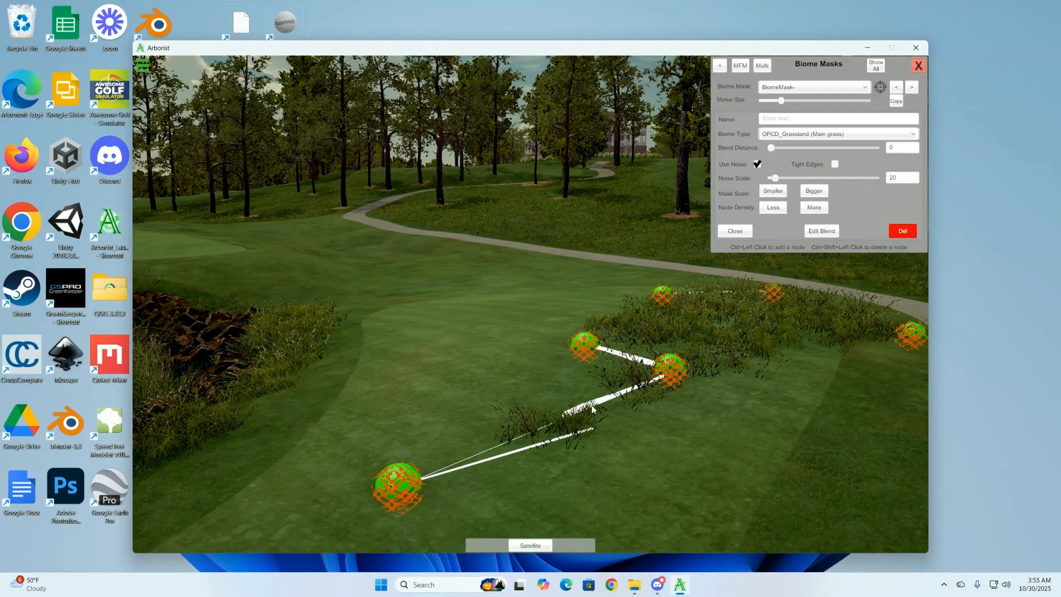
{"action": "left_click", "coordinate": [666, 374], "text": "ctrl+shift"}
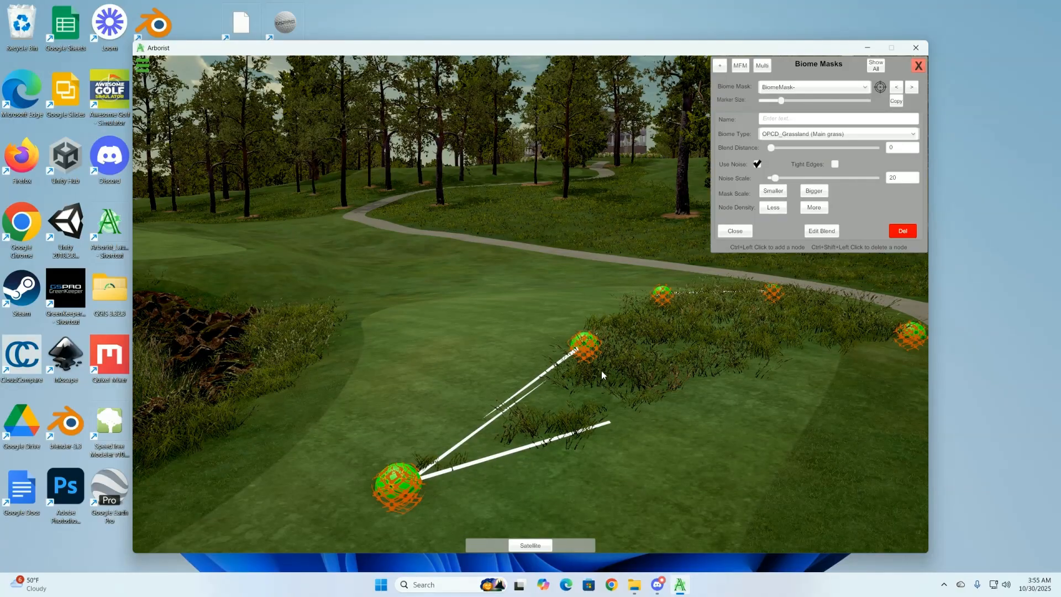
- Move the mask's nearest node and its left-edge node into line, and delete the entire biome mask
{"action": "left_click_drag", "start_coordinate": [408, 488], "coordinate": [484, 476]}
{"action": "left_click_drag", "start_coordinate": [587, 346], "coordinate": [486, 338]}
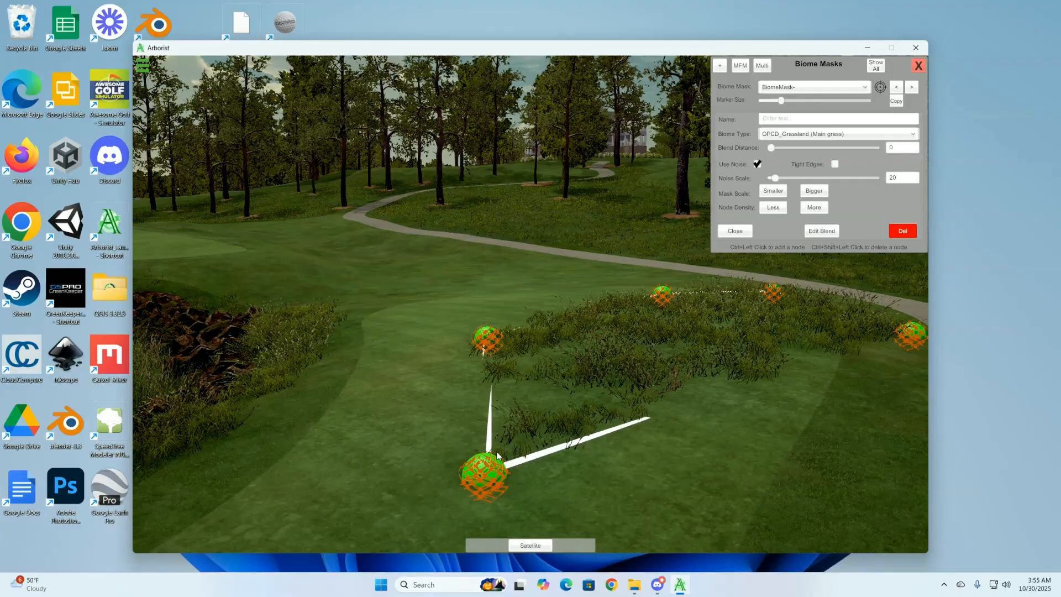
{"action": "left_click", "coordinate": [902, 231]}
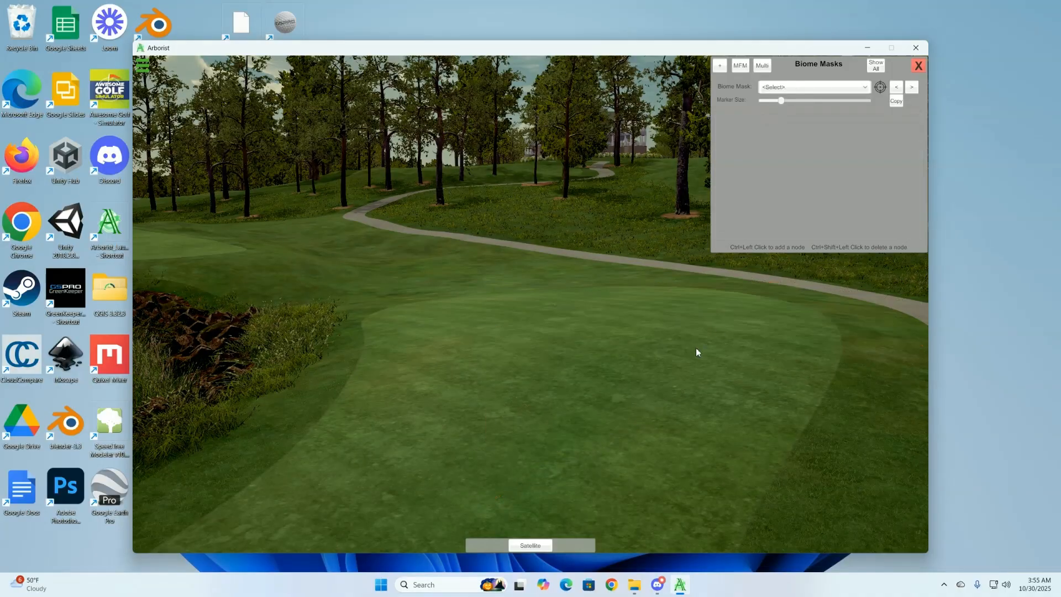
- Add a four-node biome mask across the cart path between the two mown green areas, with a blend distance of 0
{"action": "scroll", "coordinate": [612, 360], "scroll_direction": "up", "scroll_amount": 5}
{"action": "scroll", "coordinate": [603, 381], "scroll_direction": "up", "scroll_amount": 5}
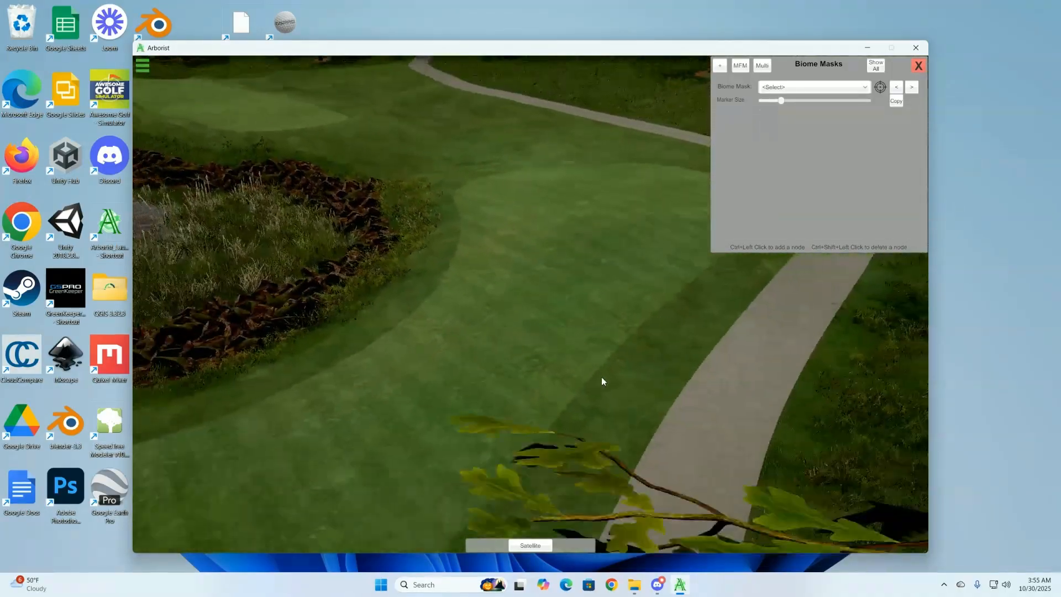
{"action": "scroll", "coordinate": [602, 377], "scroll_direction": "down", "scroll_amount": 5}
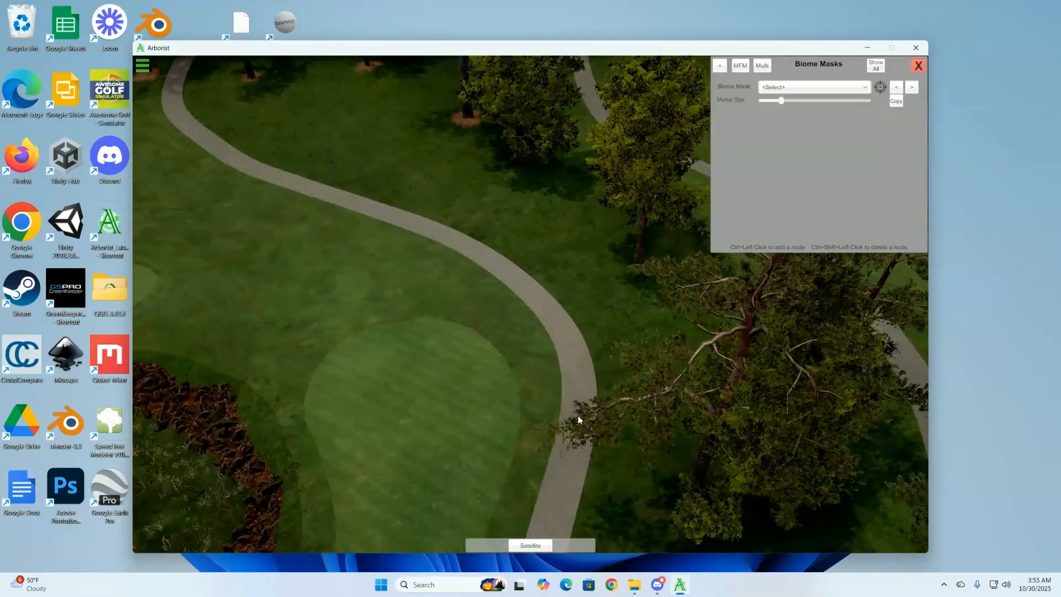
{"action": "left_click", "coordinate": [720, 66]}
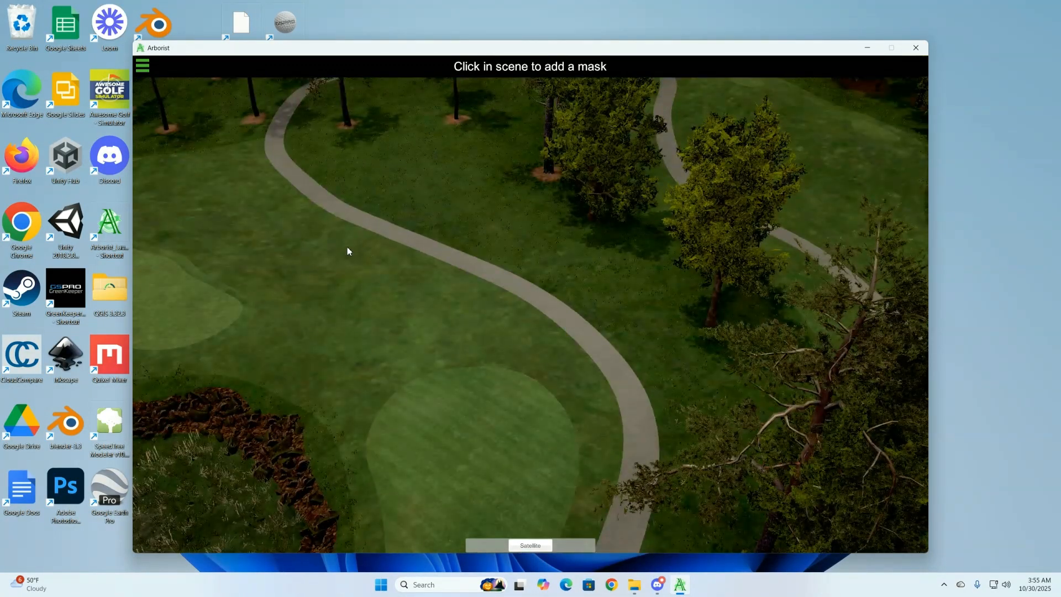
{"action": "left_click", "coordinate": [235, 227]}
{"action": "left_click", "coordinate": [462, 185], "text": "ctrl"}
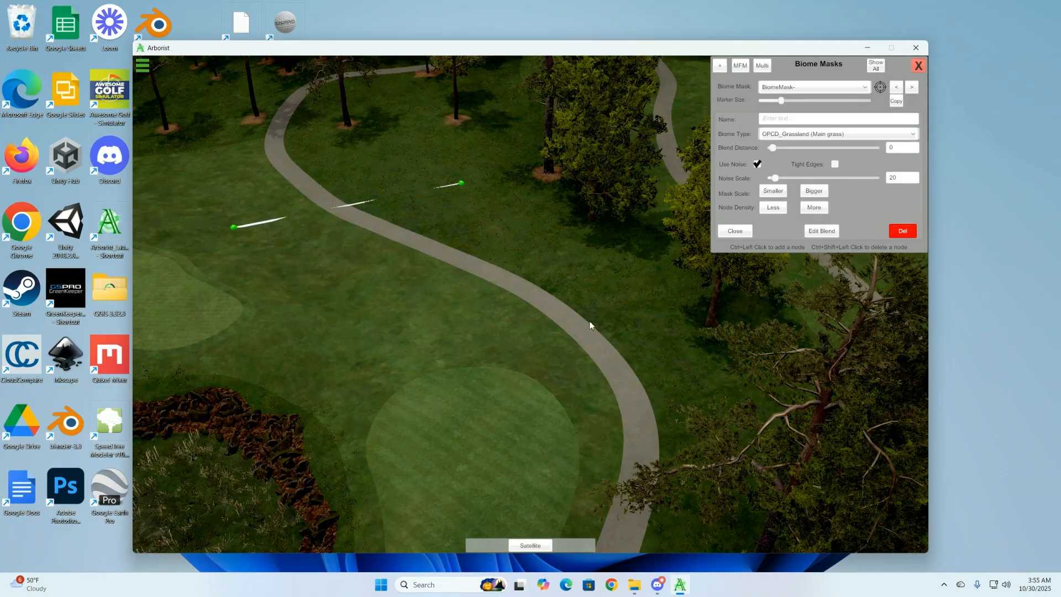
{"action": "left_click", "coordinate": [597, 327], "text": "ctrl"}
{"action": "left_click", "coordinate": [339, 394], "text": "ctrl"}
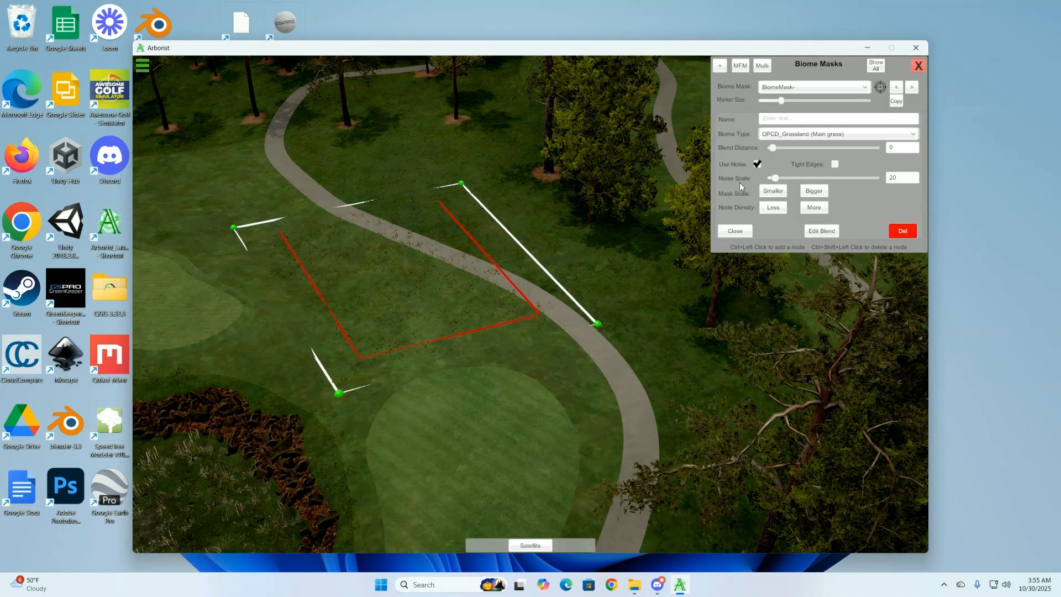
{"action": "left_click_drag", "start_coordinate": [772, 149], "coordinate": [769, 149]}
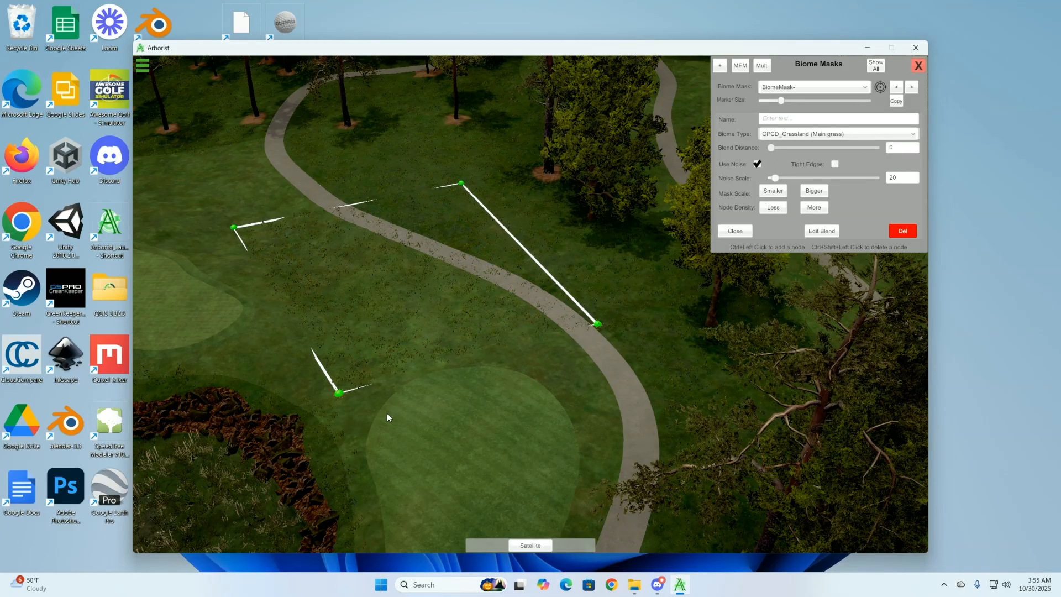
- Add four nodes along the biome mask's near edge and three more along its edge beyond the cart path
{"action": "left_click", "coordinate": [403, 410], "text": "ctrl"}
{"action": "left_click", "coordinate": [468, 411], "text": "ctrl"}
{"action": "left_click", "coordinate": [539, 402], "text": "ctrl"}
{"action": "left_click", "coordinate": [598, 394], "text": "ctrl"}
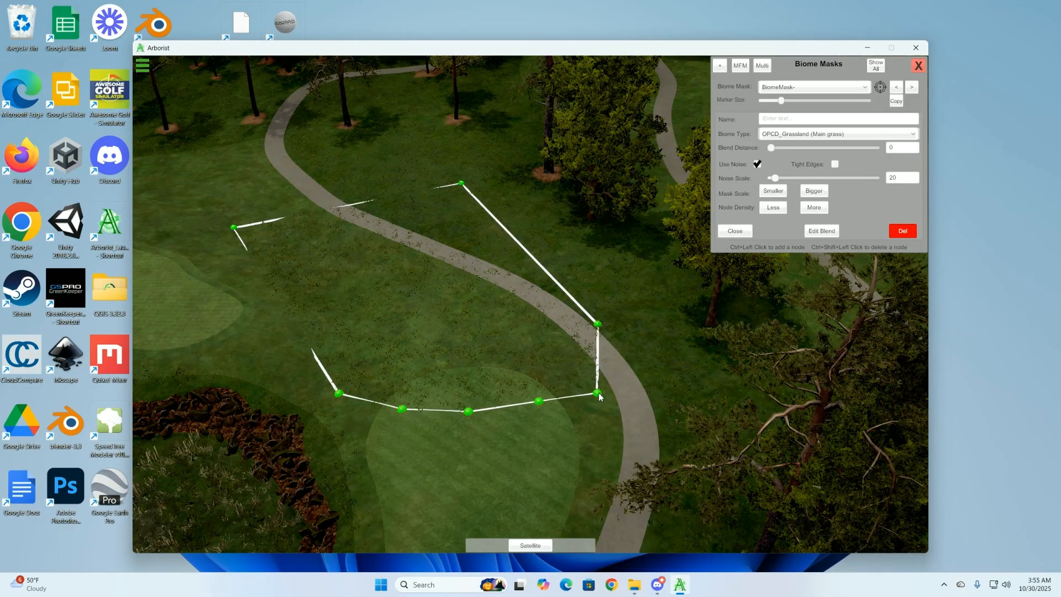
{"action": "left_click", "coordinate": [605, 293], "text": "ctrl"}
{"action": "left_click", "coordinate": [594, 241], "text": "ctrl"}
{"action": "left_click", "coordinate": [545, 194], "text": "ctrl"}
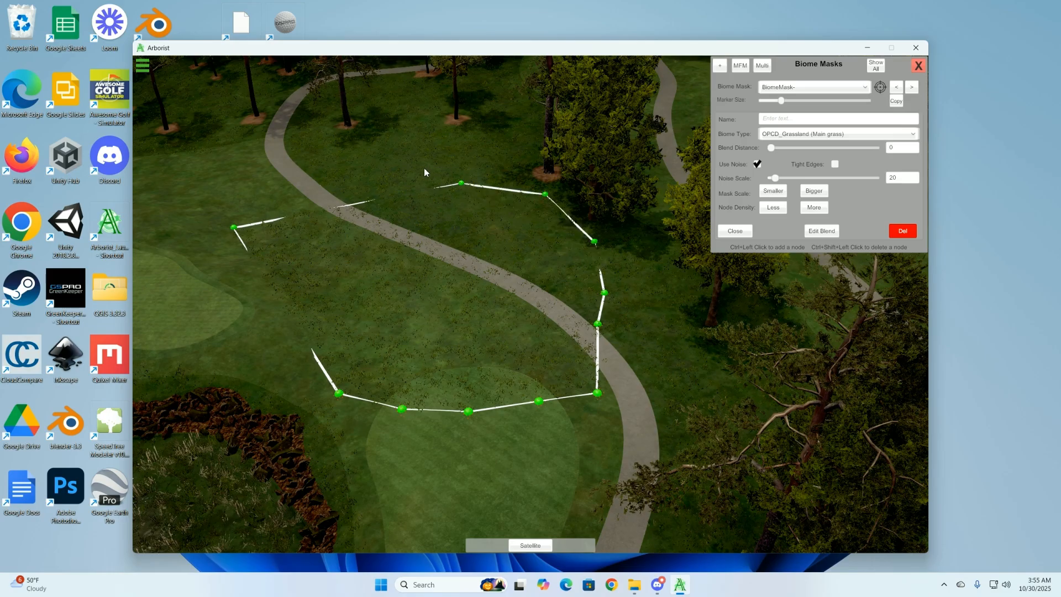
- Add five nodes around the biome mask's far and left edges and delete the entire mask
{"action": "left_click", "coordinate": [423, 168], "text": "ctrl"}
{"action": "left_click", "coordinate": [364, 160], "text": "ctrl"}
{"action": "left_click", "coordinate": [289, 165], "text": "ctrl"}
{"action": "left_click", "coordinate": [185, 266], "text": "ctrl"}
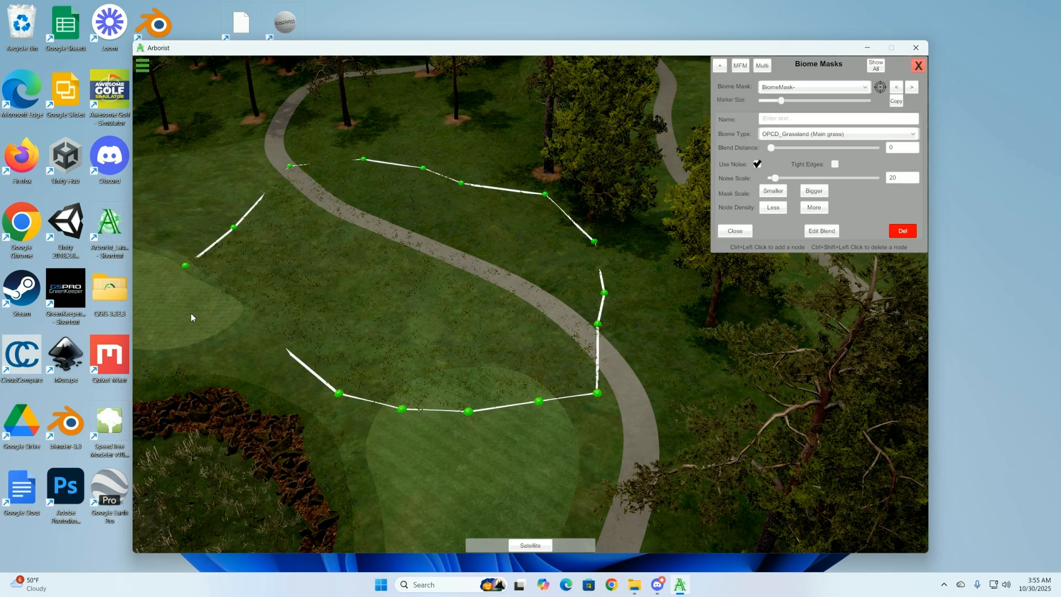
{"action": "left_click", "coordinate": [191, 316], "text": "ctrl"}
{"action": "left_click", "coordinate": [230, 360], "text": "ctrl"}
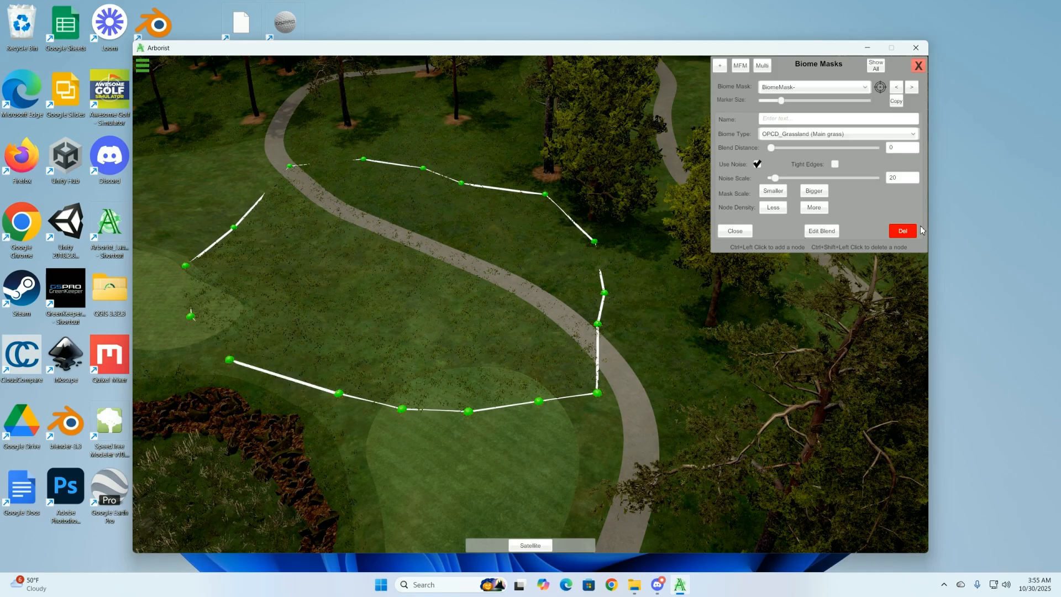
{"action": "left_click", "coordinate": [903, 233]}
- Create a biome mask from the mesh of the long green beside the rock border
{"action": "scroll", "coordinate": [535, 304], "scroll_direction": "up", "scroll_amount": 10}
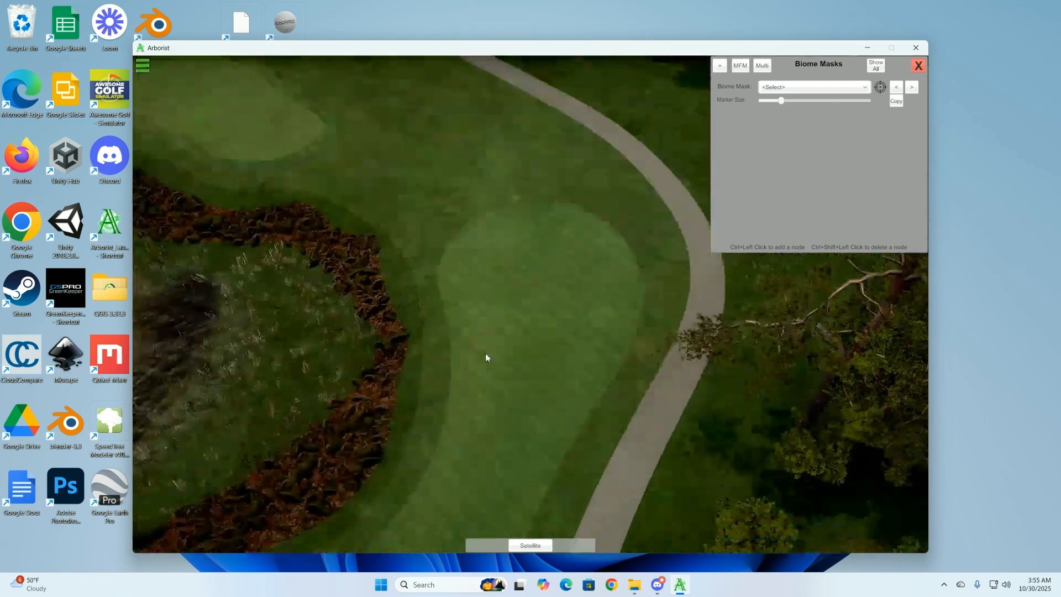
{"action": "scroll", "coordinate": [475, 336], "scroll_direction": "up", "scroll_amount": 10}
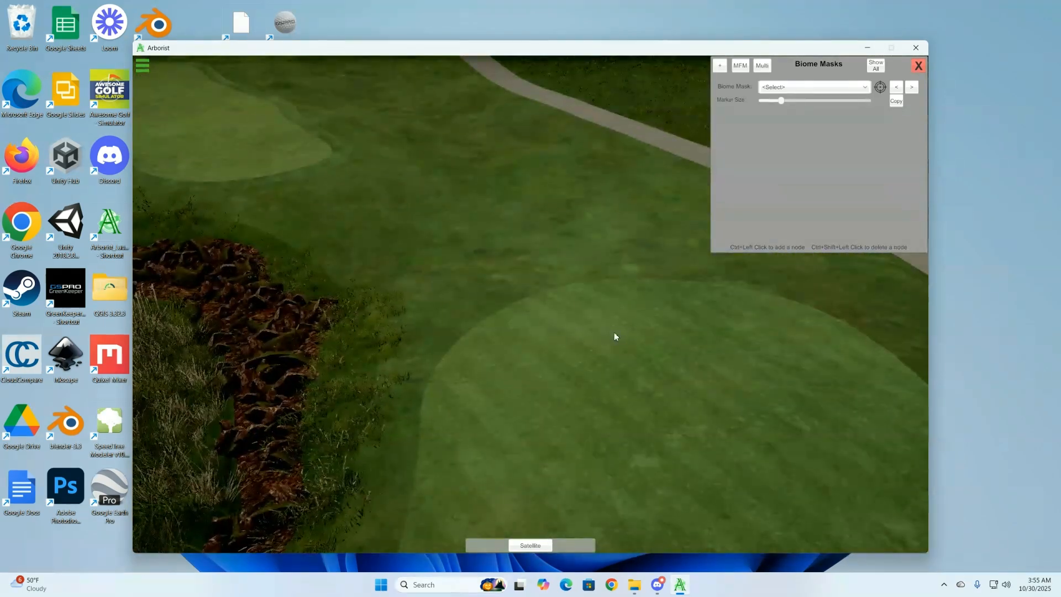
{"action": "scroll", "coordinate": [575, 249], "scroll_direction": "up", "scroll_amount": 10}
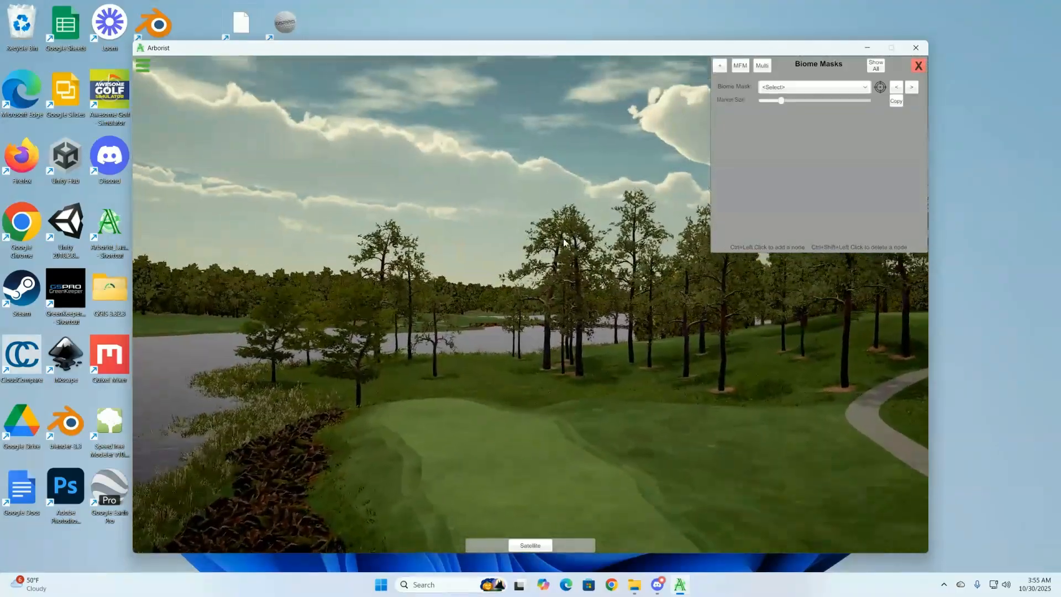
{"action": "scroll", "coordinate": [569, 320], "scroll_direction": "down", "scroll_amount": 10}
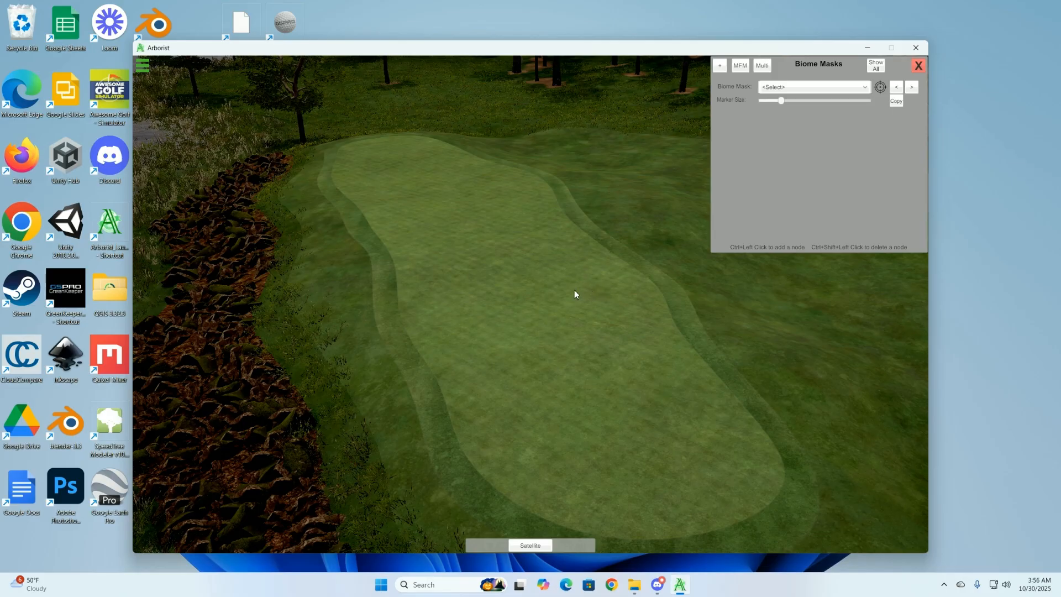
{"action": "right_click_drag", "start_coordinate": [612, 281], "coordinate": [623, 283]}
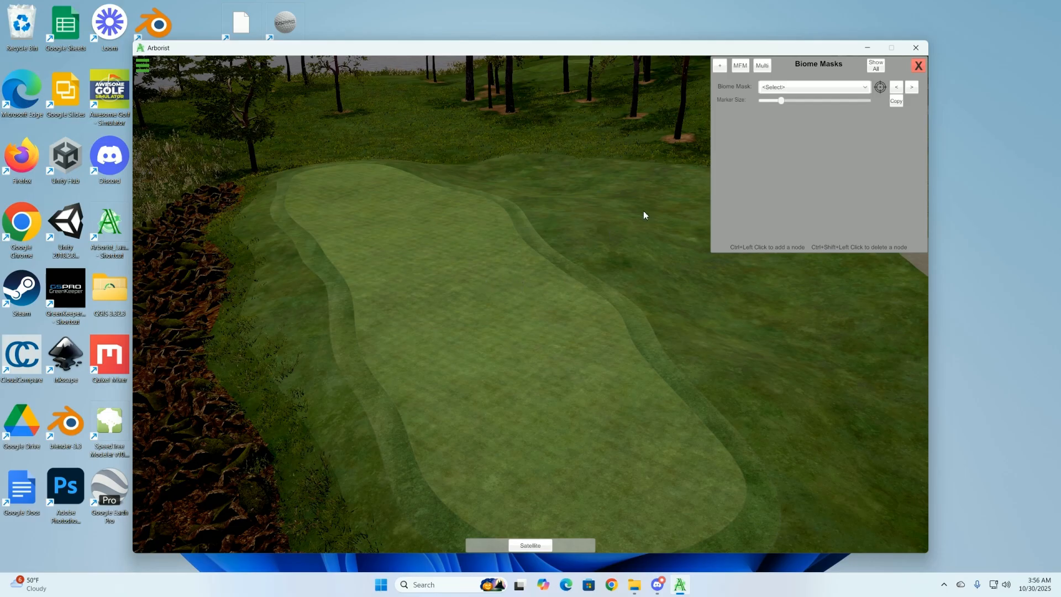
{"action": "left_click", "coordinate": [742, 68]}
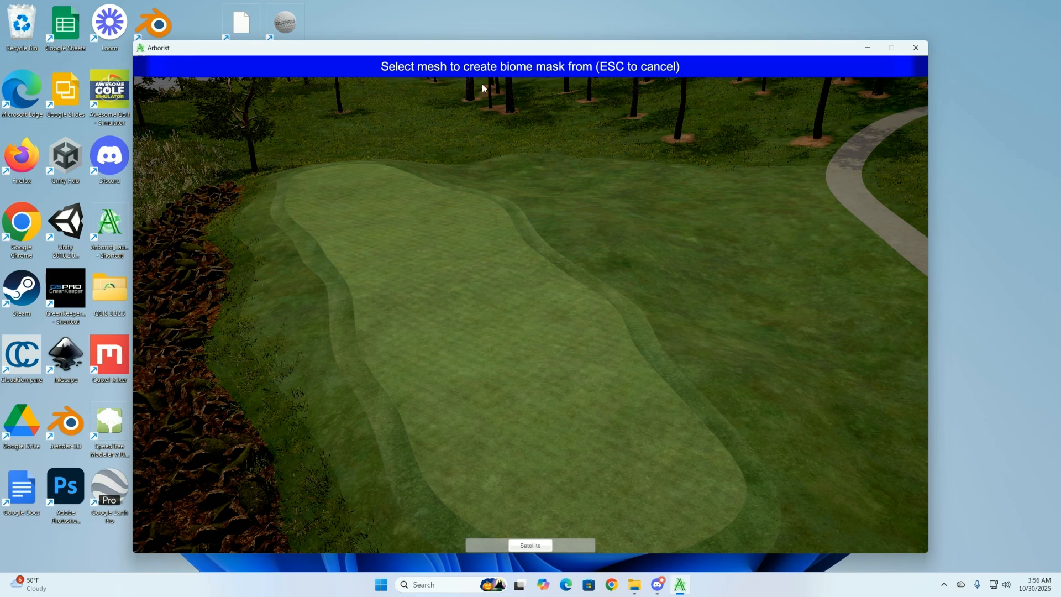
{"action": "left_click", "coordinate": [465, 313]}
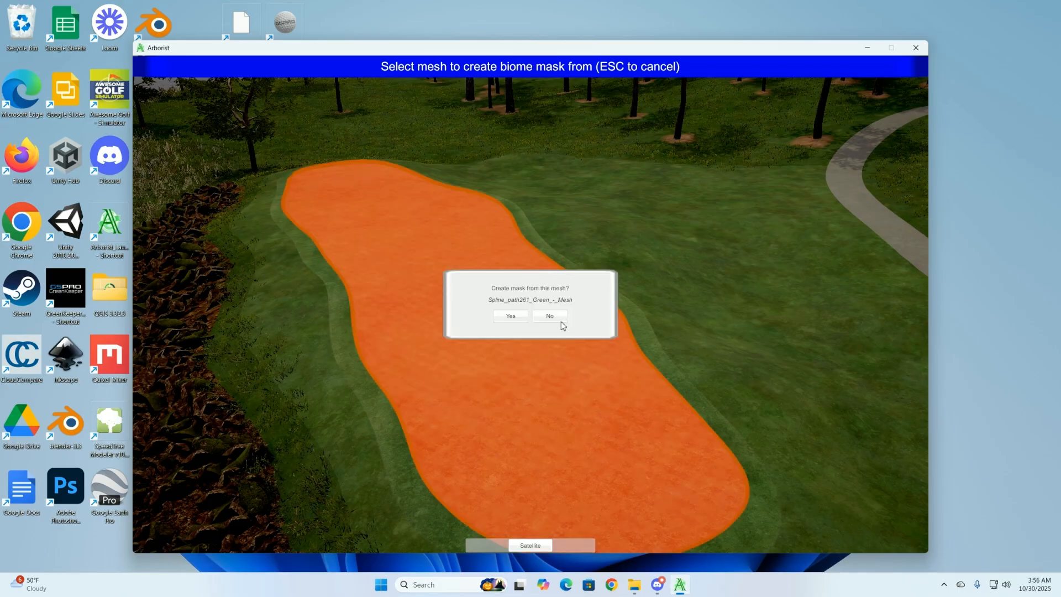
{"action": "left_click", "coordinate": [511, 317]}
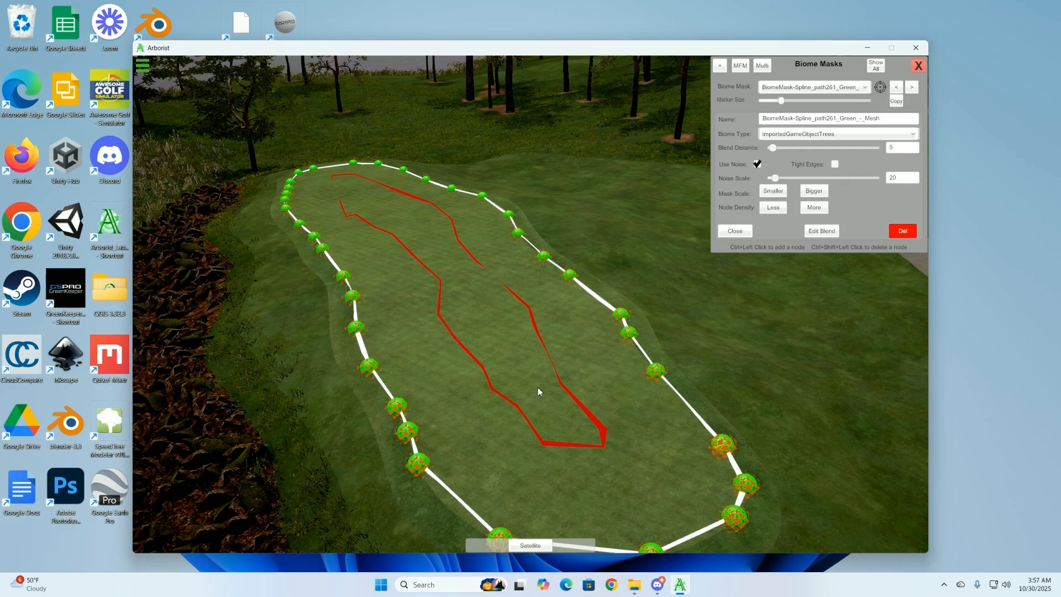
- Reduce the mask's node density once and reshape its near end by moving two nodes and adding one between them
{"action": "left_click", "coordinate": [774, 207]}
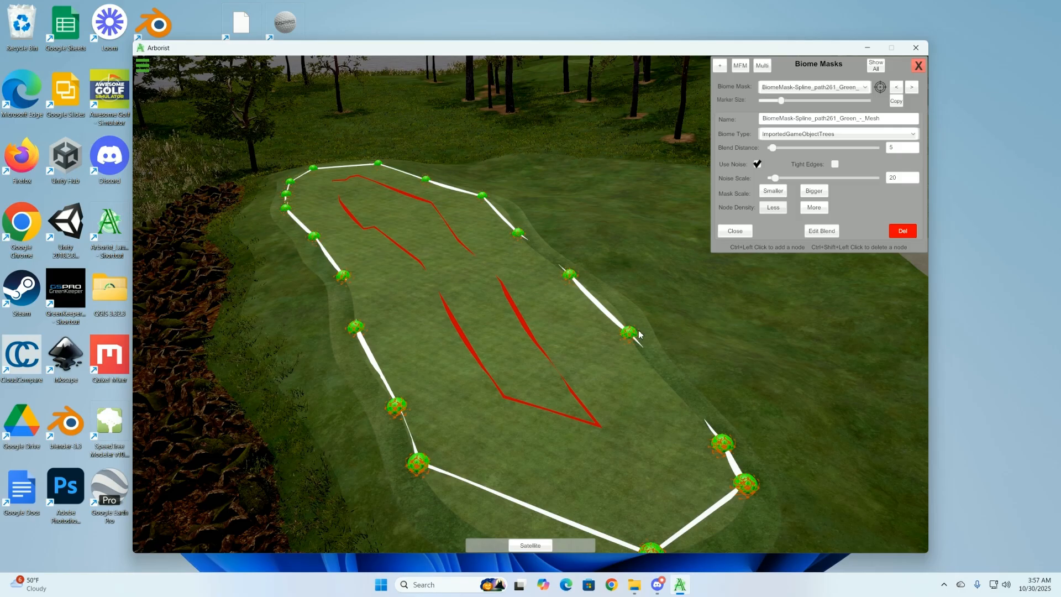
{"action": "right_click_drag", "start_coordinate": [638, 333], "coordinate": [650, 365]}
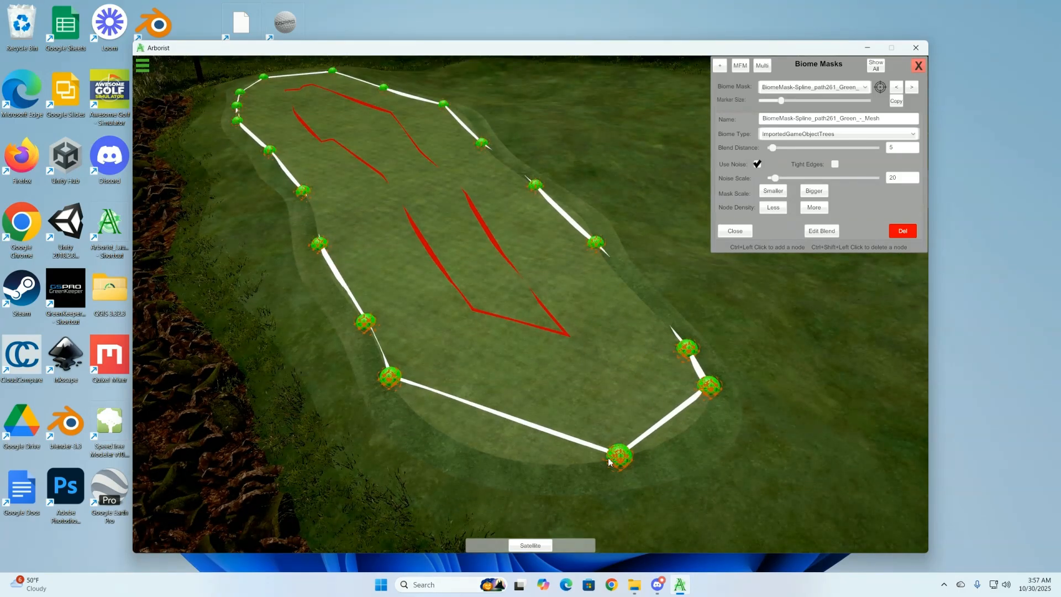
{"action": "left_click_drag", "start_coordinate": [619, 455], "coordinate": [466, 461]}
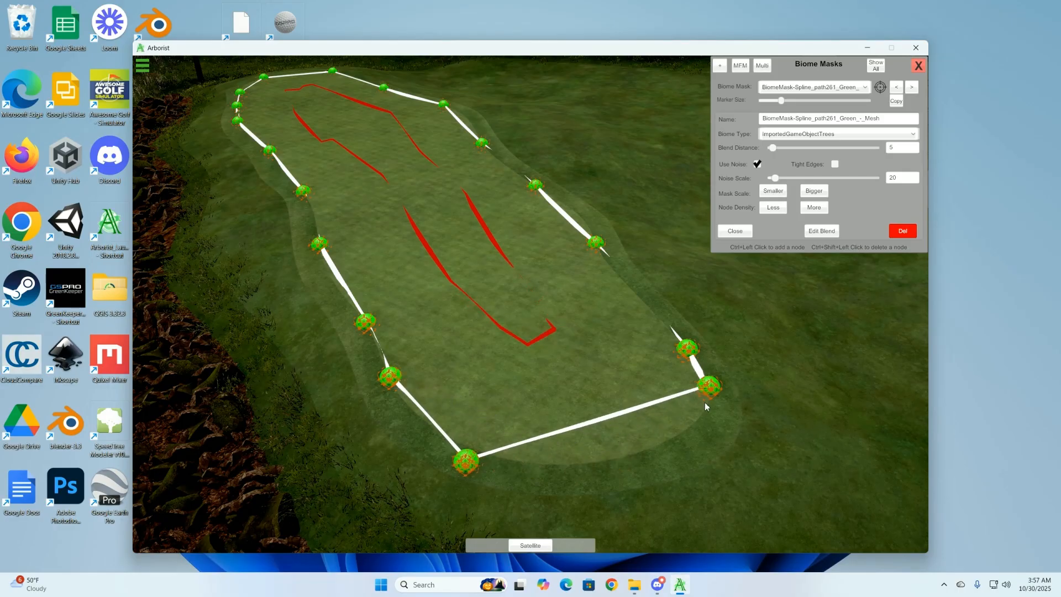
{"action": "left_click_drag", "start_coordinate": [705, 406], "coordinate": [713, 430]}
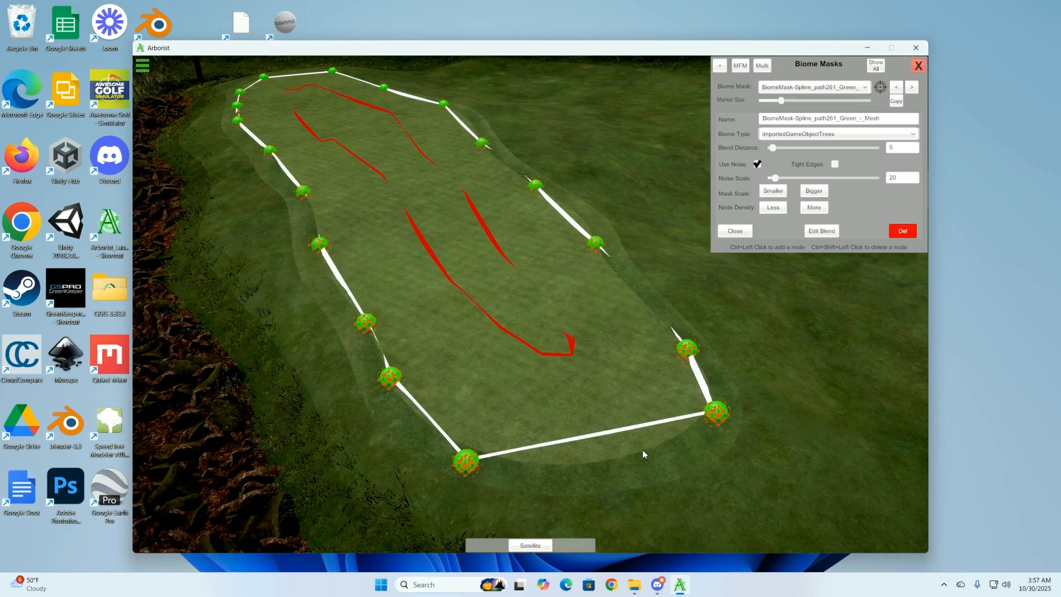
{"action": "left_click", "coordinate": [643, 454], "text": "ctrl"}
{"action": "left_click_drag", "start_coordinate": [641, 450], "coordinate": [622, 463]}
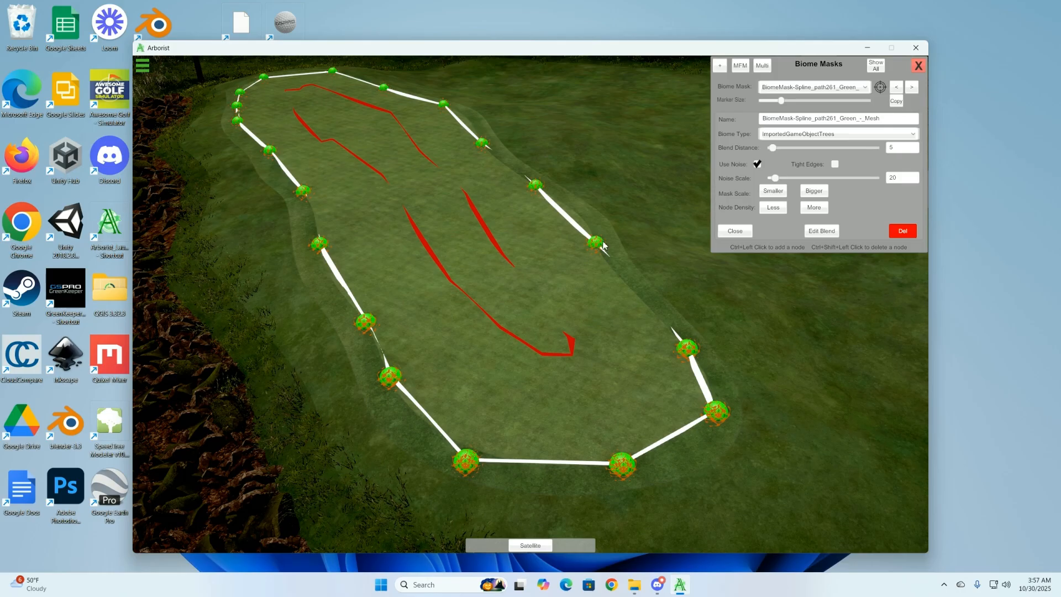
- Adjust the nodes on both long edges of the green's mask, removing one left-edge node, and delete the entire mask
{"action": "left_click_drag", "start_coordinate": [597, 242], "coordinate": [619, 265]}
{"action": "left_click_drag", "start_coordinate": [541, 187], "coordinate": [580, 213]}
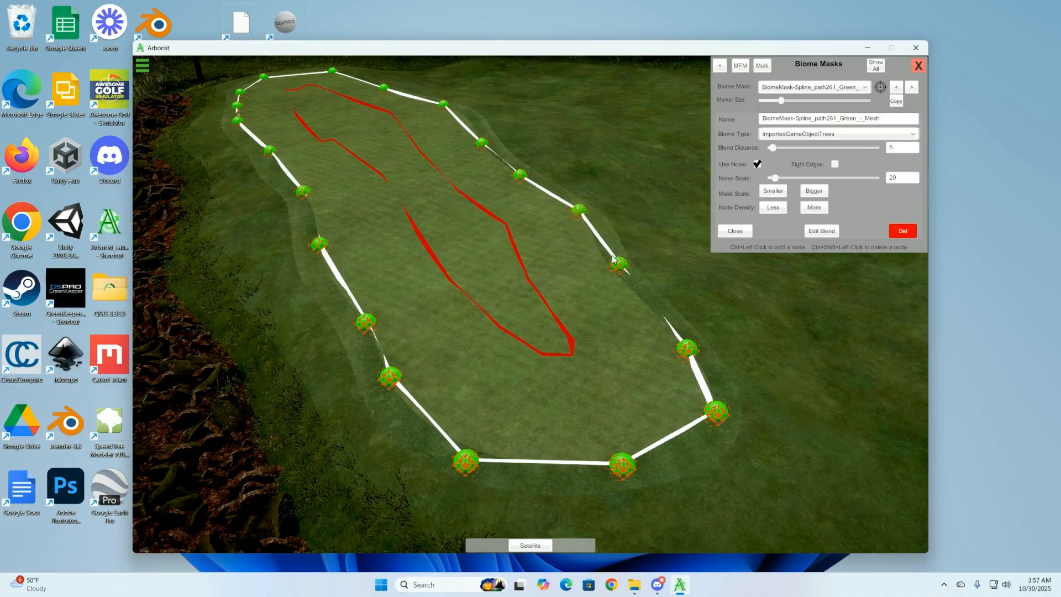
{"action": "left_click", "coordinate": [366, 323], "text": "ctrl+shift"}
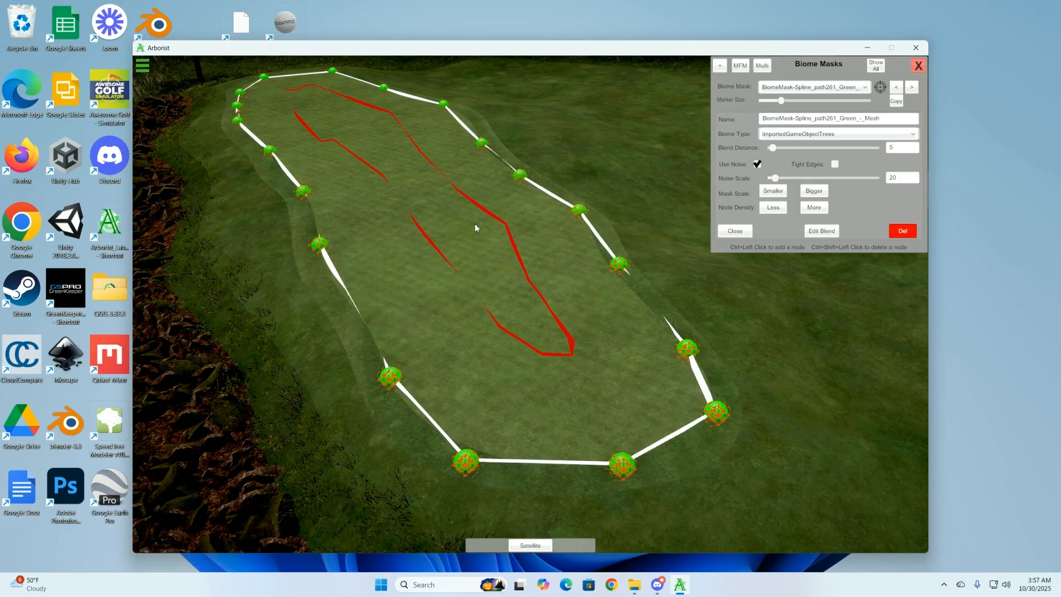
{"action": "left_click", "coordinate": [903, 231]}
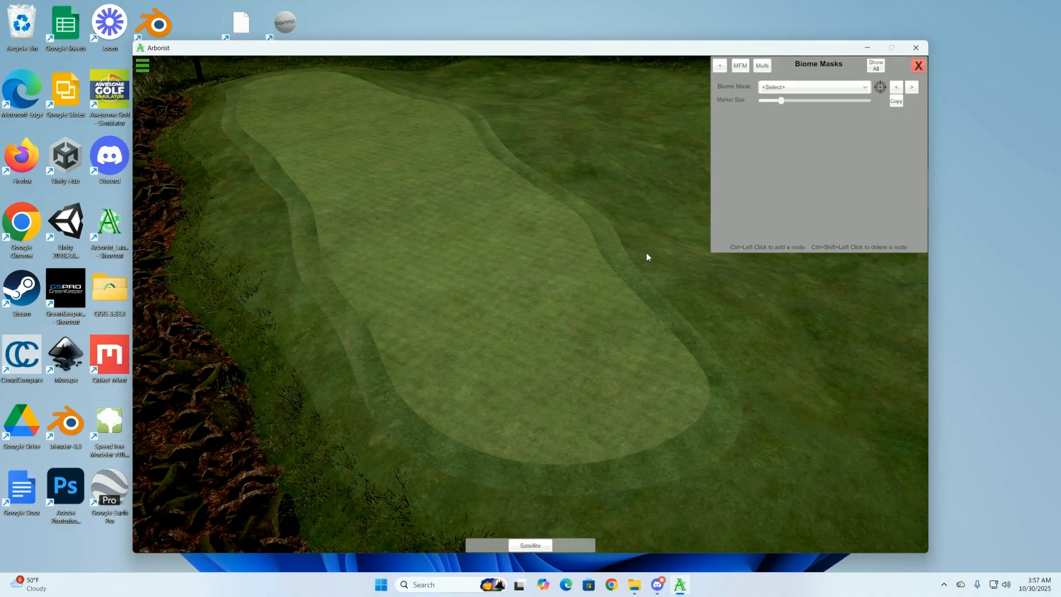
- Open the existing OPCD_Grassland biome mask between the rock border and the green for editing
{"action": "right_click_drag", "start_coordinate": [573, 299], "coordinate": [456, 267]}
{"action": "right_click", "coordinate": [404, 267]}
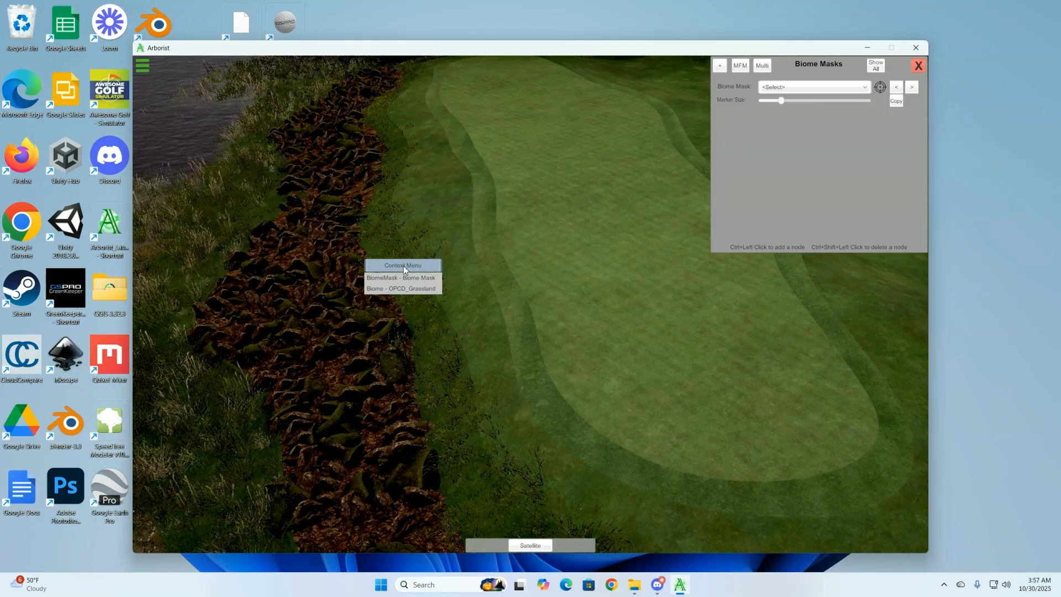
{"action": "left_click", "coordinate": [423, 277]}
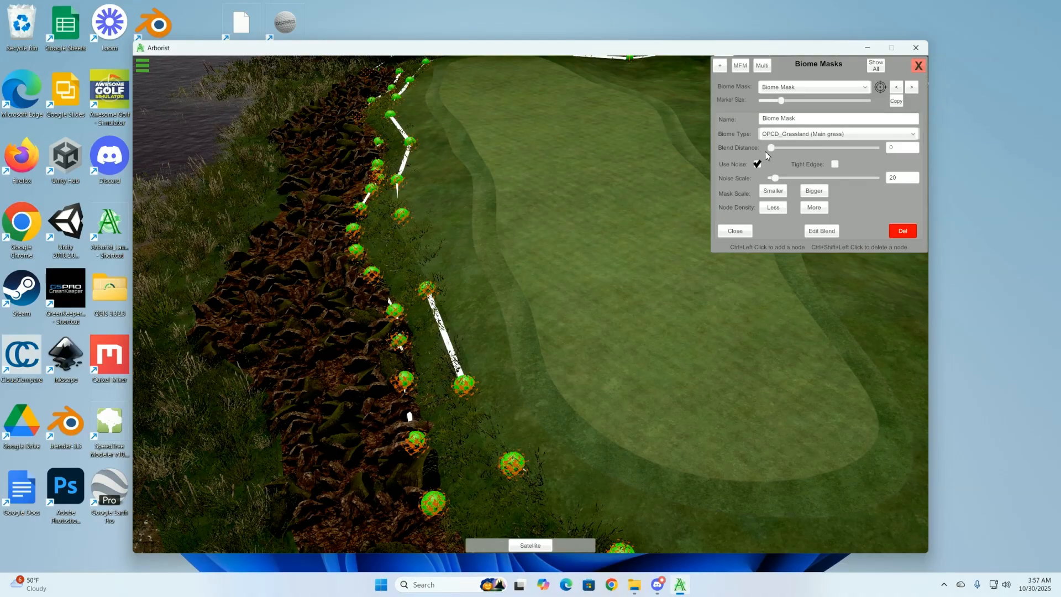
- Set the grassland mask's noise scale to 26 and scale the mask one step bigger and one step smaller
{"action": "scroll", "coordinate": [608, 332], "scroll_direction": "up", "scroll_amount": 5}
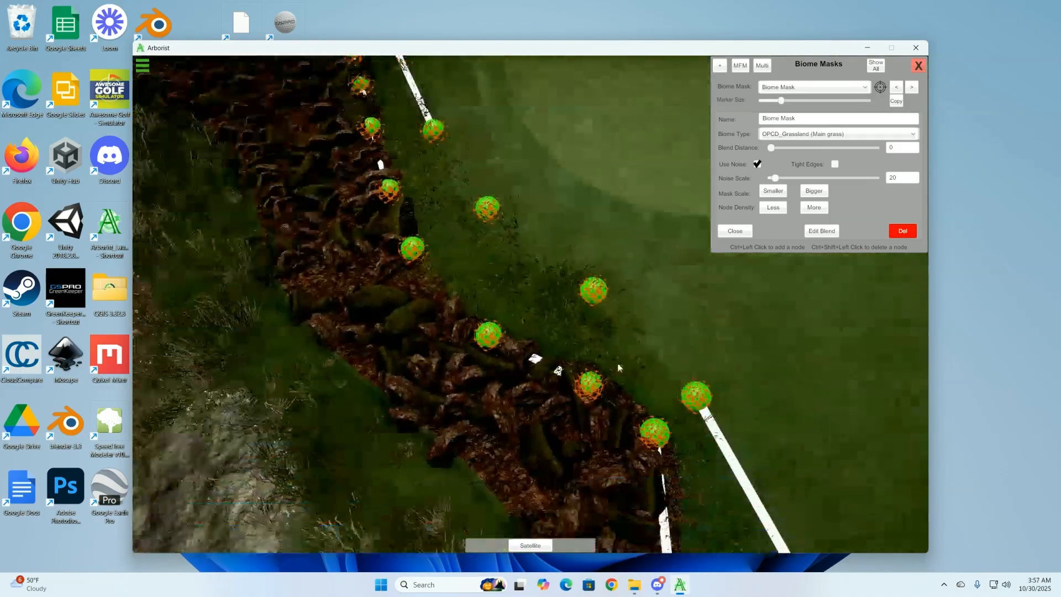
{"action": "middle_click_drag", "start_coordinate": [618, 368], "coordinate": [589, 256]}
{"action": "scroll", "coordinate": [608, 304], "scroll_direction": "up", "scroll_amount": 4}
{"action": "right_click_drag", "start_coordinate": [646, 344], "coordinate": [559, 265]}
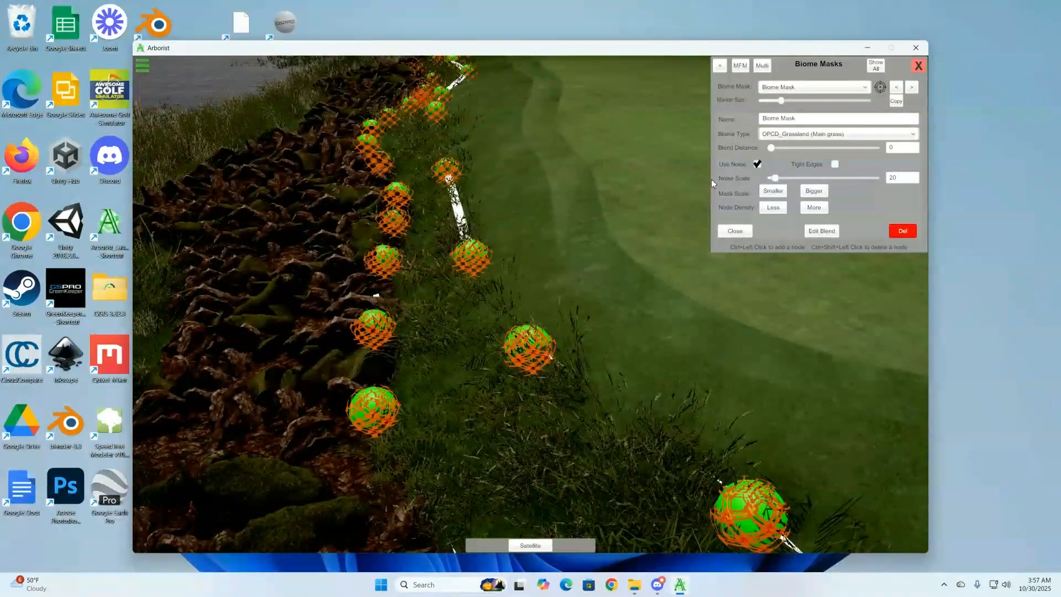
{"action": "mouse_move", "coordinate": [772, 147]}
{"action": "left_mouse_down"}
{"action": "mouse_move", "coordinate": [780, 150]}
{"action": "mouse_move", "coordinate": [758, 157]}
{"action": "left_mouse_up"}
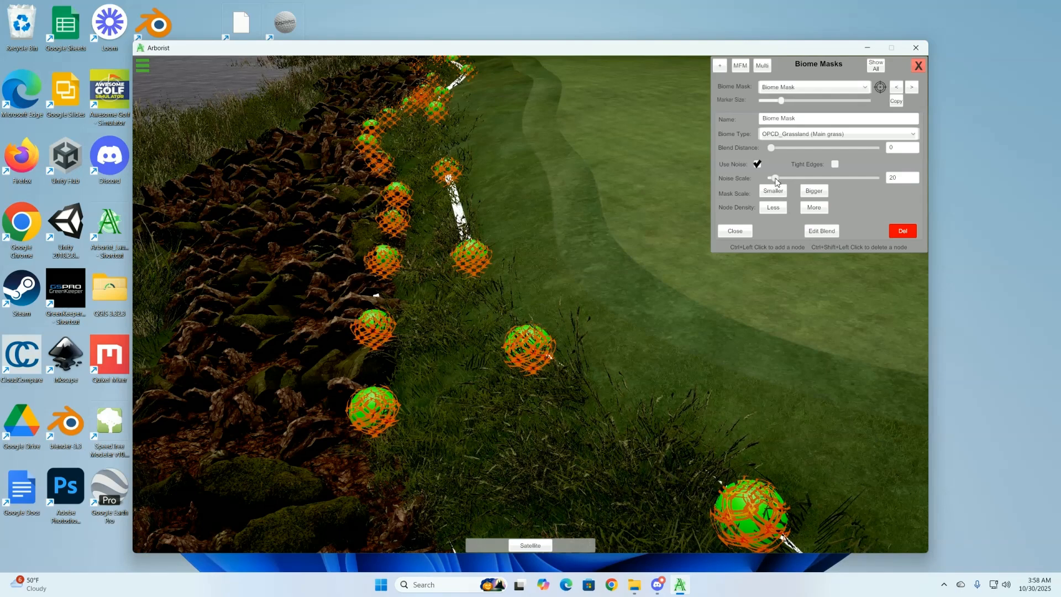
{"action": "mouse_move", "coordinate": [776, 181]}
{"action": "left_mouse_down"}
{"action": "mouse_move", "coordinate": [856, 181]}
{"action": "mouse_move", "coordinate": [745, 180]}
{"action": "mouse_move", "coordinate": [868, 181]}
{"action": "mouse_move", "coordinate": [776, 182]}
{"action": "left_mouse_up"}
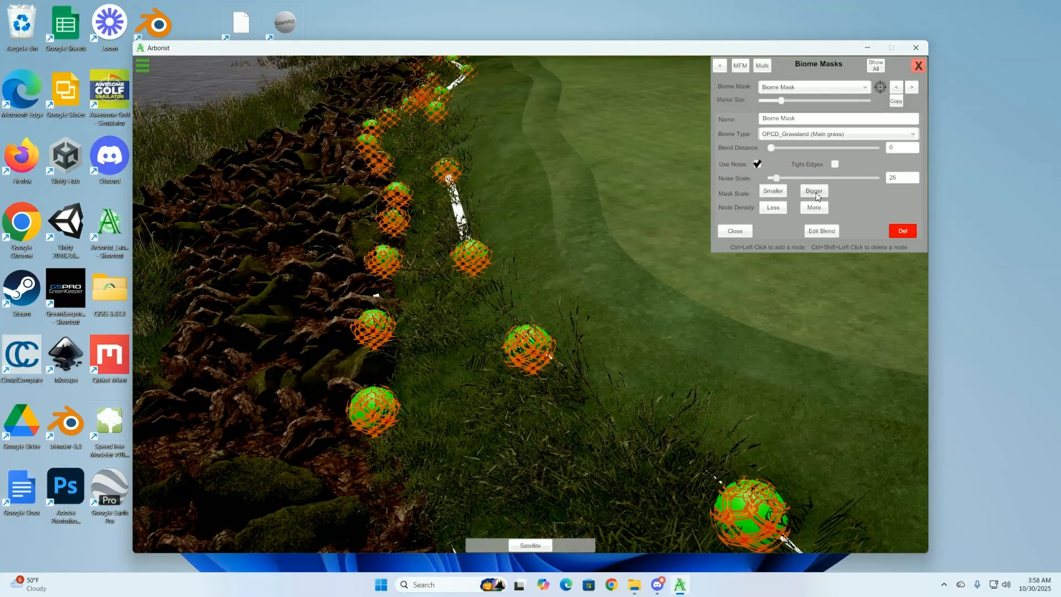
{"action": "left_click", "coordinate": [774, 191]}
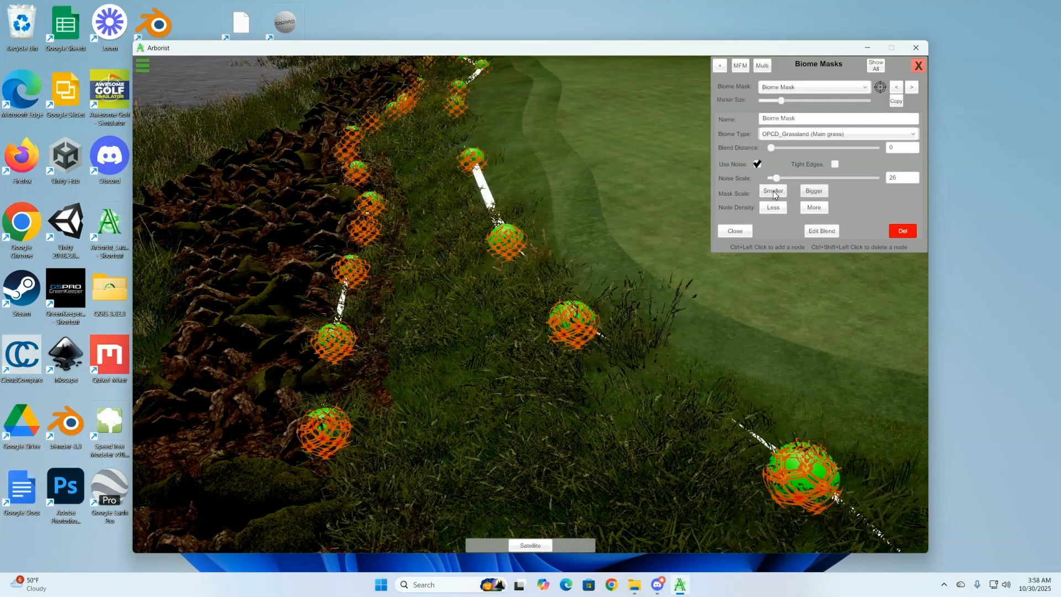
{"action": "left_click", "coordinate": [774, 191]}
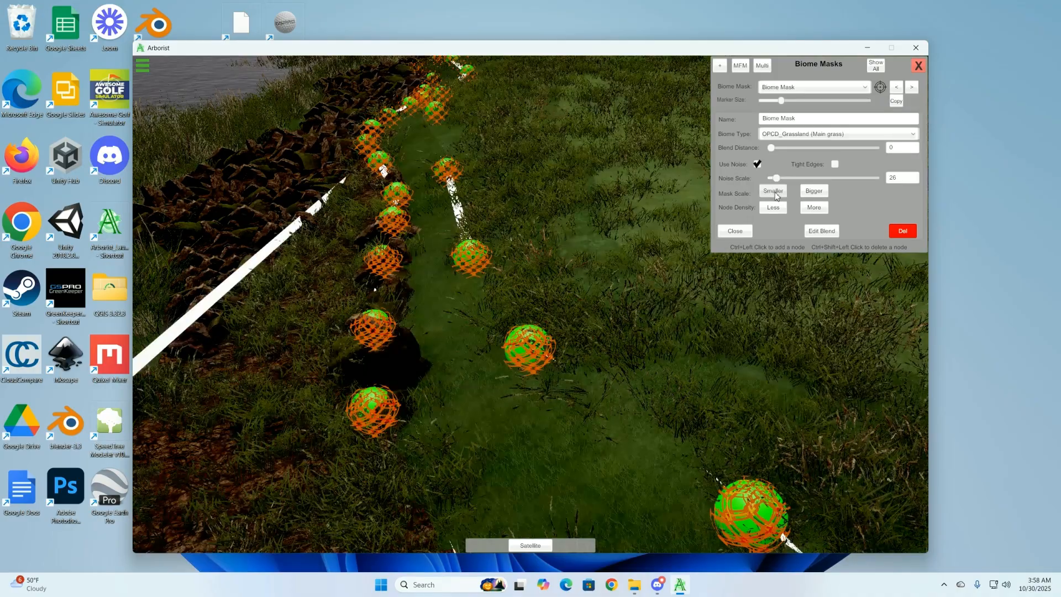
- Examine how the grass spreads around the grassland mask, the rock border and the green after rescaling
{"action": "scroll", "coordinate": [612, 227], "scroll_direction": "down", "scroll_amount": 5}
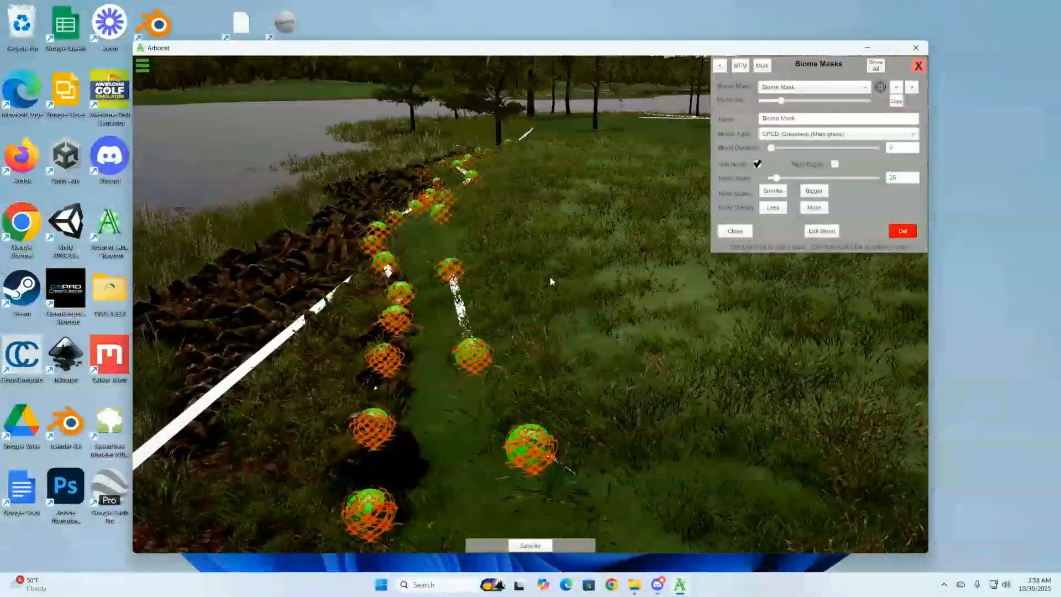
{"action": "right_click_drag", "start_coordinate": [551, 282], "coordinate": [635, 230]}
{"action": "scroll", "coordinate": [635, 230], "scroll_direction": "down", "scroll_amount": 3}
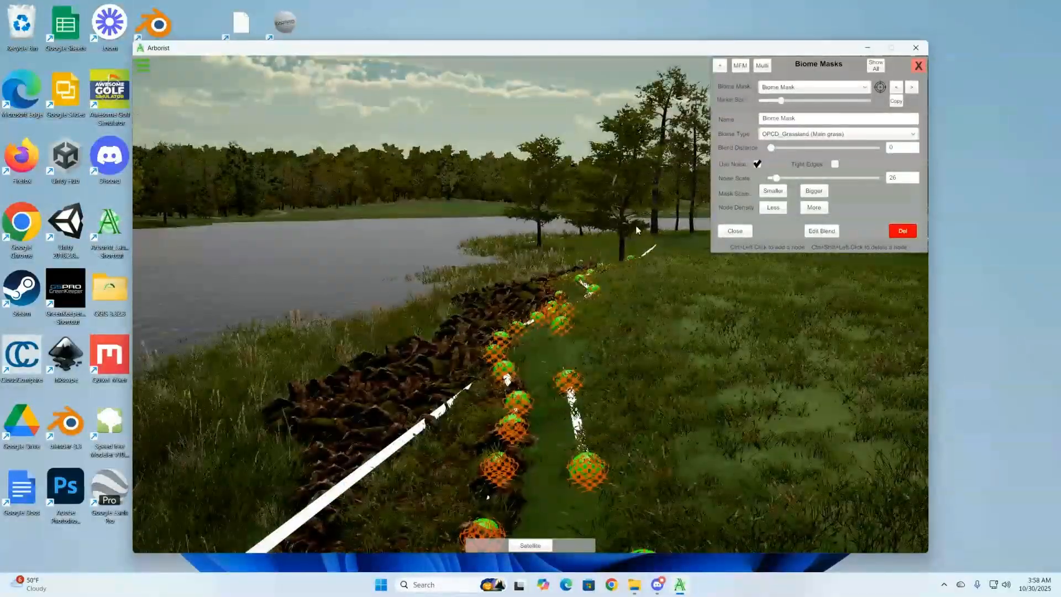
{"action": "scroll", "coordinate": [611, 261], "scroll_direction": "up", "scroll_amount": 3}
{"action": "scroll", "coordinate": [575, 278], "scroll_direction": "up", "scroll_amount": 6}
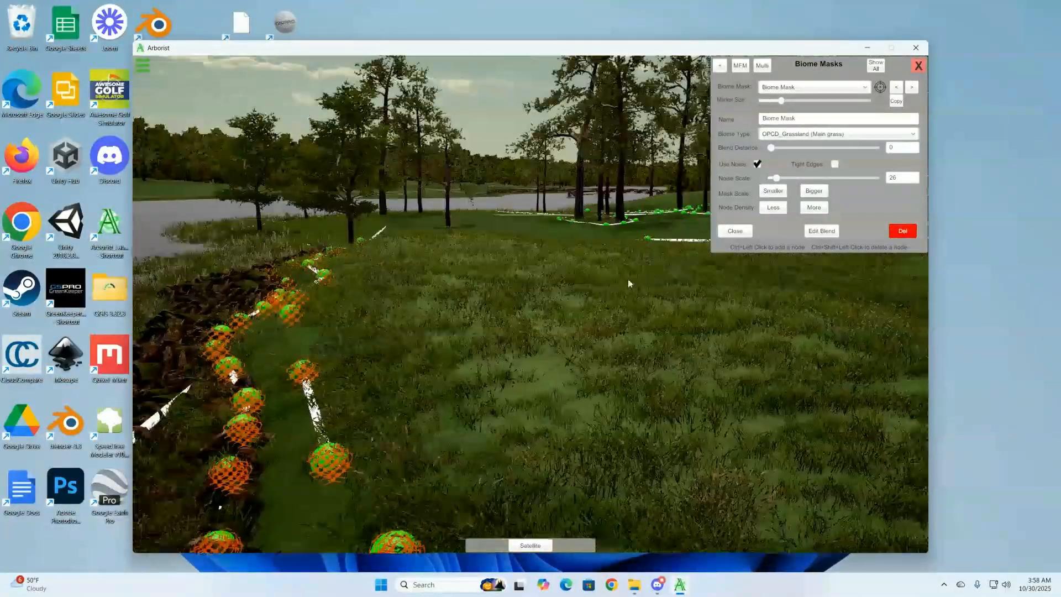
{"action": "scroll", "coordinate": [550, 320], "scroll_direction": "down", "scroll_amount": 6}
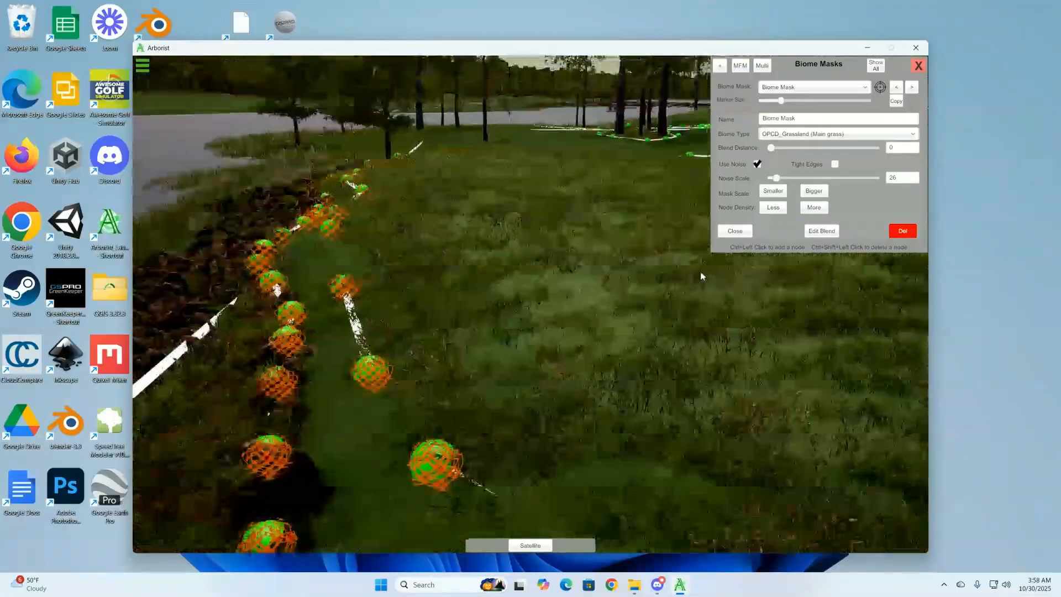
{"action": "scroll", "coordinate": [701, 276], "scroll_direction": "down", "scroll_amount": 3}
{"action": "right_click_drag", "start_coordinate": [669, 294], "coordinate": [458, 326]}
{"action": "scroll", "coordinate": [629, 288], "scroll_direction": "up", "scroll_amount": 3}
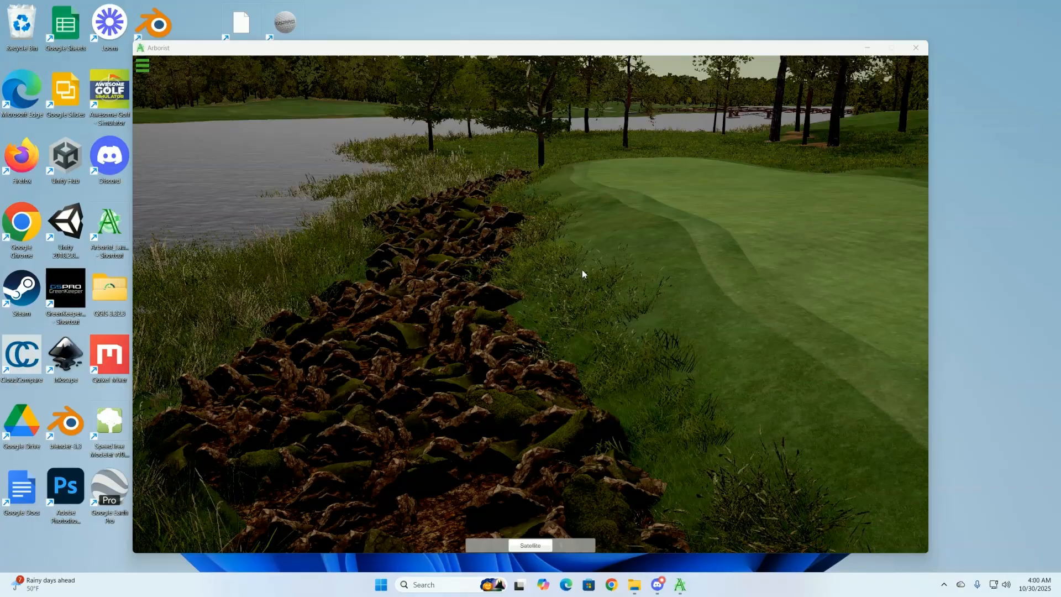
{"action": "right_click_drag", "start_coordinate": [587, 253], "coordinate": [662, 264]}
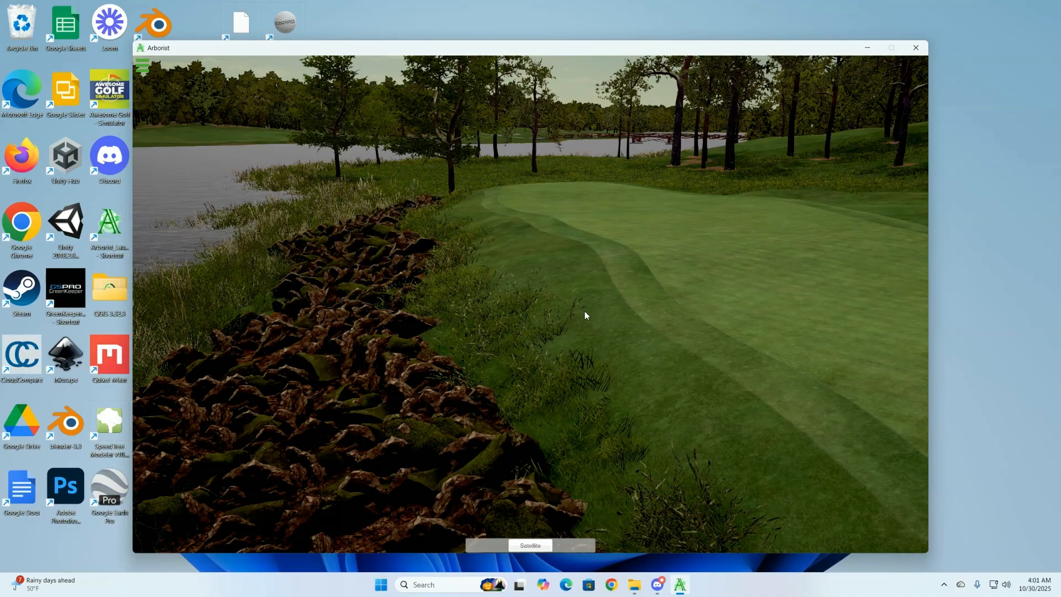
{"action": "right_click_drag", "start_coordinate": [570, 314], "coordinate": [591, 324]}
{"action": "key", "text": "s"}
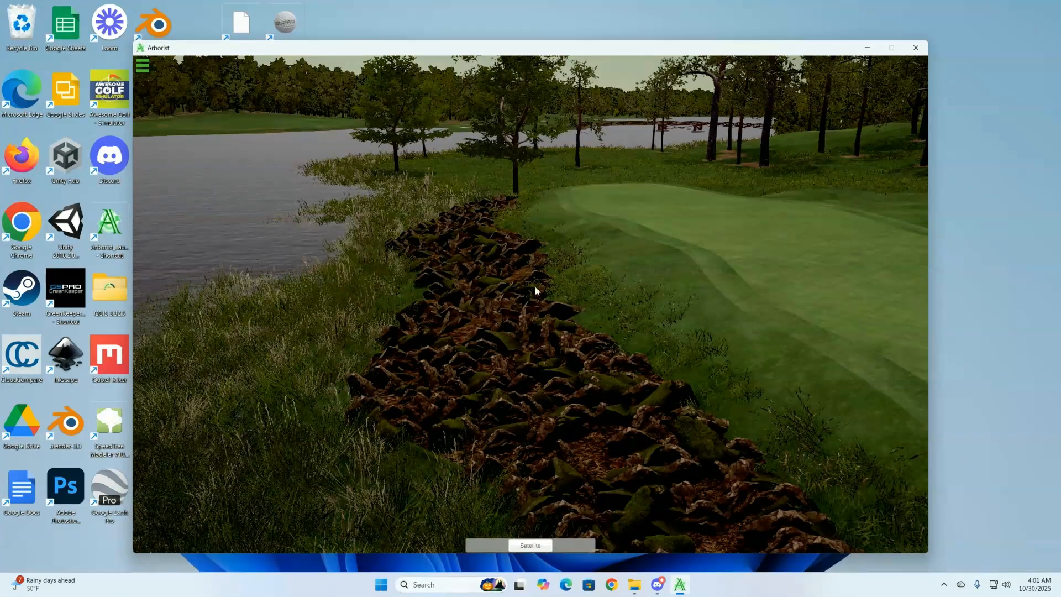
- Check which biomes cover the ground on both sides of the rock border and open the lakeside OPCD_Lake biome mask
{"action": "right_click", "coordinate": [310, 329]}
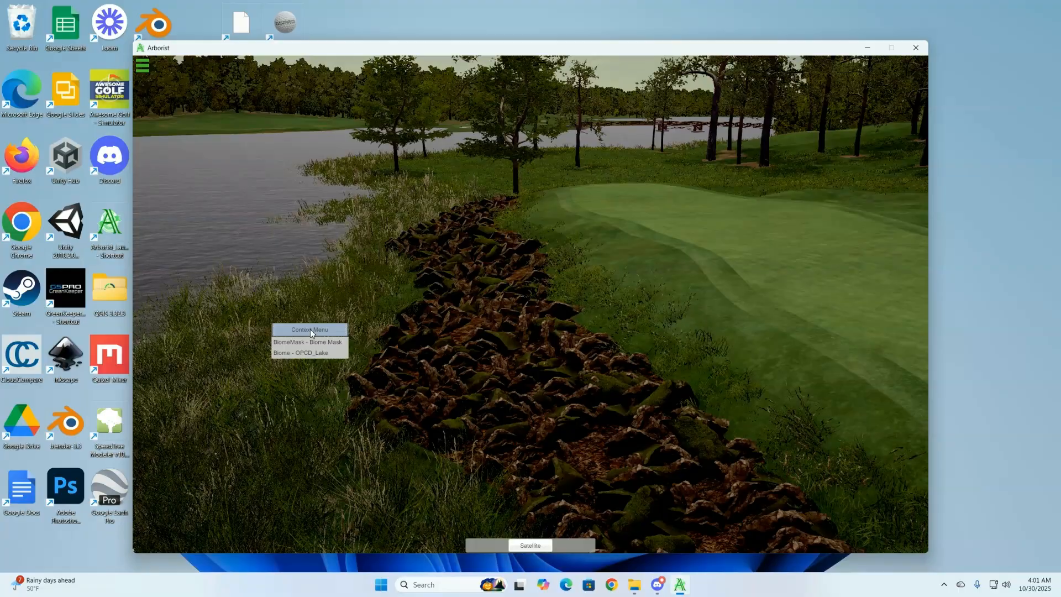
{"action": "right_click", "coordinate": [480, 314]}
{"action": "right_click", "coordinate": [596, 287]}
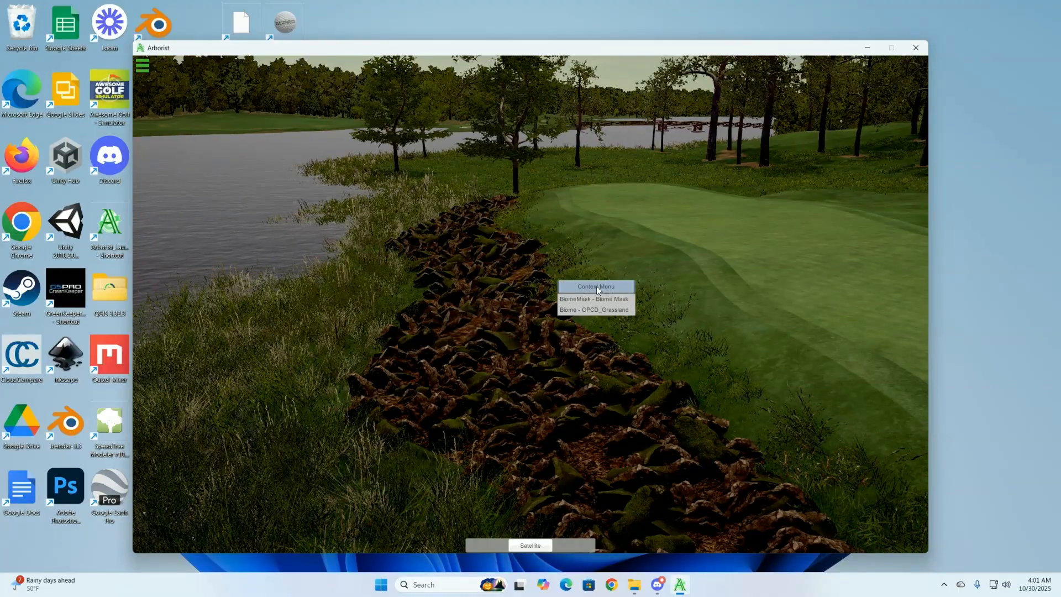
{"action": "right_click", "coordinate": [308, 340]}
{"action": "left_click", "coordinate": [318, 354]}
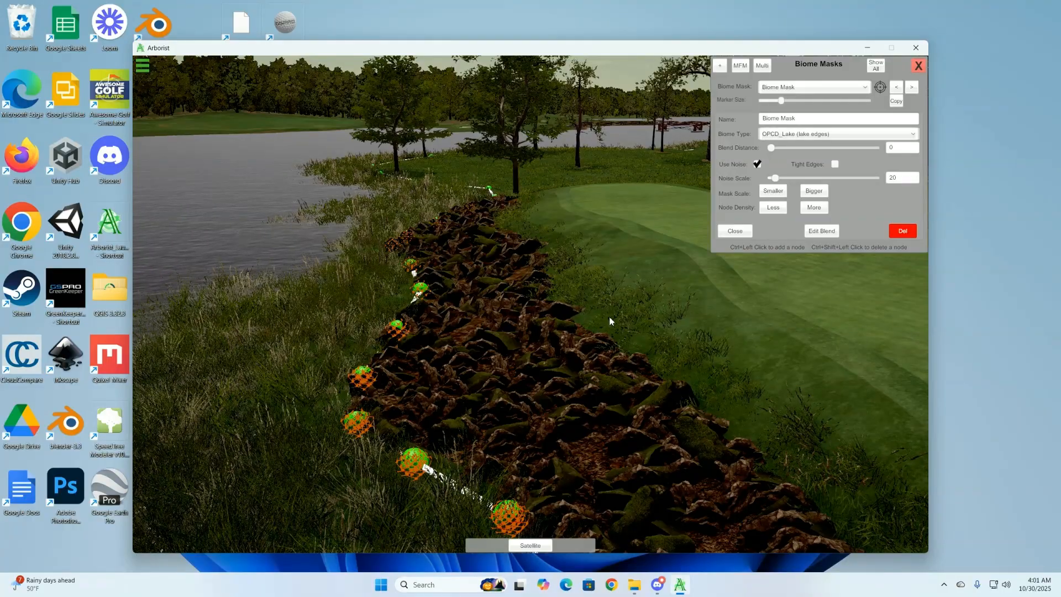
- Open the course's list of biomes to review their names, biome types and sort orders
{"action": "left_click", "coordinate": [142, 70]}
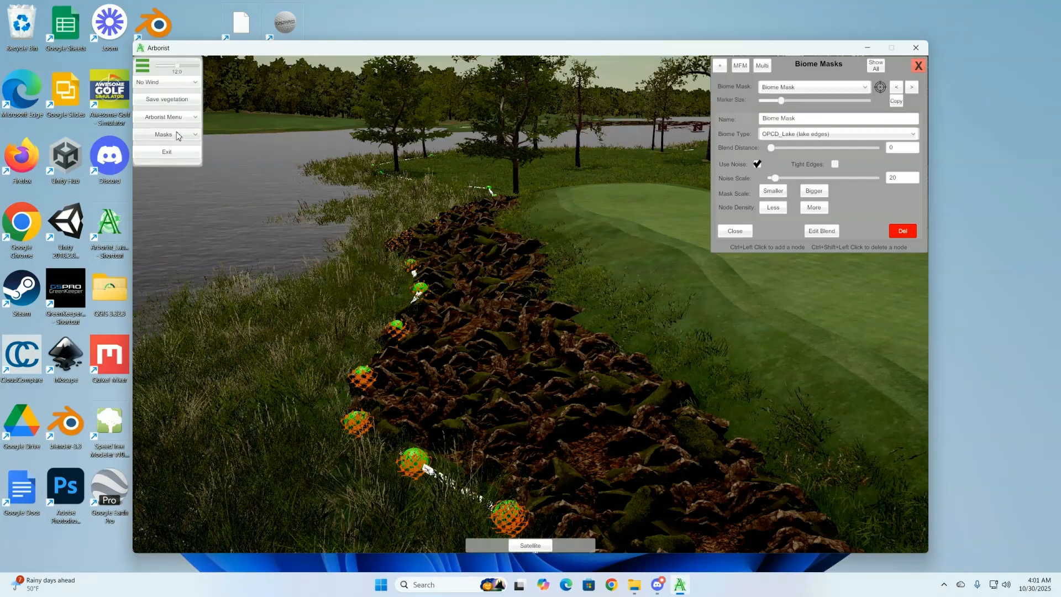
{"action": "left_click", "coordinate": [160, 123]}
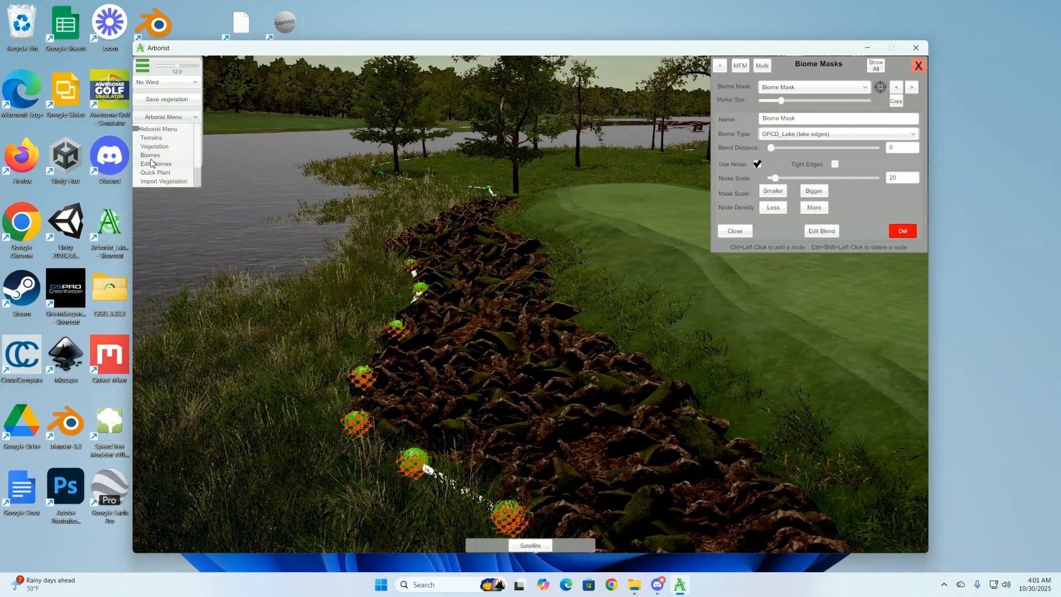
{"action": "left_click", "coordinate": [154, 156]}
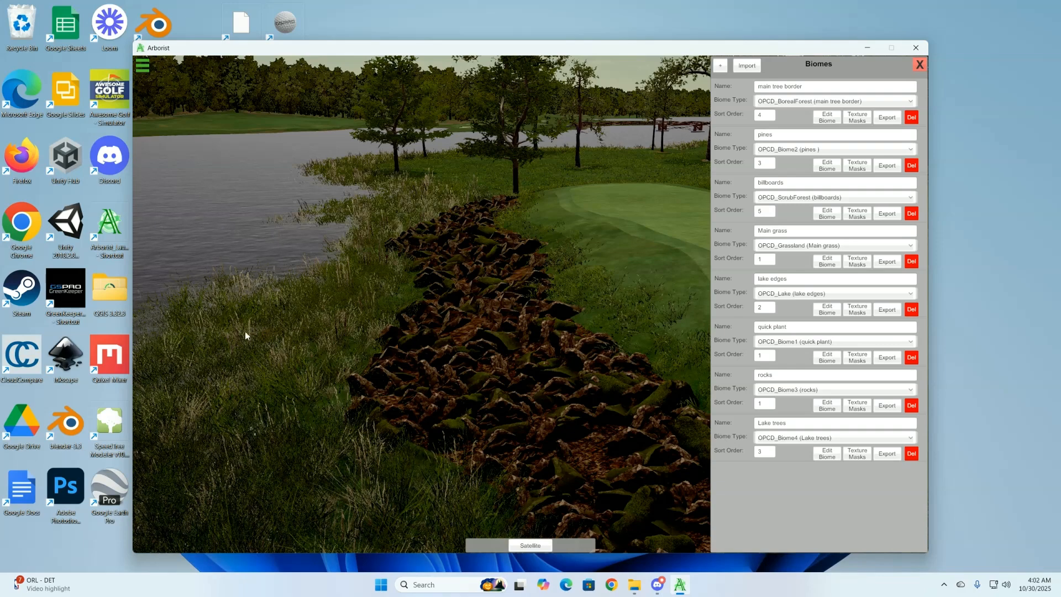
- Return to biome mask editing and open the OPCD_Lake mask on the lake side of the rock border
{"action": "left_click", "coordinate": [143, 66]}
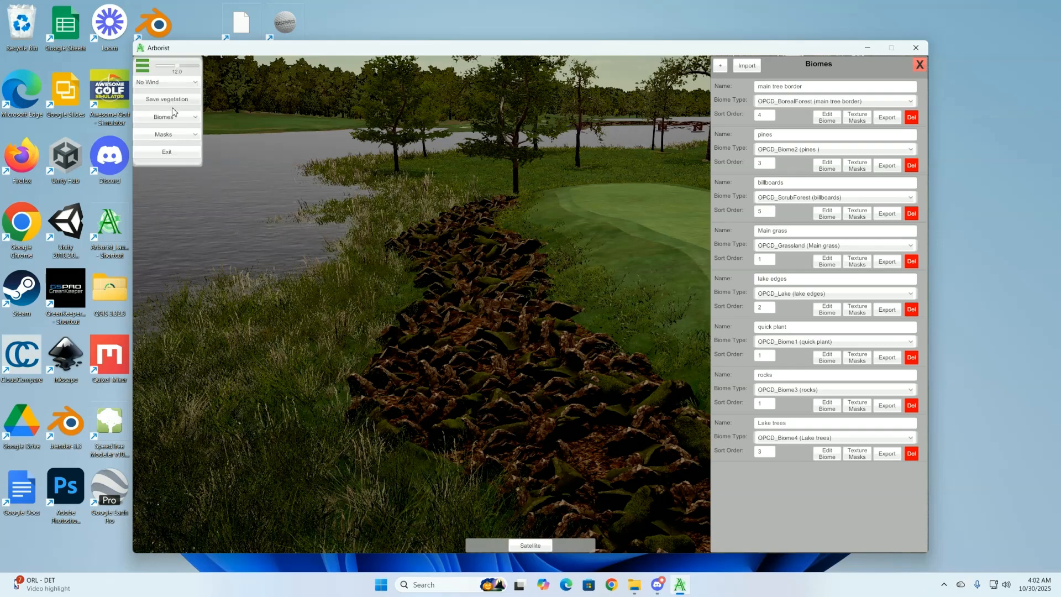
{"action": "left_click", "coordinate": [164, 137]}
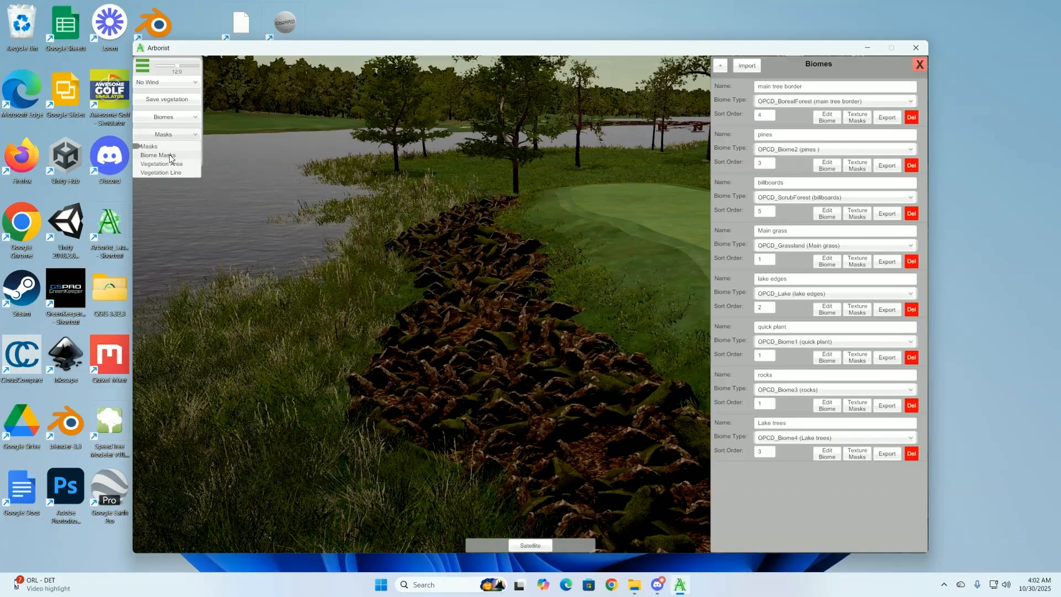
{"action": "left_click", "coordinate": [161, 155]}
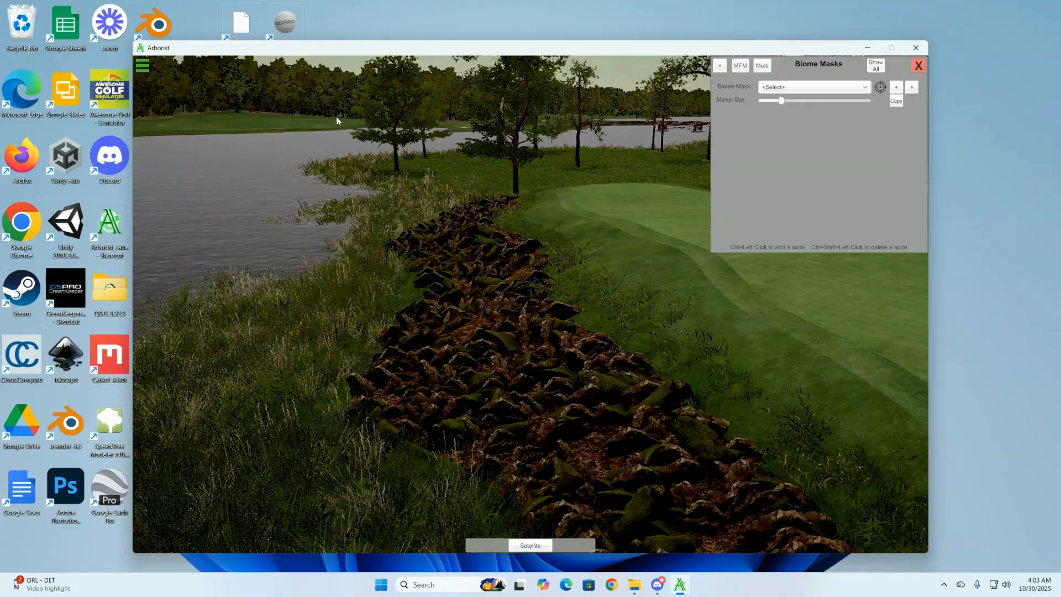
{"action": "right_click", "coordinate": [328, 341]}
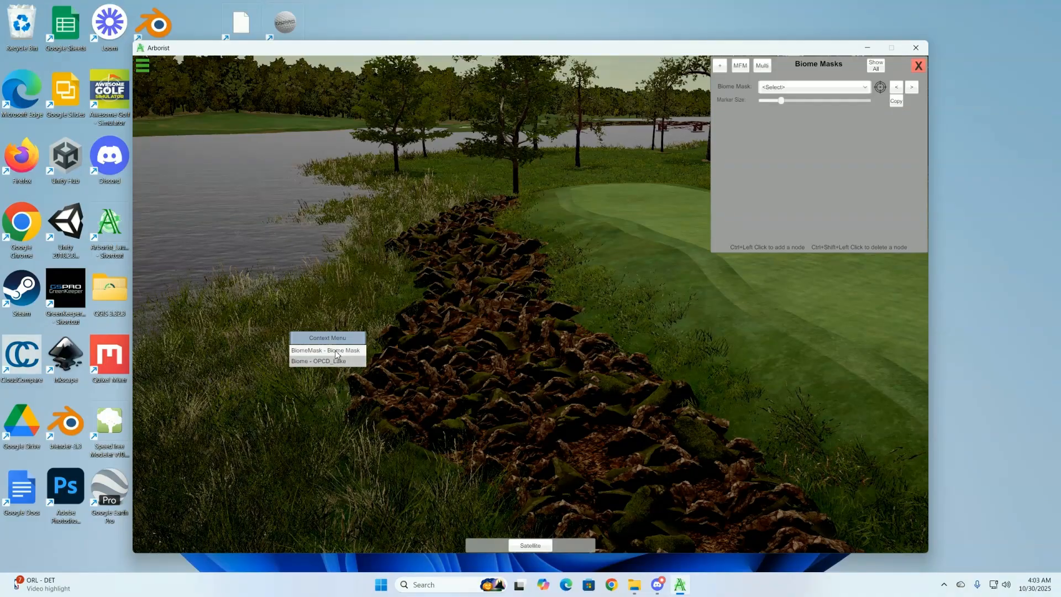
{"action": "left_click", "coordinate": [337, 352]}
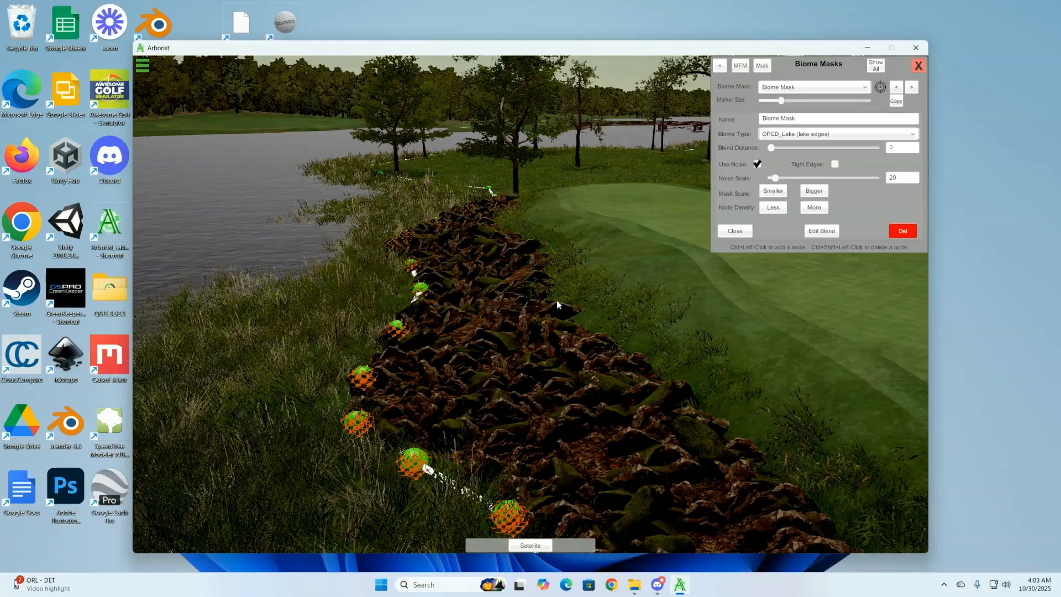
- Move one lake mask node in toward the rock border and another slightly inland near the lakeside tree
{"action": "right_click_drag", "start_coordinate": [589, 294], "coordinate": [595, 317]}
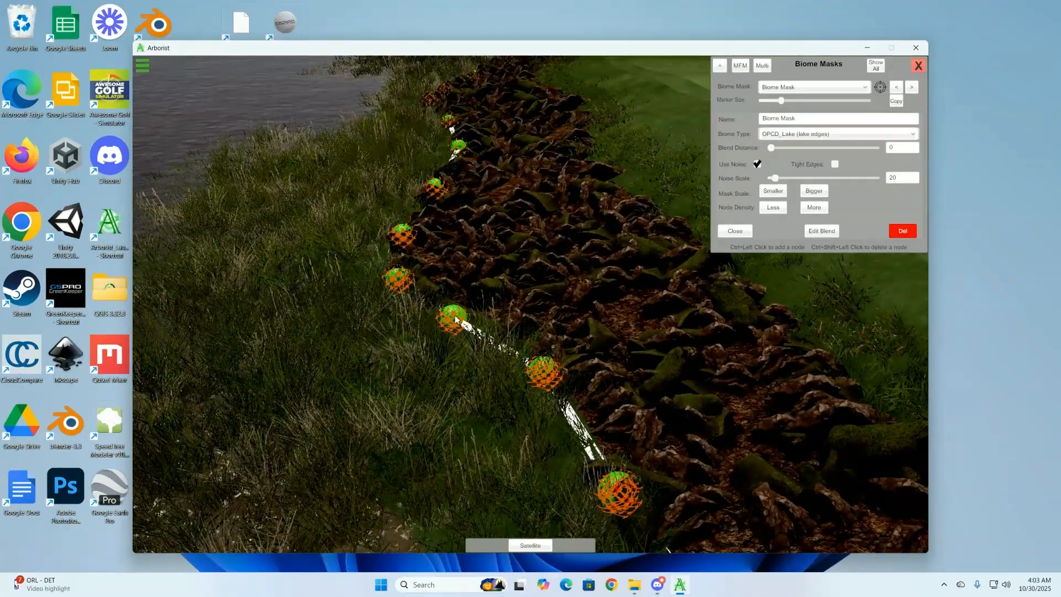
{"action": "left_click_drag", "start_coordinate": [456, 319], "coordinate": [485, 314]}
{"action": "right_click_drag", "start_coordinate": [570, 287], "coordinate": [753, 324]}
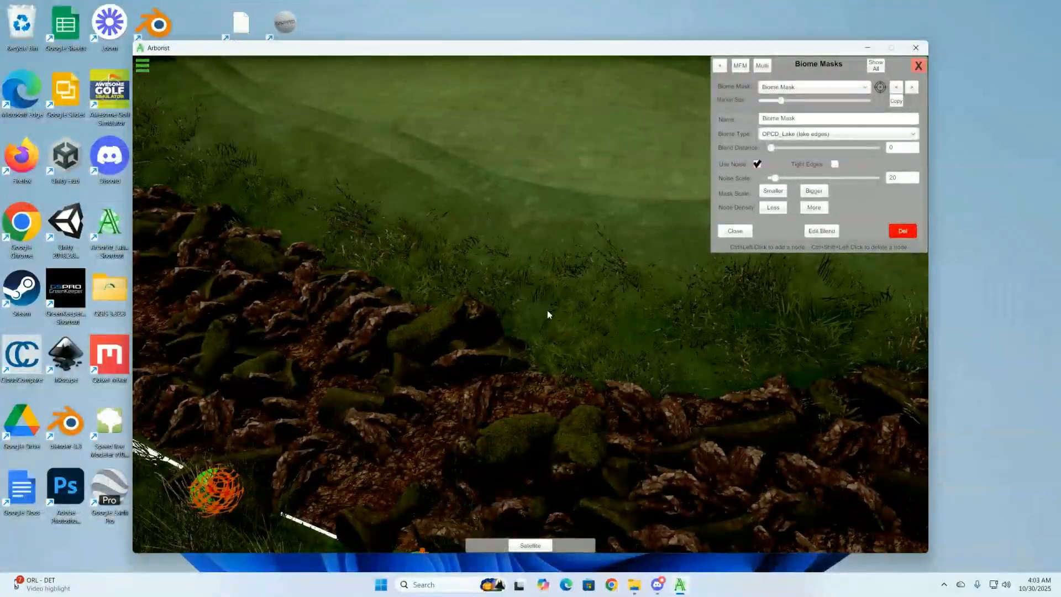
{"action": "right_click_drag", "start_coordinate": [367, 244], "coordinate": [312, 223]}
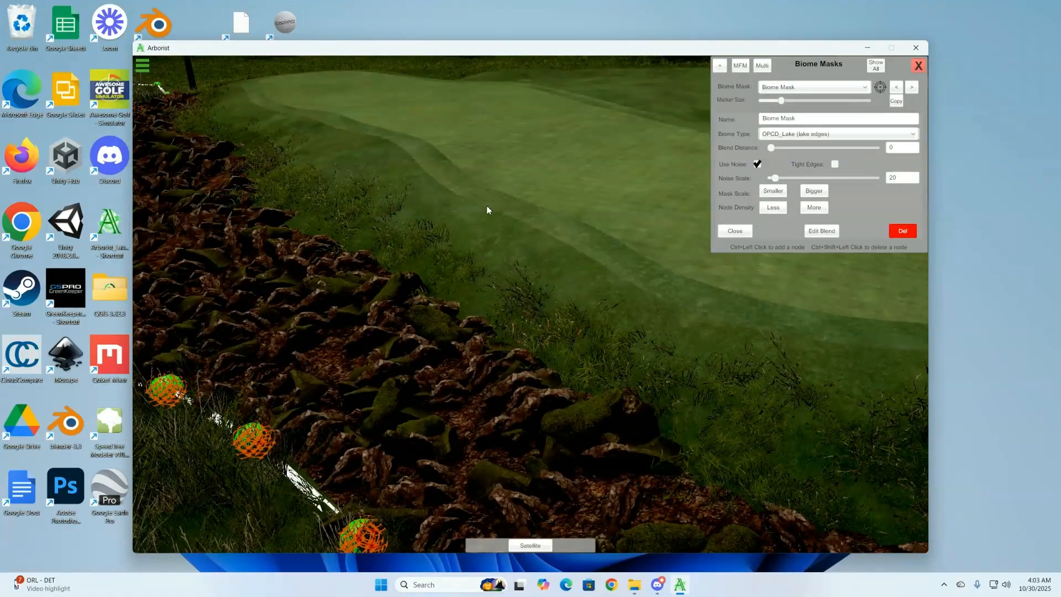
{"action": "right_click_drag", "start_coordinate": [487, 209], "coordinate": [424, 212]}
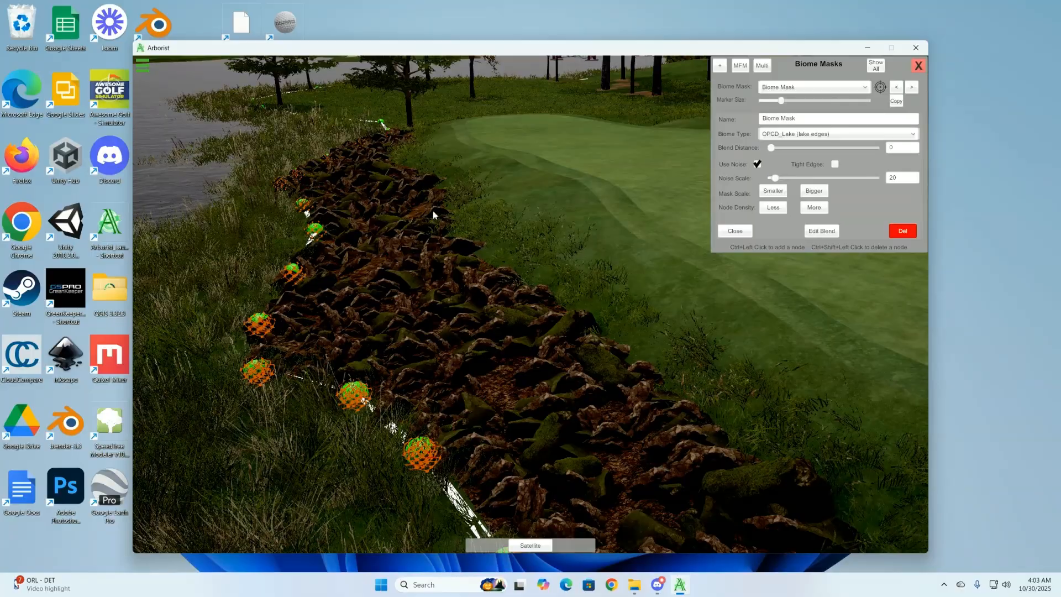
{"action": "scroll", "coordinate": [553, 360], "scroll_direction": "down", "scroll_amount": 3}
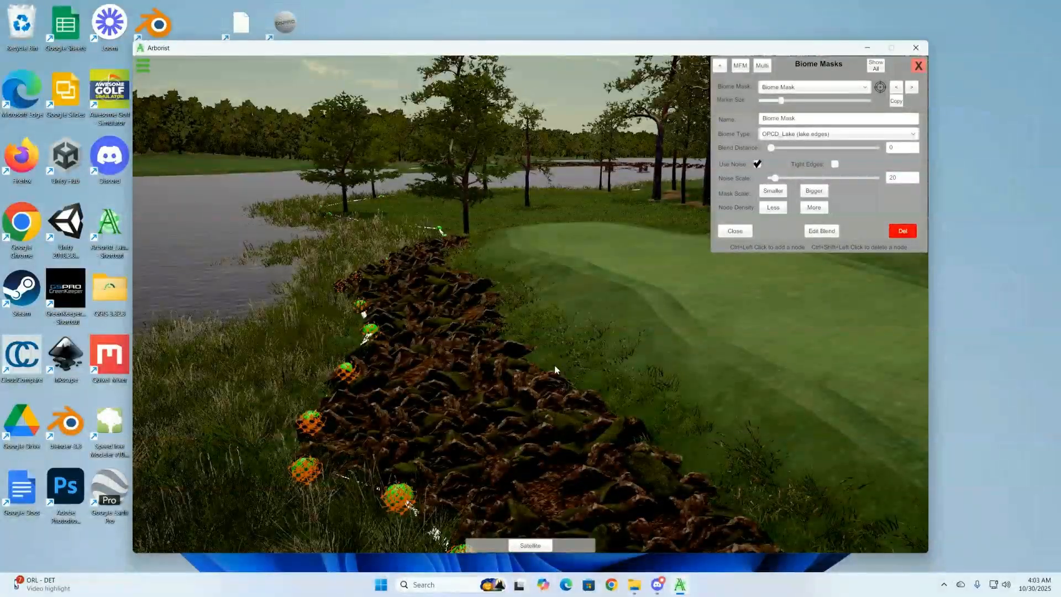
{"action": "right_click_drag", "start_coordinate": [461, 343], "coordinate": [470, 442]}
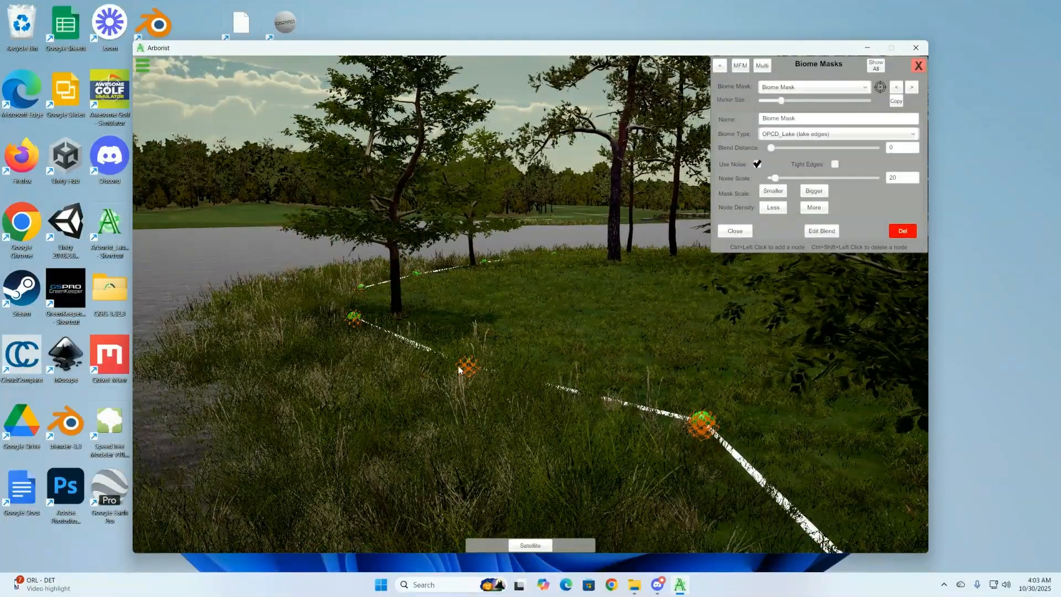
{"action": "mouse_move", "coordinate": [467, 367]}
{"action": "left_mouse_down"}
{"action": "mouse_move", "coordinate": [563, 324]}
{"action": "mouse_move", "coordinate": [479, 378]}
{"action": "left_mouse_up"}
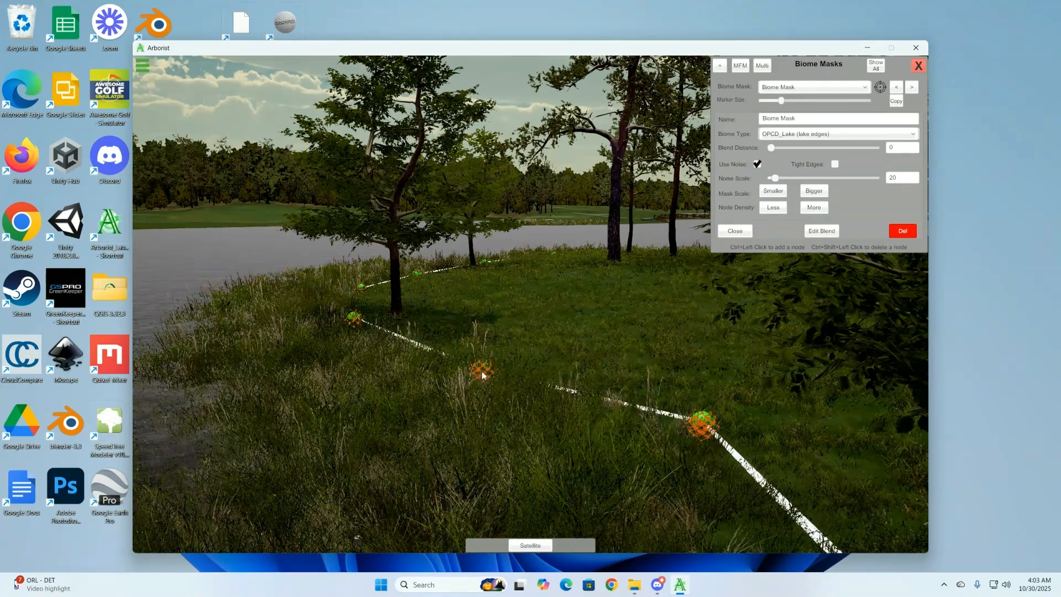
- Open the adjoining OPCD_Grassland mask and move its node near the lakeside tree outward toward the lake
{"action": "left_click", "coordinate": [604, 325]}
{"action": "left_click", "coordinate": [605, 340]}
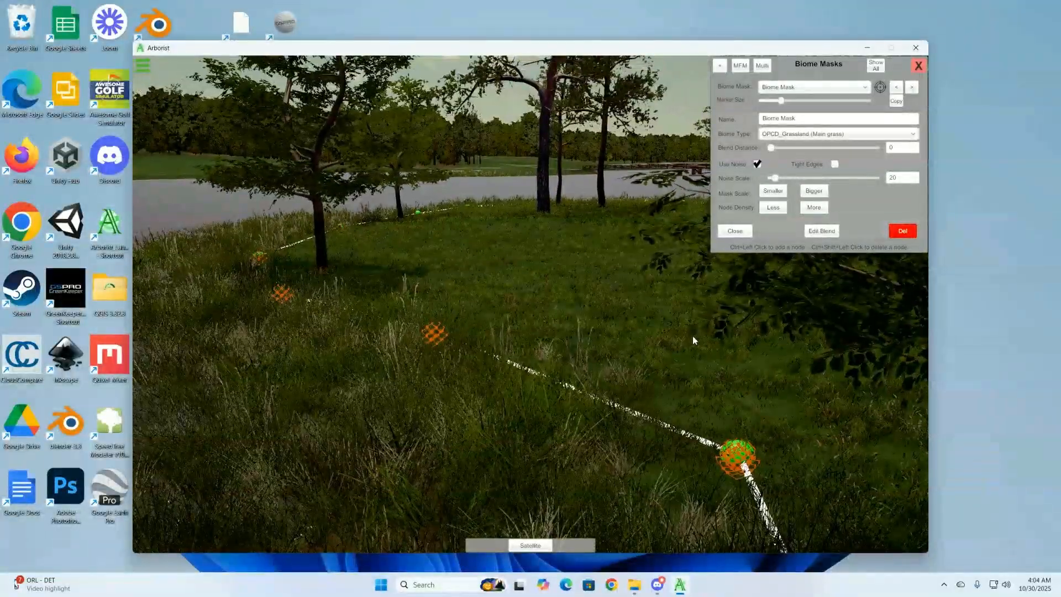
{"action": "right_click", "coordinate": [692, 336]}
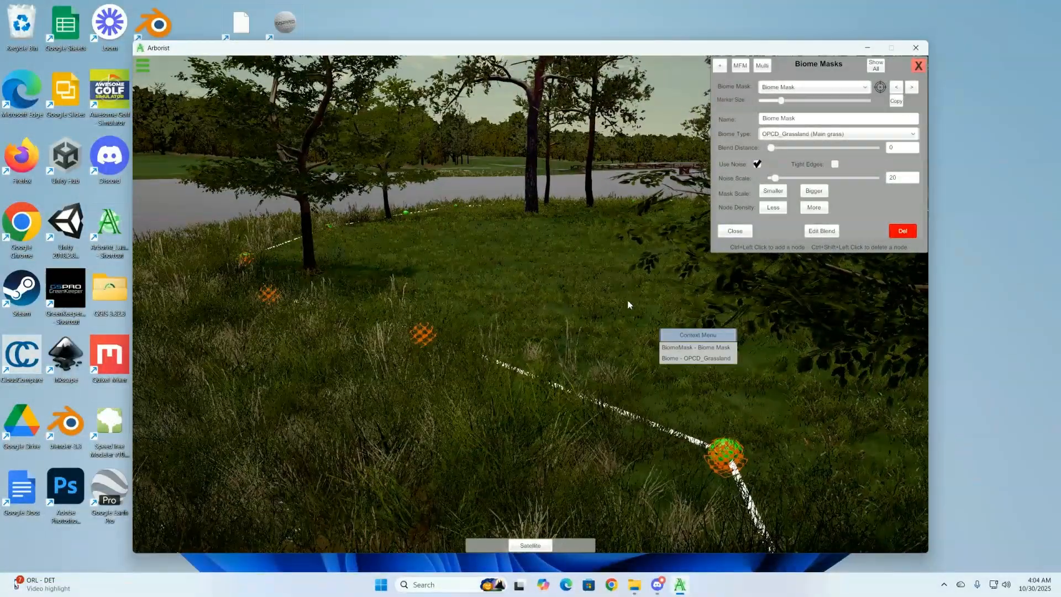
{"action": "right_click_drag", "start_coordinate": [620, 319], "coordinate": [600, 310]}
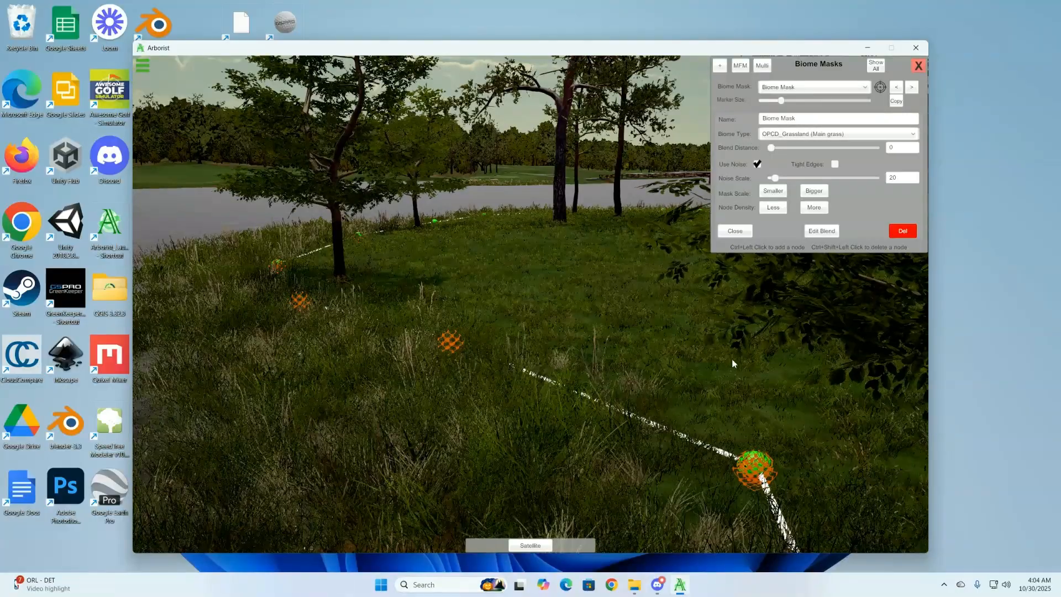
{"action": "right_click_drag", "start_coordinate": [686, 437], "coordinate": [779, 369]}
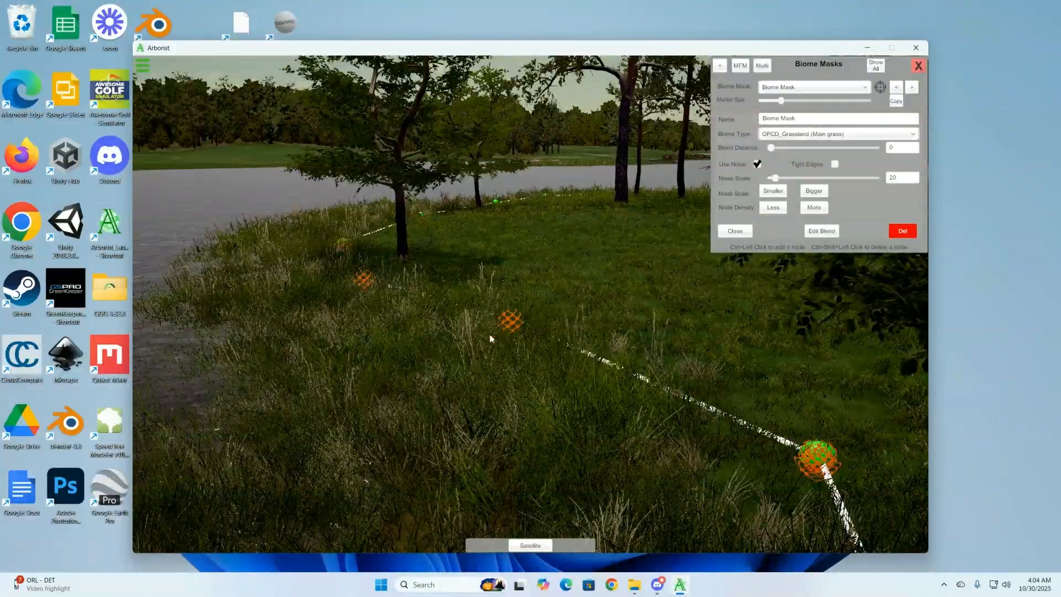
{"action": "left_click_drag", "start_coordinate": [391, 404], "coordinate": [483, 363]}
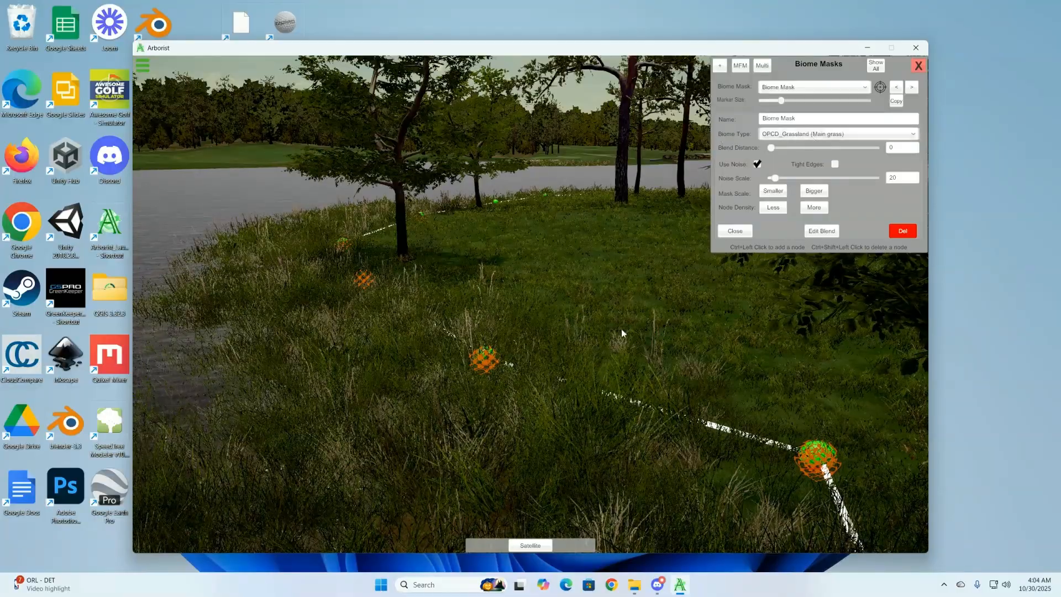
- Open the OPCD_BorealForest biome mask of the tree border beyond the cart path
{"action": "right_click_drag", "start_coordinate": [563, 394], "coordinate": [685, 392]}
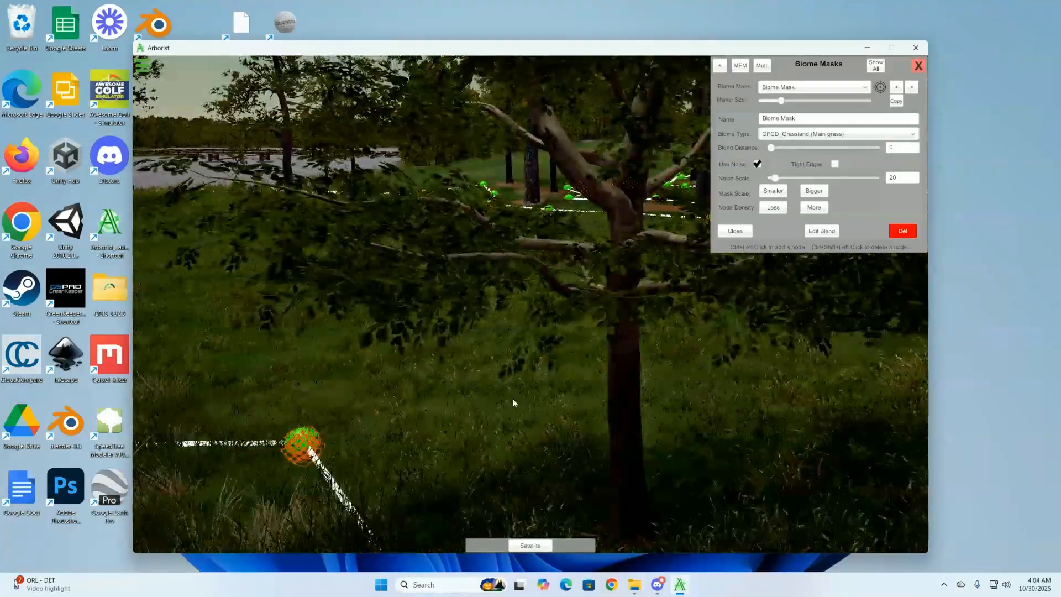
{"action": "right_click_drag", "start_coordinate": [476, 401], "coordinate": [927, 357]}
{"action": "key", "text": "w"}
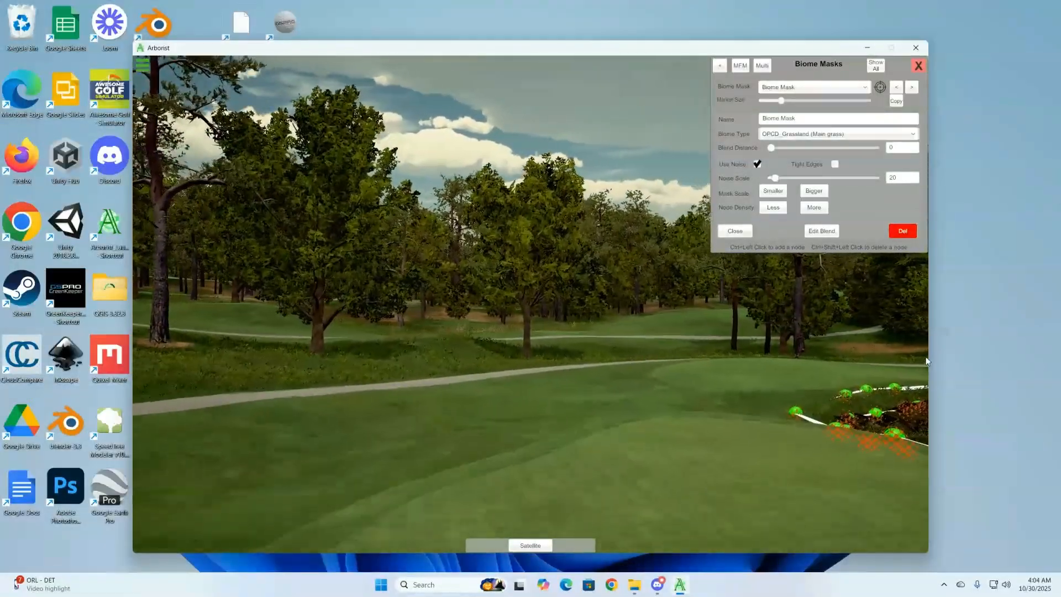
{"action": "right_click_drag", "start_coordinate": [564, 370], "coordinate": [485, 335]}
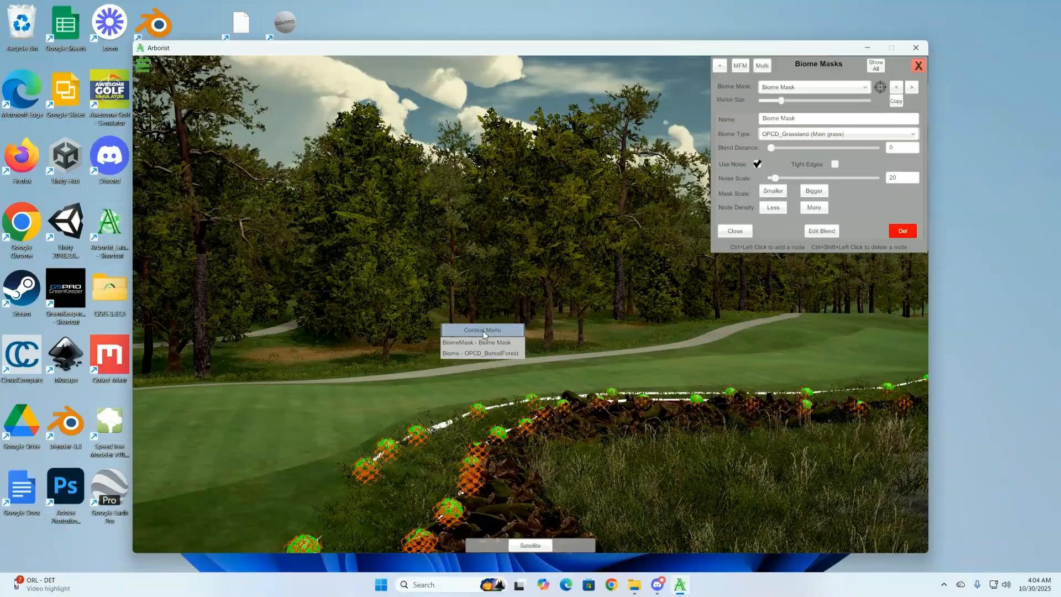
{"action": "left_click", "coordinate": [484, 344]}
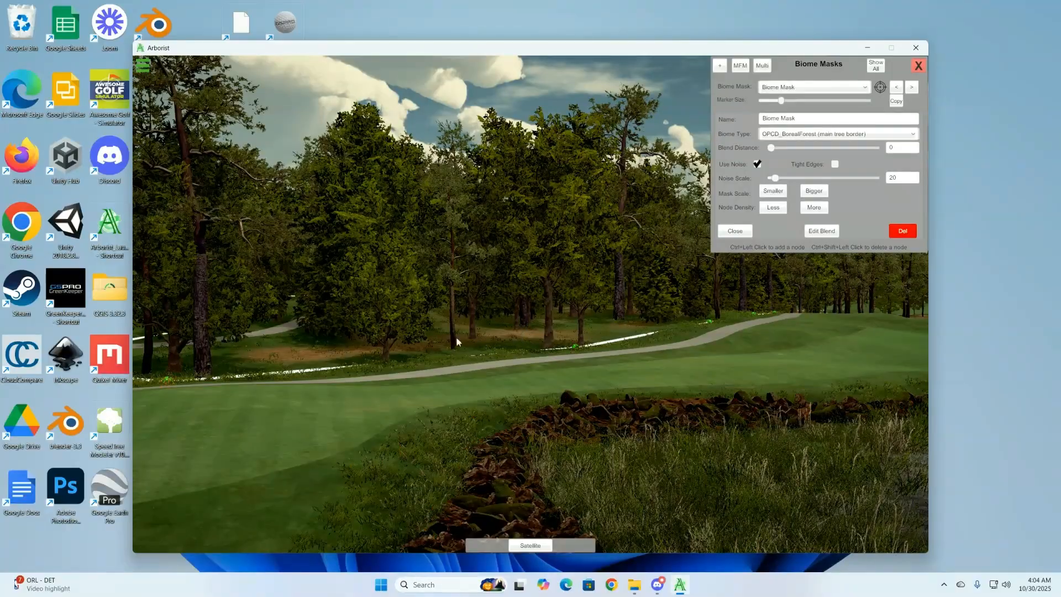
- Open the OPCD_Grassland mask along the cart path, shift its node among the trees slightly sideways and close the mask
{"action": "right_click_drag", "start_coordinate": [555, 371], "coordinate": [648, 382]}
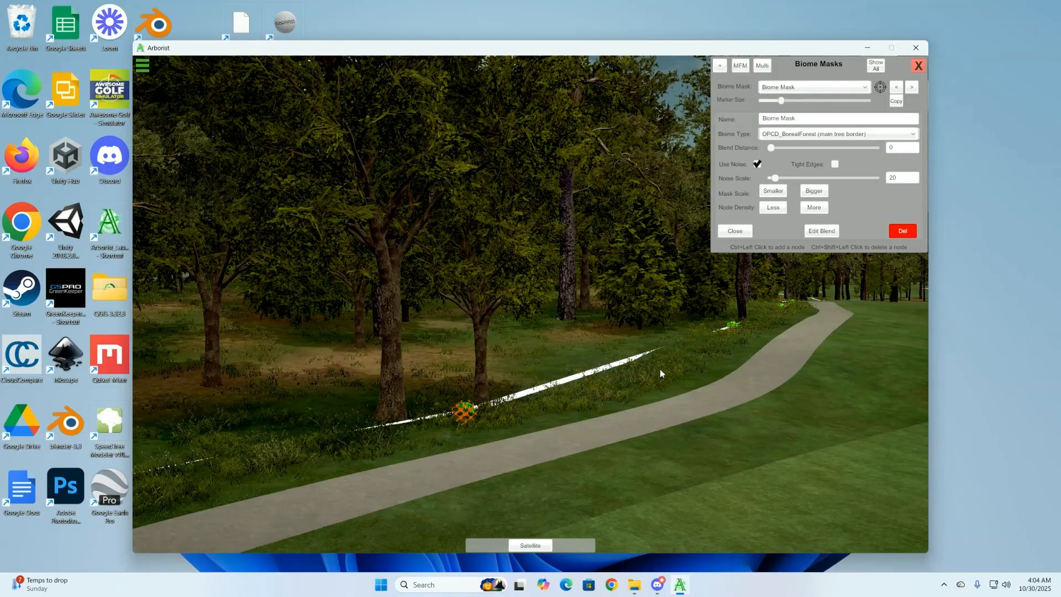
{"action": "left_click", "coordinate": [672, 380]}
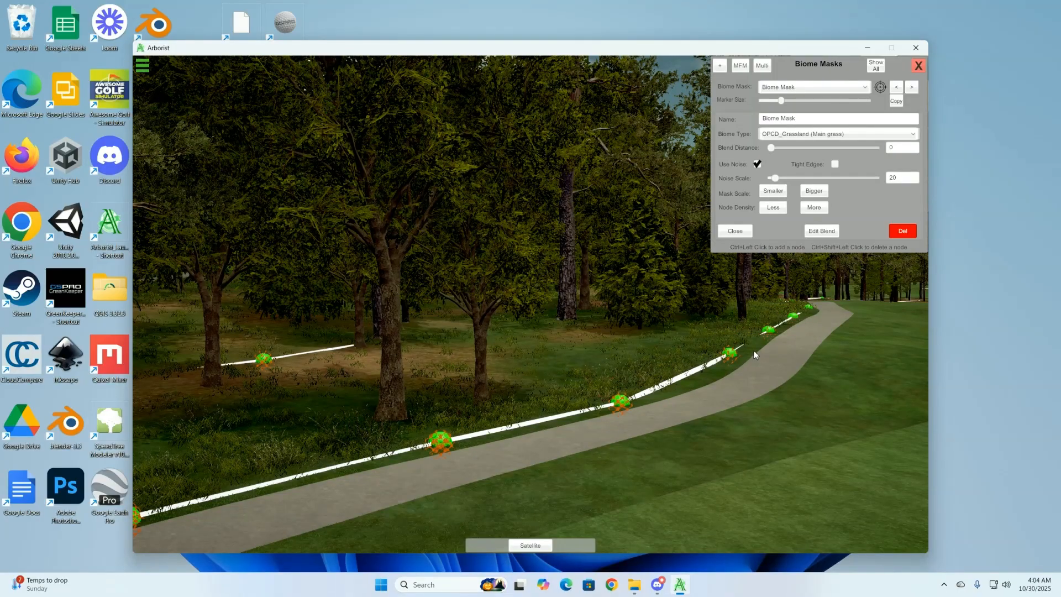
{"action": "right_click_drag", "start_coordinate": [665, 339], "coordinate": [485, 341]}
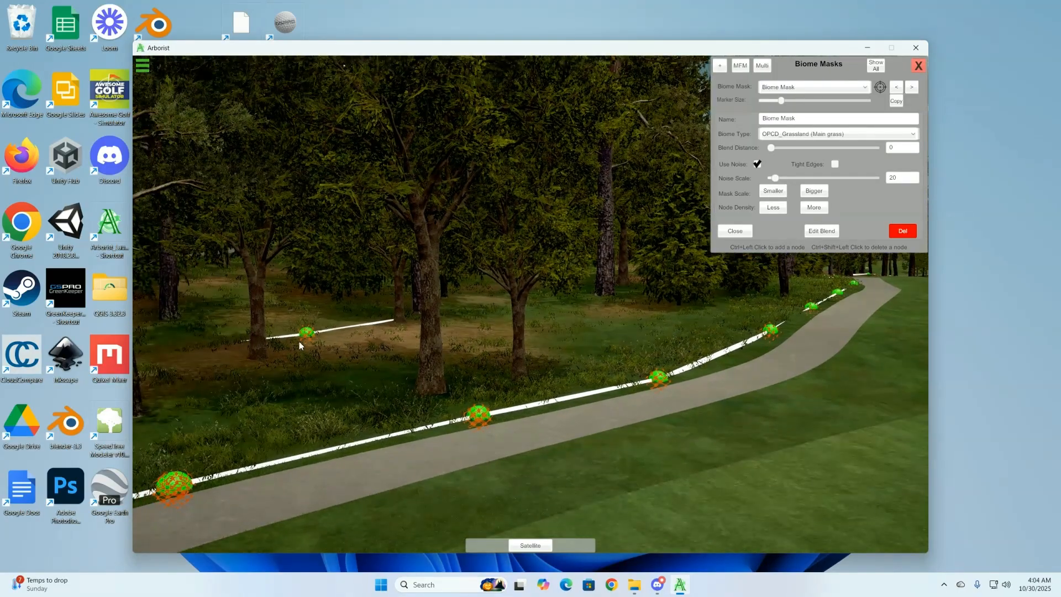
{"action": "mouse_move", "coordinate": [308, 337]}
{"action": "left_mouse_down"}
{"action": "mouse_move", "coordinate": [443, 365]}
{"action": "mouse_move", "coordinate": [349, 322]}
{"action": "mouse_move", "coordinate": [319, 334]}
{"action": "left_mouse_up"}
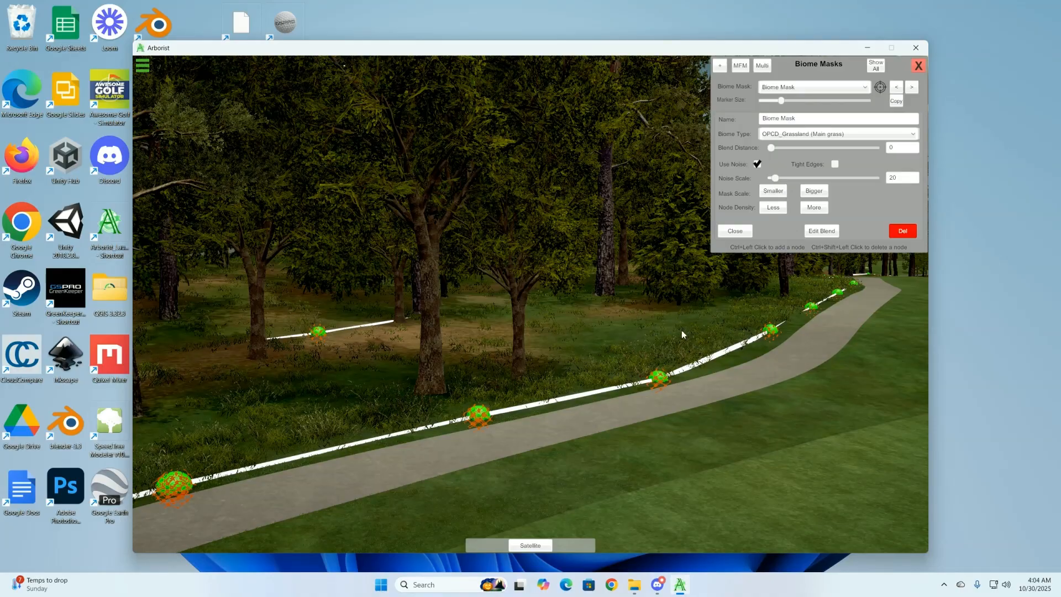
{"action": "left_click", "coordinate": [735, 231]}
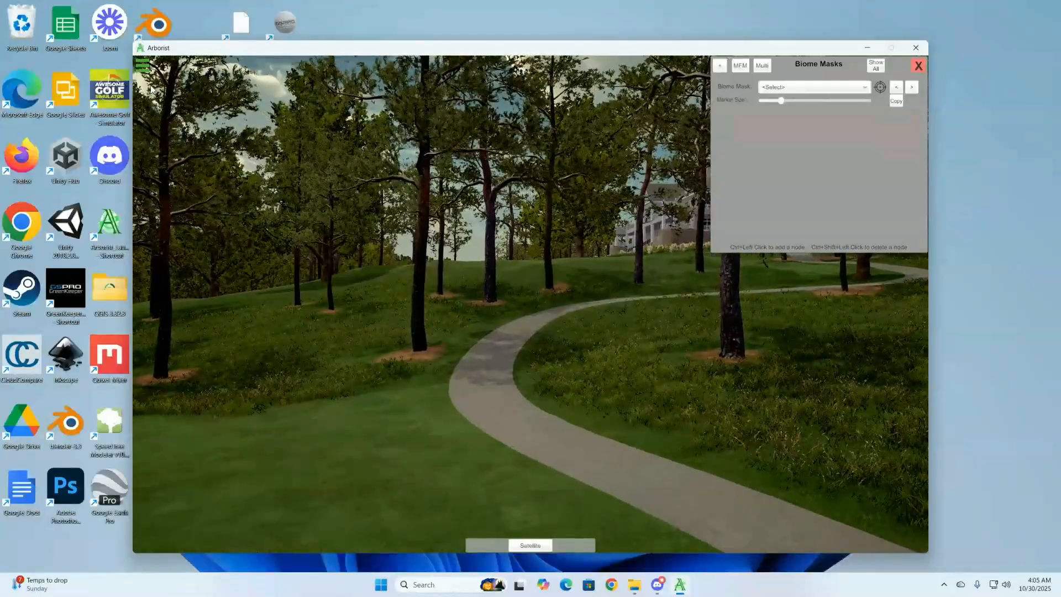
- Open the OPCD_Grassland biome mask on the inside of the cart path's bend near the clubhouse for editing
{"action": "left_click", "coordinate": [143, 66]}
{"action": "left_click", "coordinate": [163, 138]}
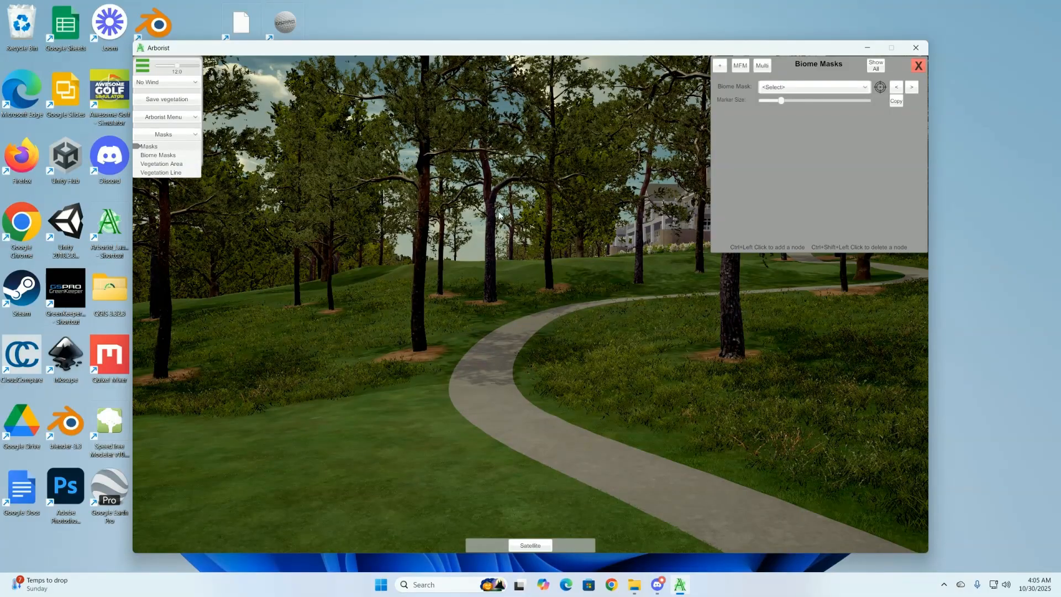
{"action": "right_click", "coordinate": [796, 381]}
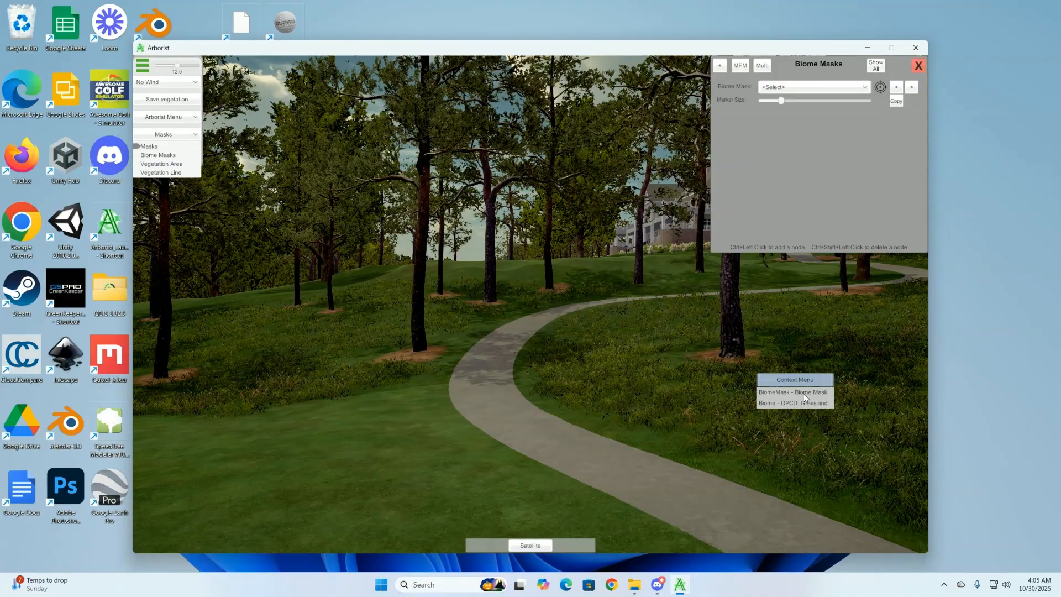
{"action": "left_click", "coordinate": [803, 392]}
{"action": "key", "text": "w"}
{"action": "right_click_drag", "start_coordinate": [587, 375], "coordinate": [628, 380]}
{"action": "right_click", "coordinate": [625, 379]}
{"action": "left_click", "coordinate": [623, 388]}
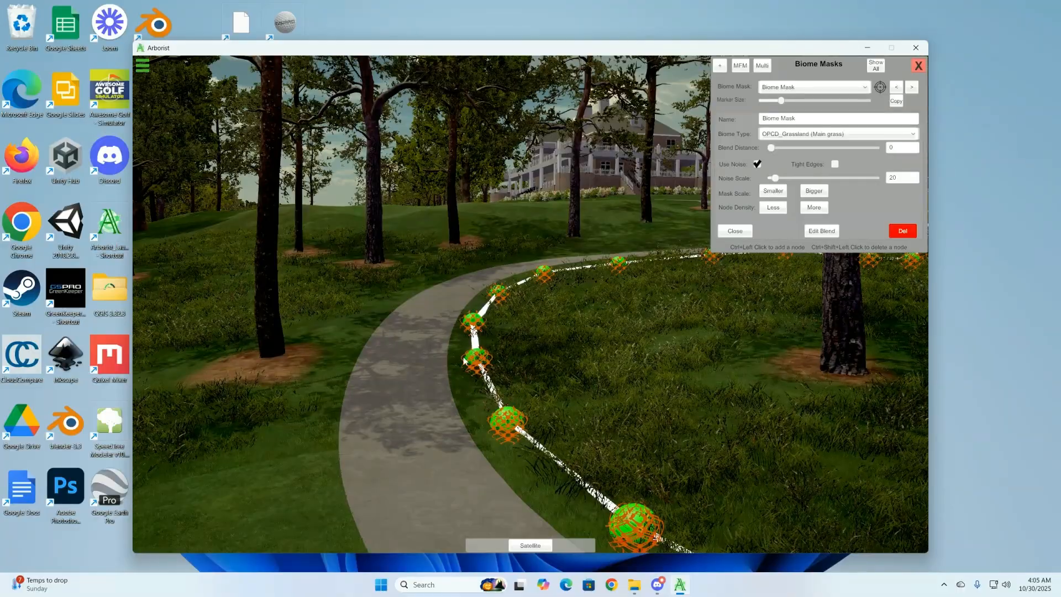
- Open the OPCD_Grassland biome mask under the trees on the outer side of the cart path's bend
{"action": "key", "text": "a"}
{"action": "right_click_drag", "start_coordinate": [518, 353], "coordinate": [553, 328]}
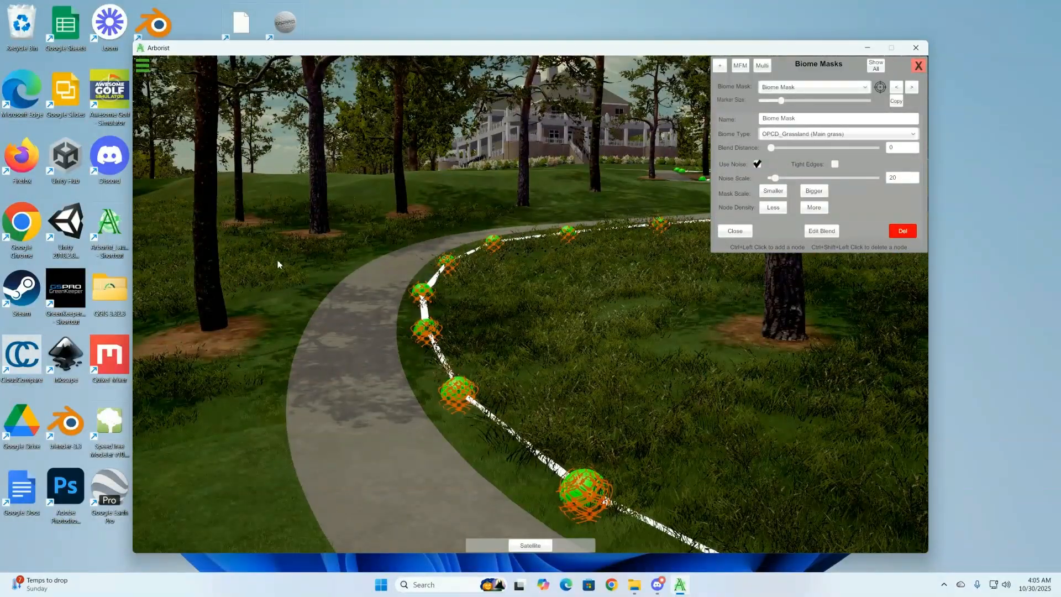
{"action": "right_click", "coordinate": [267, 274]}
{"action": "left_click", "coordinate": [267, 284]}
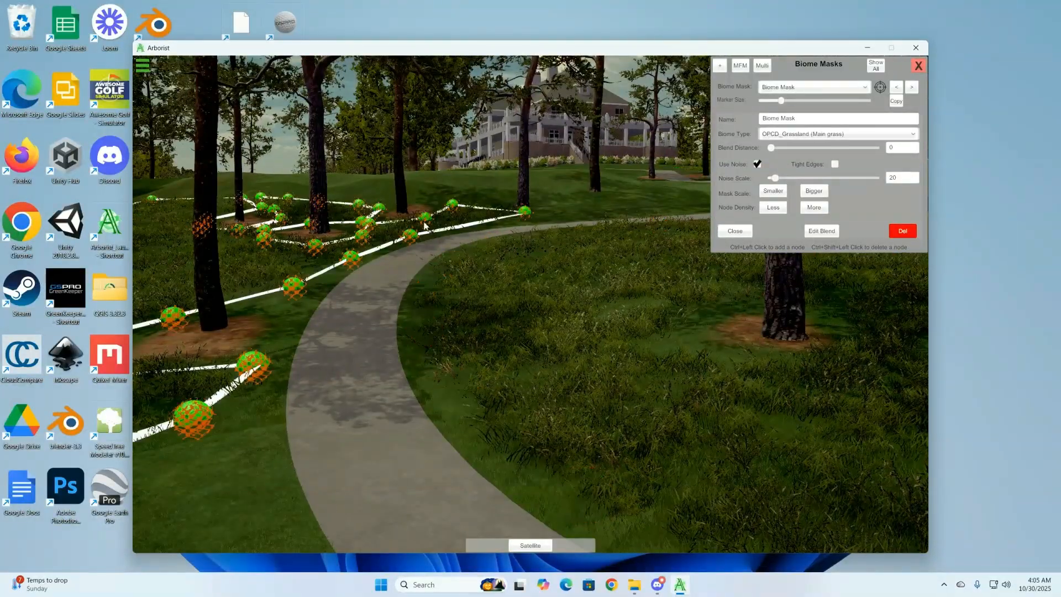
- Reopen the OPCD_Grassland mask inside the bend, move seven of its nodes across the cart path to its outer side, and close the mask
{"action": "right_click_drag", "start_coordinate": [377, 316], "coordinate": [426, 339]}
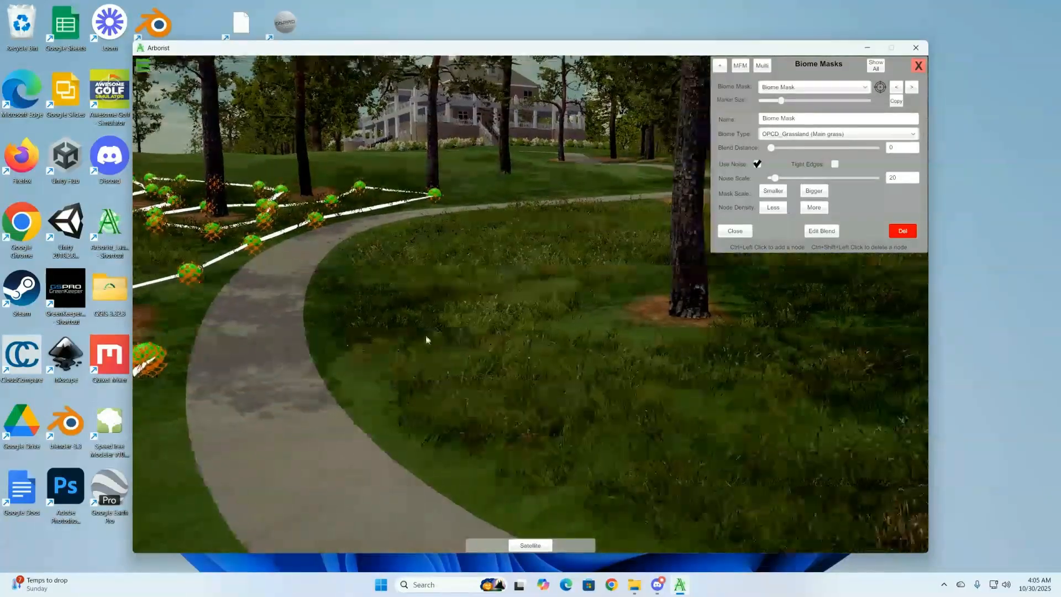
{"action": "right_click", "coordinate": [449, 302]}
{"action": "left_click", "coordinate": [449, 308]}
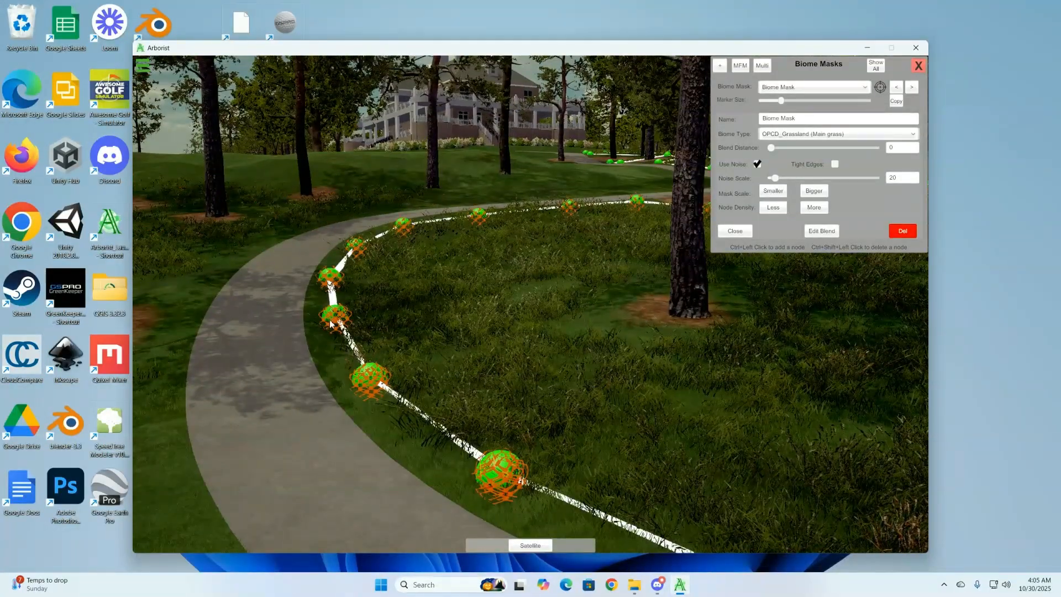
{"action": "left_click_drag", "start_coordinate": [330, 323], "coordinate": [162, 326]}
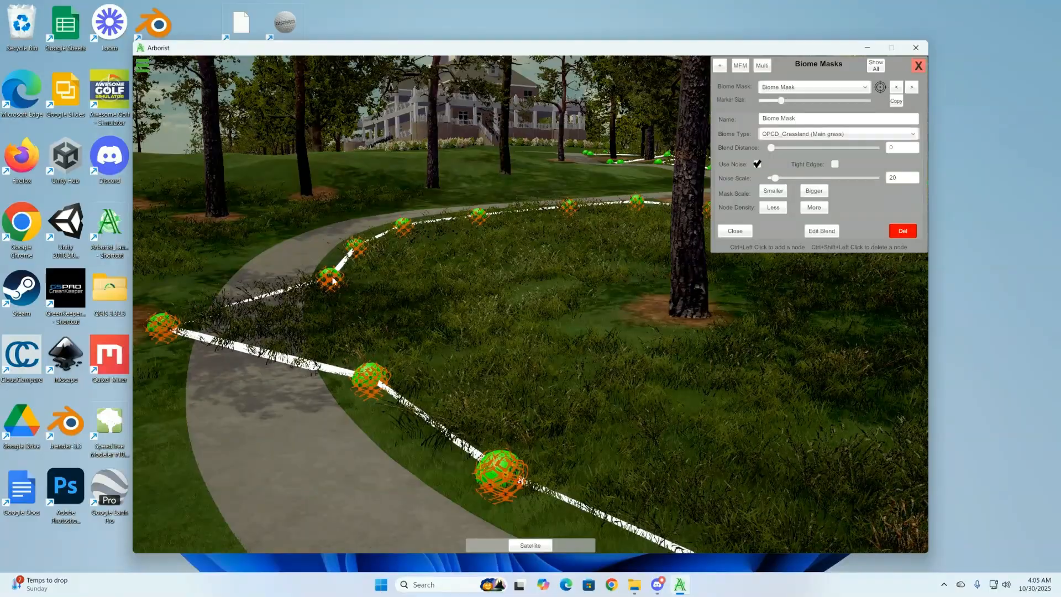
{"action": "left_click_drag", "start_coordinate": [333, 281], "coordinate": [224, 241]}
{"action": "left_click_drag", "start_coordinate": [355, 245], "coordinate": [343, 200]}
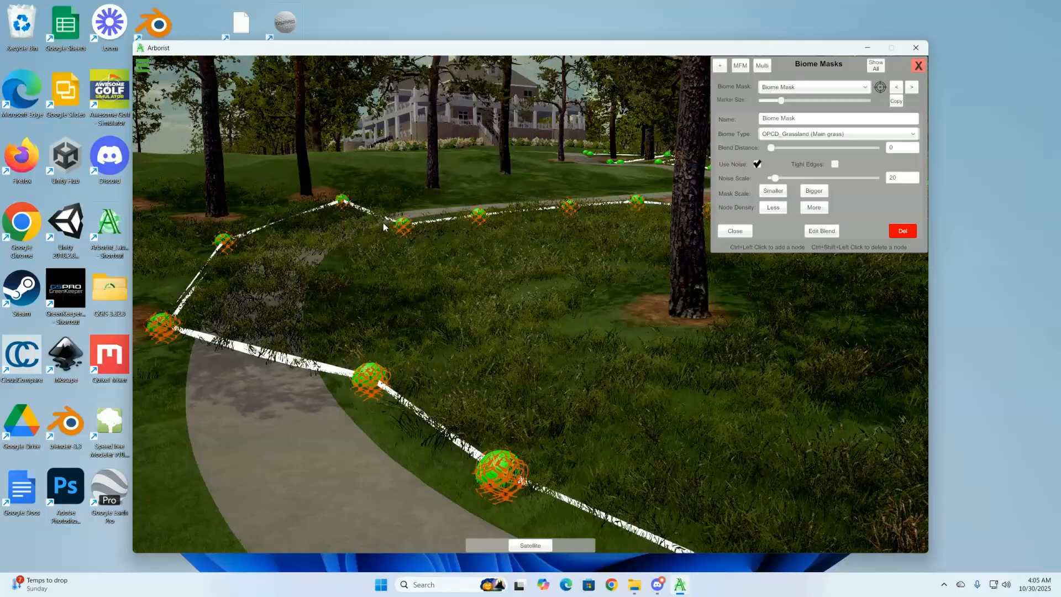
{"action": "left_click_drag", "start_coordinate": [403, 225], "coordinate": [412, 180]}
{"action": "left_click_drag", "start_coordinate": [478, 213], "coordinate": [484, 172]}
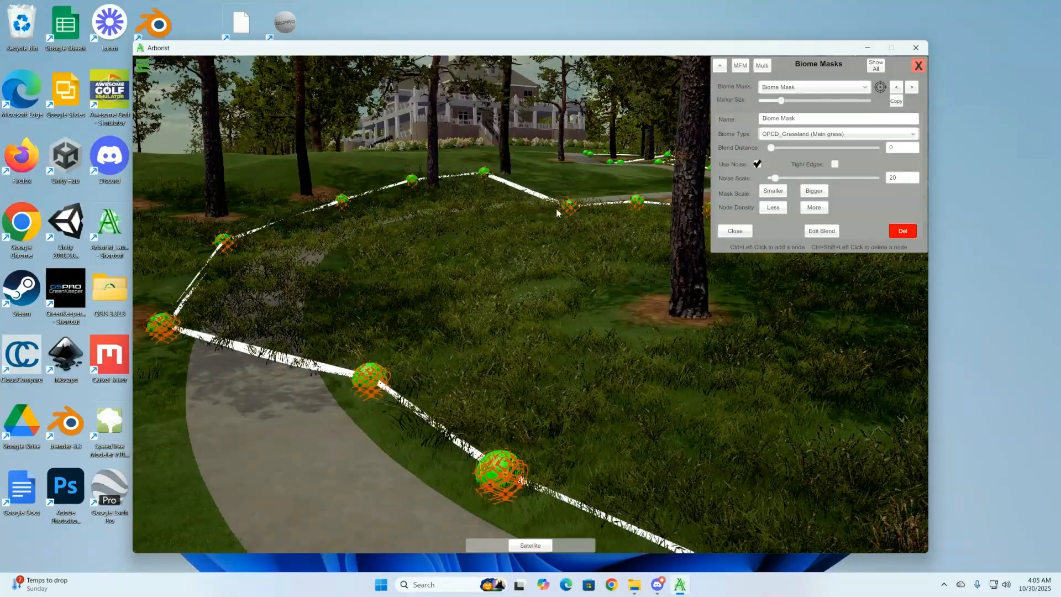
{"action": "left_click_drag", "start_coordinate": [558, 214], "coordinate": [552, 181]}
{"action": "left_click_drag", "start_coordinate": [362, 386], "coordinate": [167, 495]}
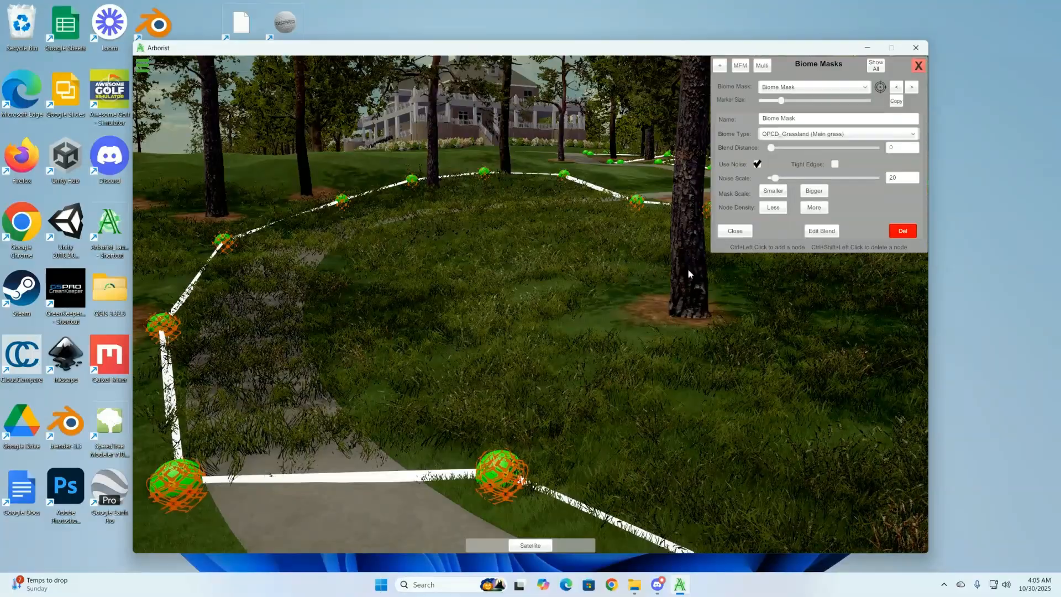
{"action": "left_click", "coordinate": [735, 231]}
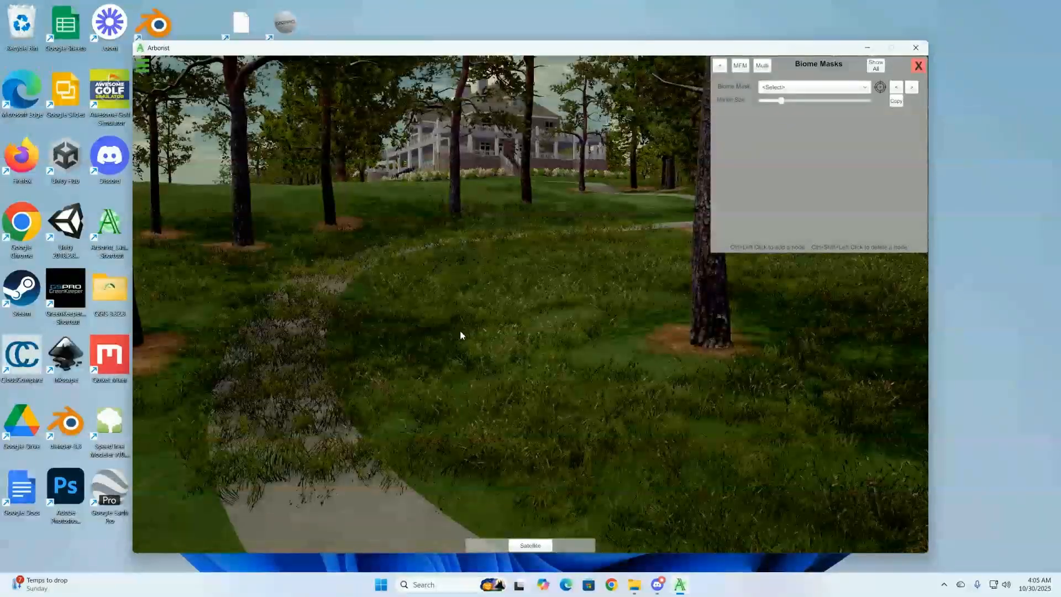
- Create a new vegetation line, placing its first node on the cart path just before the grass-covered stretch
{"action": "right_click_drag", "start_coordinate": [461, 332], "coordinate": [446, 335]}
{"action": "key", "text": "s"}
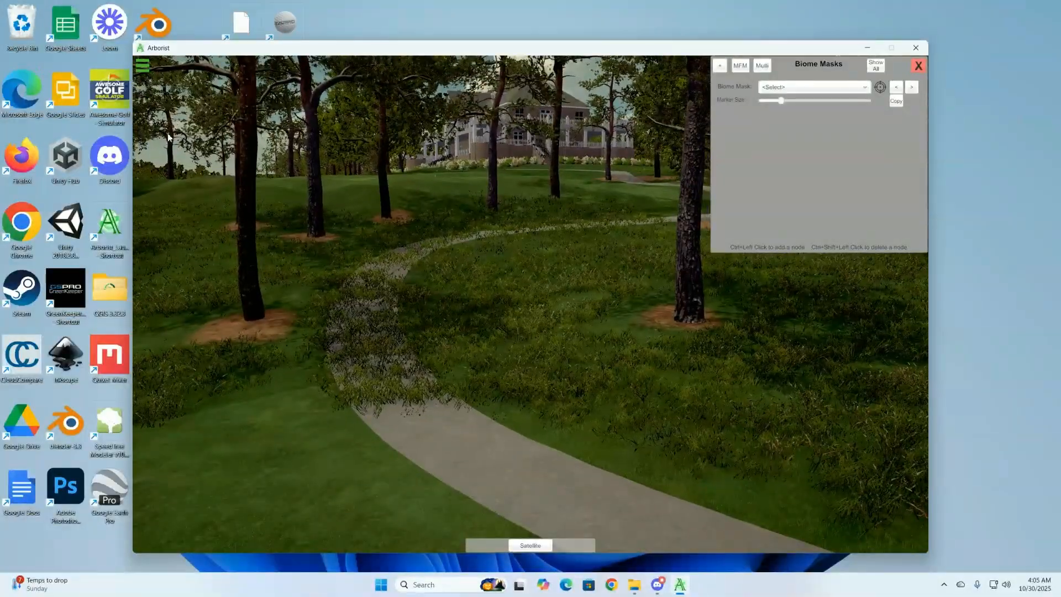
{"action": "left_click", "coordinate": [145, 69]}
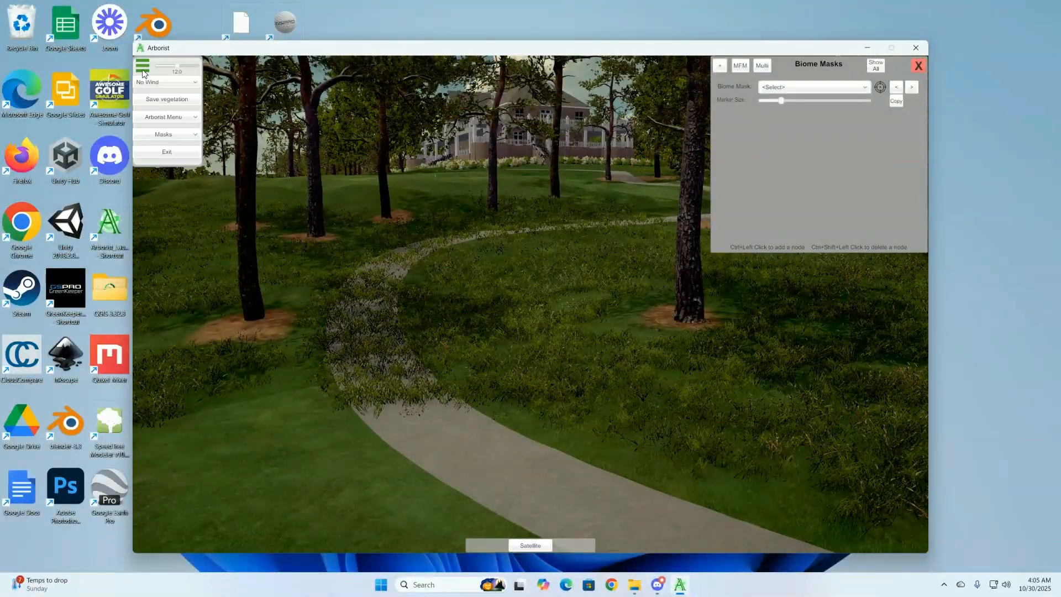
{"action": "left_click", "coordinate": [180, 139]}
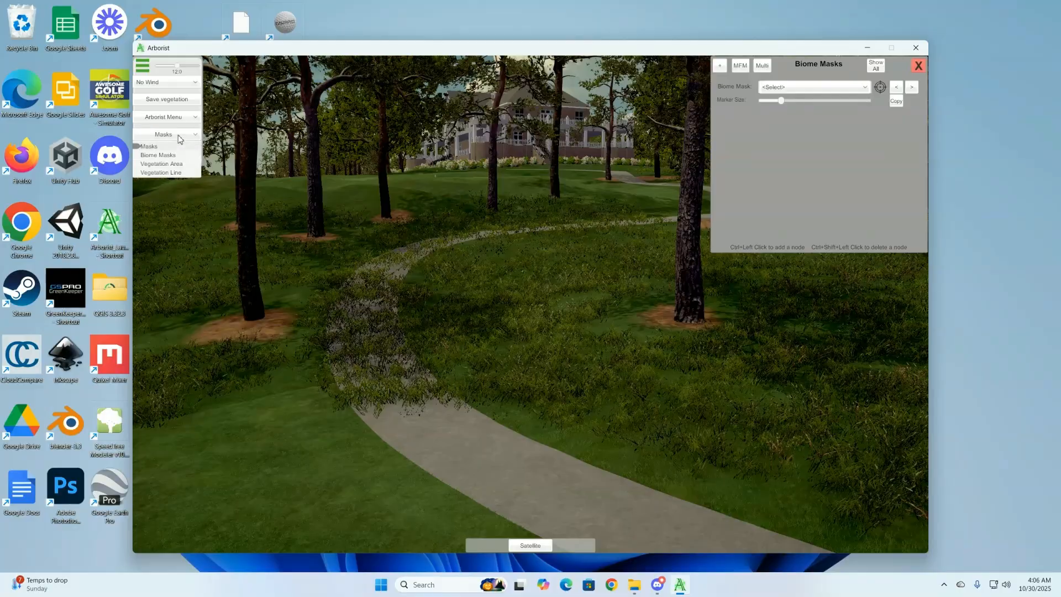
{"action": "left_click", "coordinate": [170, 173]}
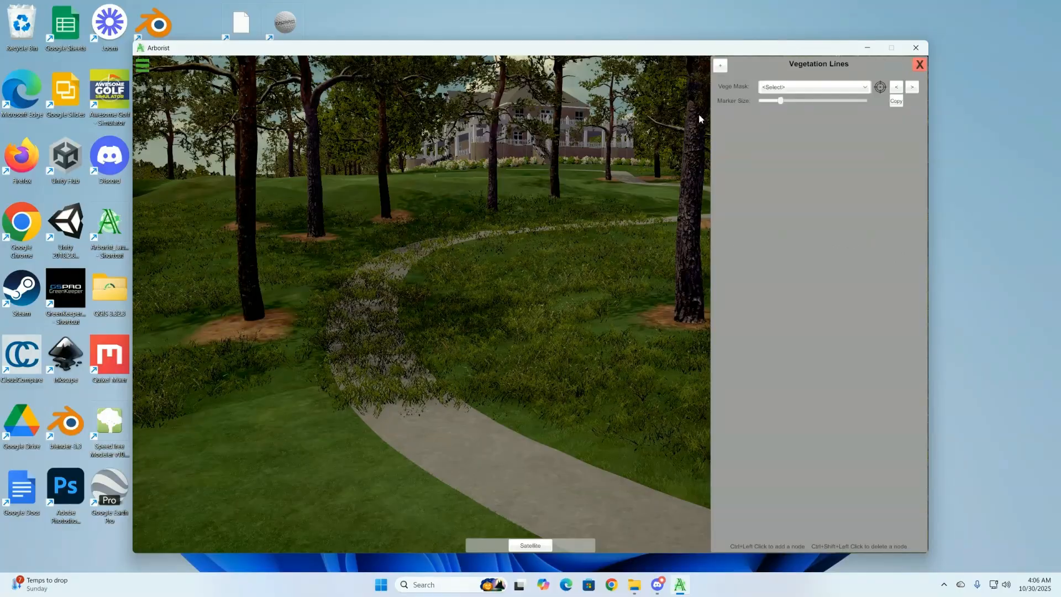
{"action": "left_click", "coordinate": [721, 67]}
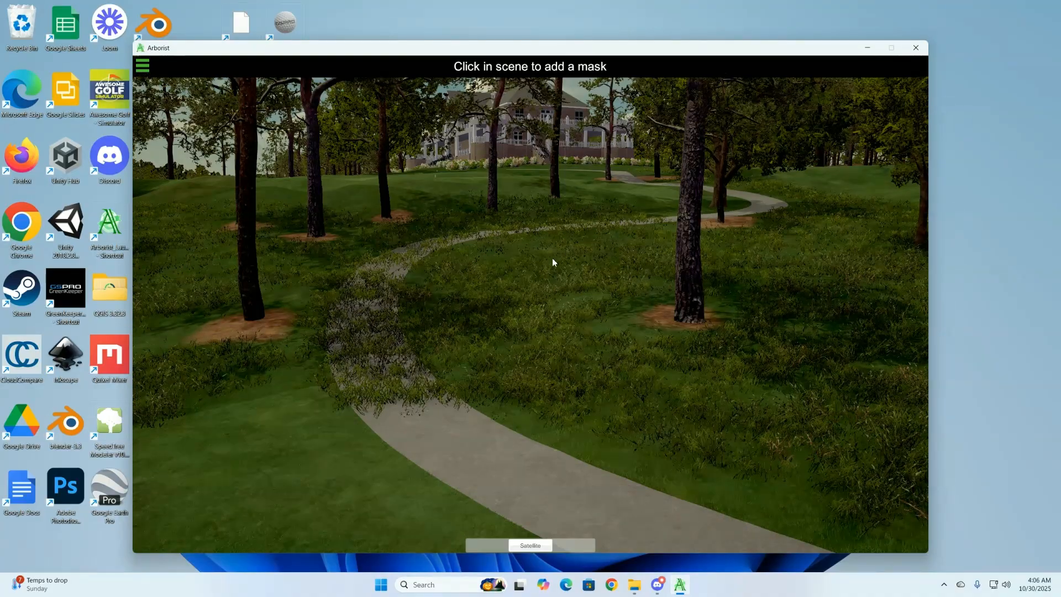
{"action": "right_click_drag", "start_coordinate": [408, 334], "coordinate": [406, 366]}
{"action": "left_click", "coordinate": [429, 375]}
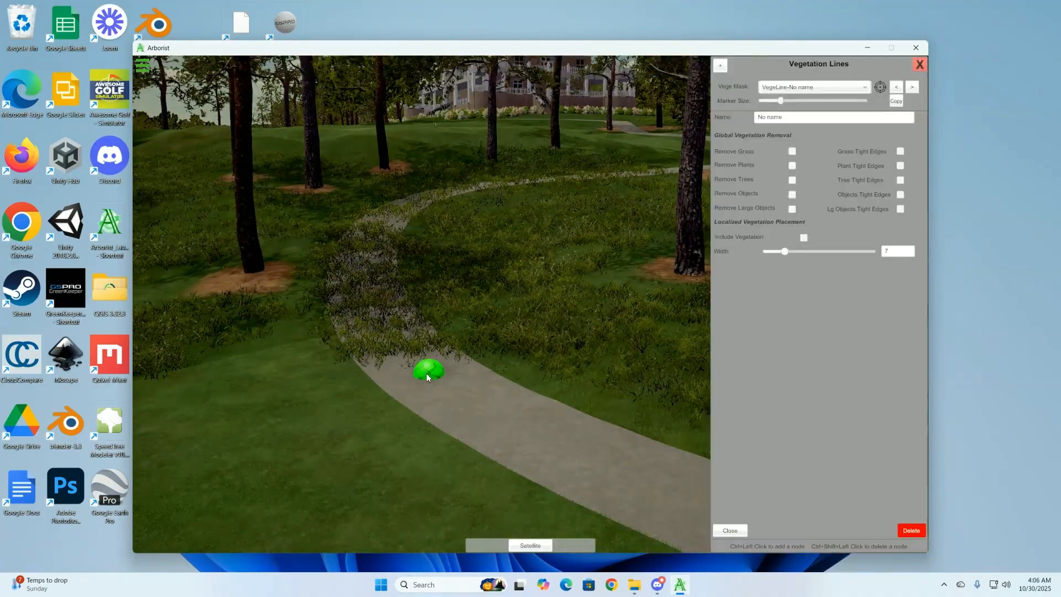
- Extend the vegetation line with nodes along the middle of the cart path, around the bend and through the overgrown stretch
{"action": "left_click", "coordinate": [385, 330], "text": "ctrl"}
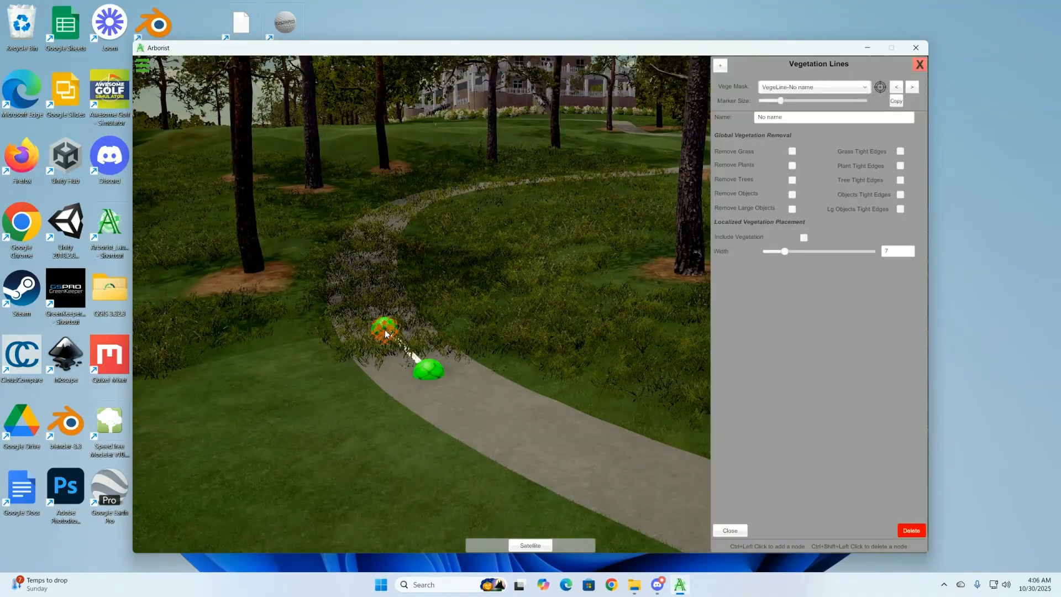
{"action": "left_click", "coordinate": [369, 273], "text": "ctrl"}
{"action": "left_click", "coordinate": [378, 231], "text": "ctrl"}
{"action": "left_click", "coordinate": [397, 213], "text": "ctrl"}
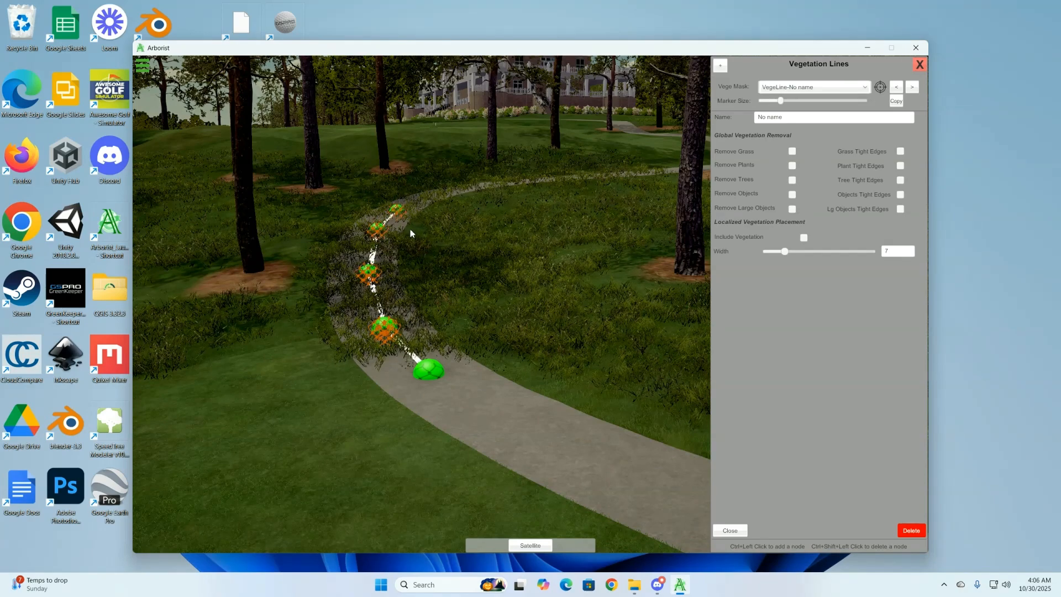
{"action": "right_click_drag", "start_coordinate": [421, 228], "coordinate": [529, 211]}
{"action": "key", "text": "w"}
{"action": "left_click", "coordinate": [434, 355], "text": "ctrl"}
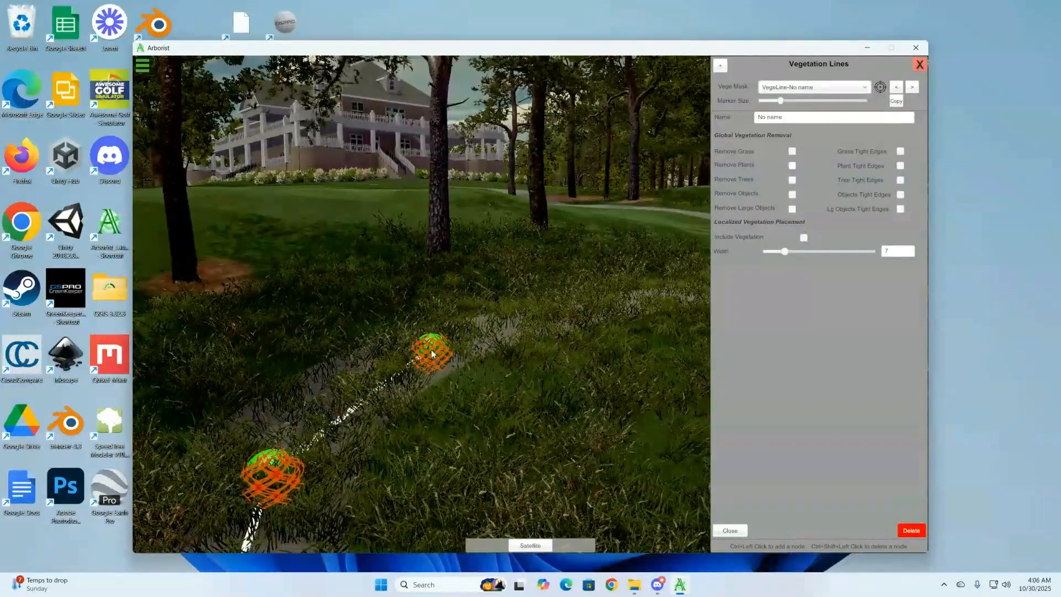
{"action": "right_click_drag", "start_coordinate": [434, 355], "coordinate": [471, 371]}
{"action": "left_click", "coordinate": [460, 321], "text": "ctrl"}
{"action": "left_click", "coordinate": [559, 294], "text": "ctrl"}
{"action": "left_click", "coordinate": [628, 278], "text": "ctrl"}
{"action": "key", "text": "s"}
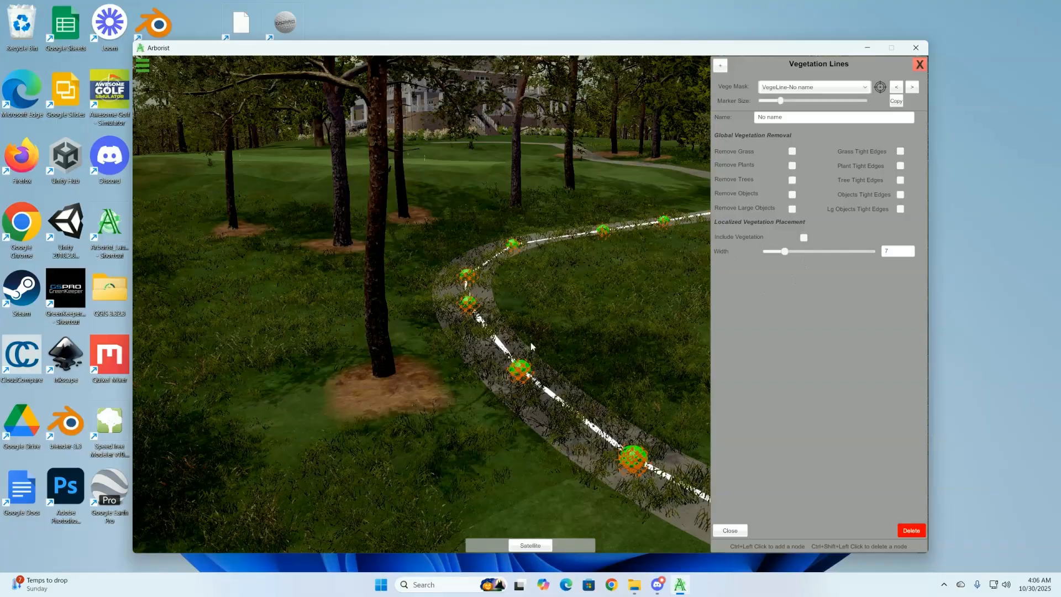
- Enable Remove Grass for the cart path's vegetation line and widen the line to about 8.1
{"action": "left_click", "coordinate": [792, 152]}
{"action": "scroll", "coordinate": [595, 316], "scroll_direction": "down", "scroll_amount": 3}
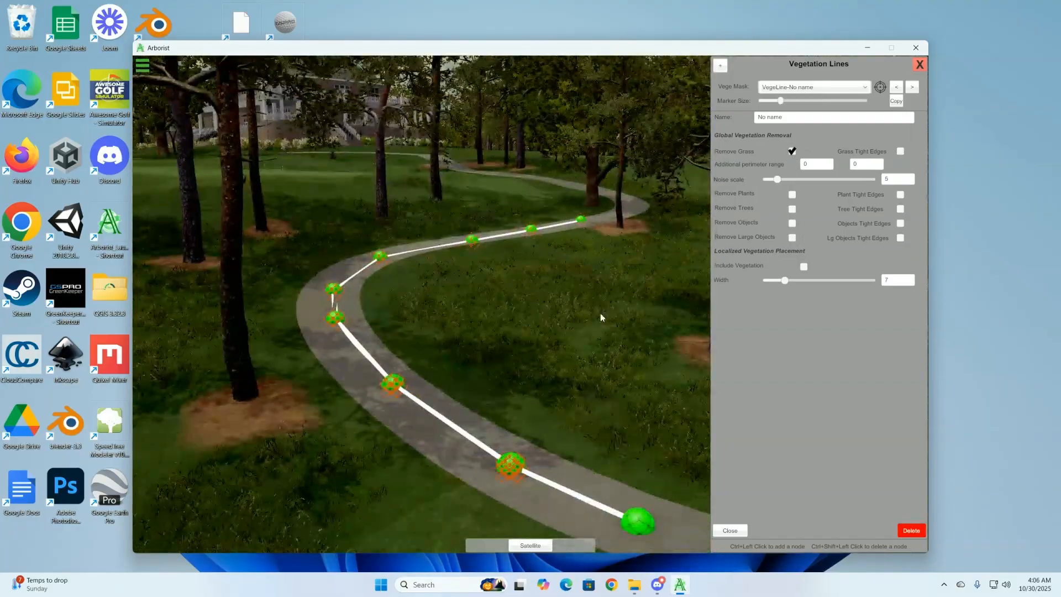
{"action": "mouse_move", "coordinate": [784, 281]}
{"action": "left_mouse_down"}
{"action": "mouse_move", "coordinate": [830, 285]}
{"action": "mouse_move", "coordinate": [767, 283]}
{"action": "mouse_move", "coordinate": [861, 271]}
{"action": "mouse_move", "coordinate": [760, 281]}
{"action": "mouse_move", "coordinate": [789, 282]}
{"action": "left_mouse_up"}
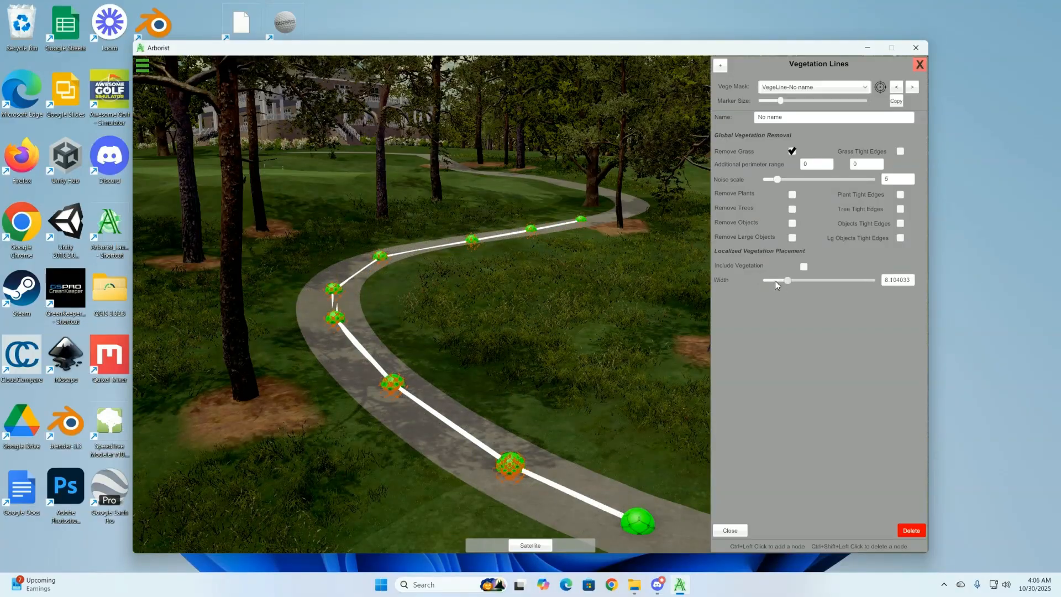
- Delete the vegetation line along the cart path
{"action": "left_click", "coordinate": [911, 530]}
{"action": "mouse_move", "coordinate": [632, 314]}
{"action": "right_mouse_down"}
{"action": "mouse_move", "coordinate": [469, 271]}
{"action": "mouse_move", "coordinate": [503, 320]}
{"action": "mouse_move", "coordinate": [555, 328]}
{"action": "mouse_move", "coordinate": [511, 339]}
{"action": "mouse_move", "coordinate": [512, 329]}
{"action": "mouse_move", "coordinate": [585, 332]}
{"action": "mouse_move", "coordinate": [576, 312]}
{"action": "mouse_move", "coordinate": [619, 314]}
{"action": "right_mouse_up"}
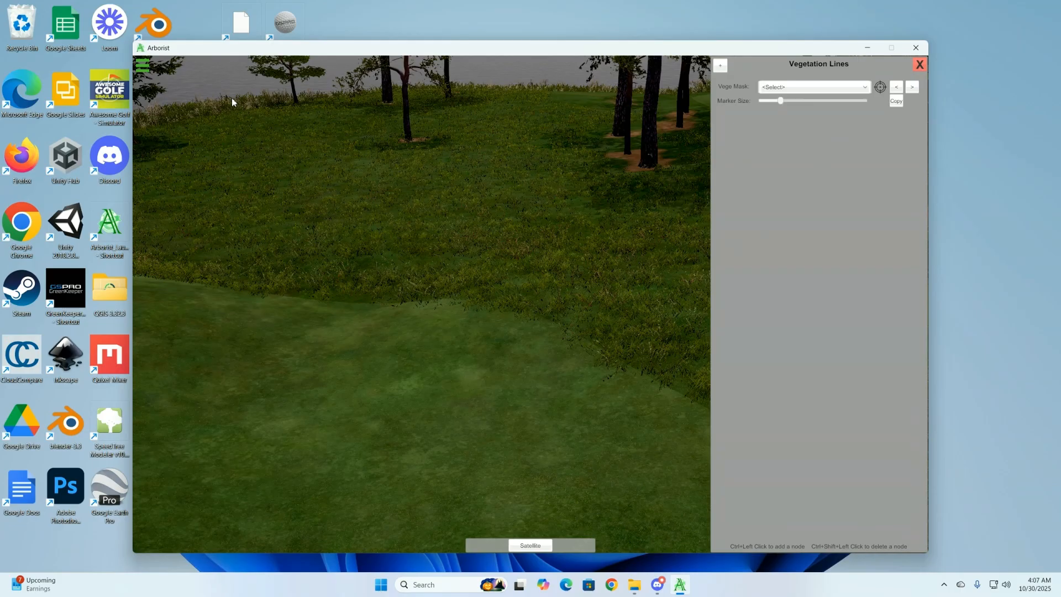
- Create a new vegetation area mask, placing its first node in the grassland near the lone lakeside tree
{"action": "left_click", "coordinate": [143, 66]}
{"action": "left_click", "coordinate": [163, 135]}
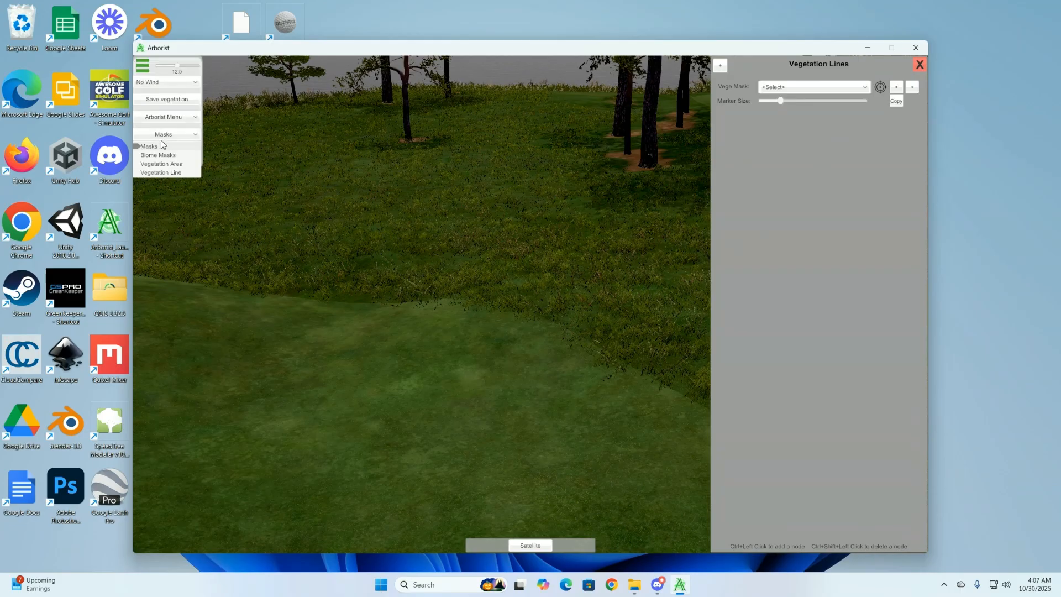
{"action": "left_click", "coordinate": [162, 164]}
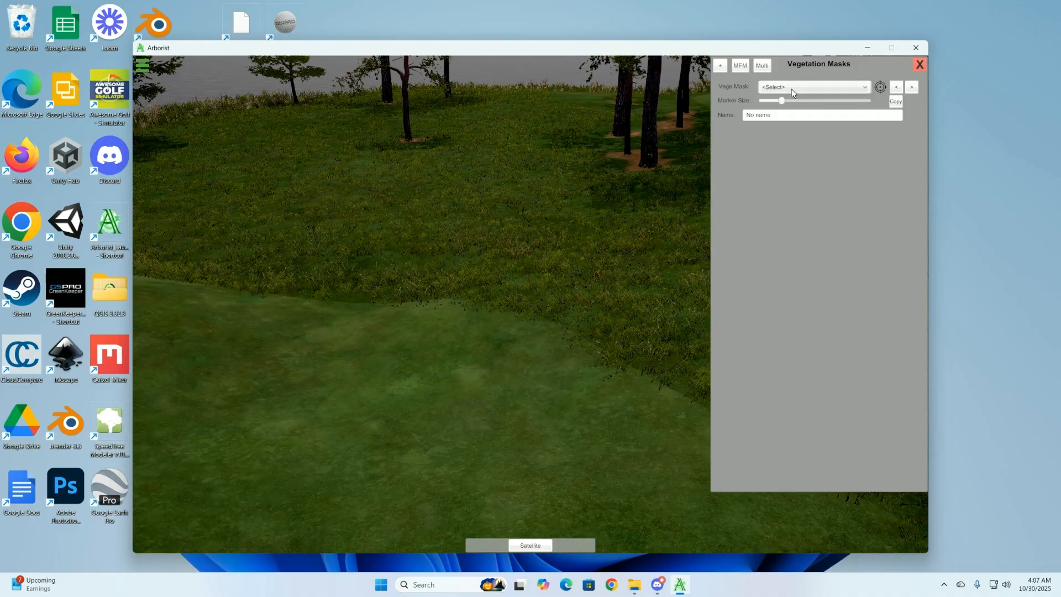
{"action": "left_click", "coordinate": [722, 66]}
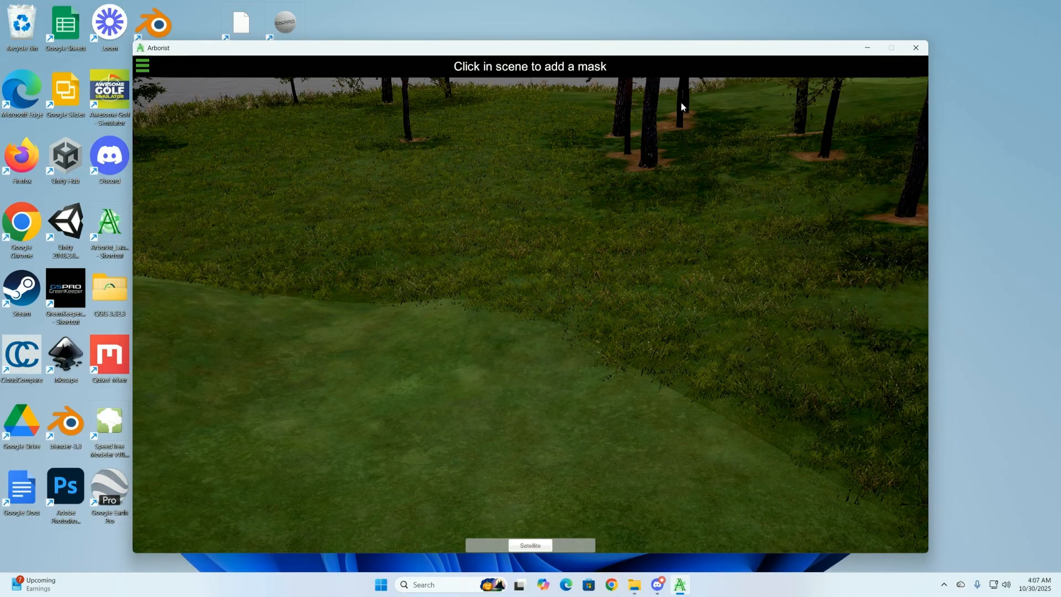
{"action": "left_click", "coordinate": [385, 234]}
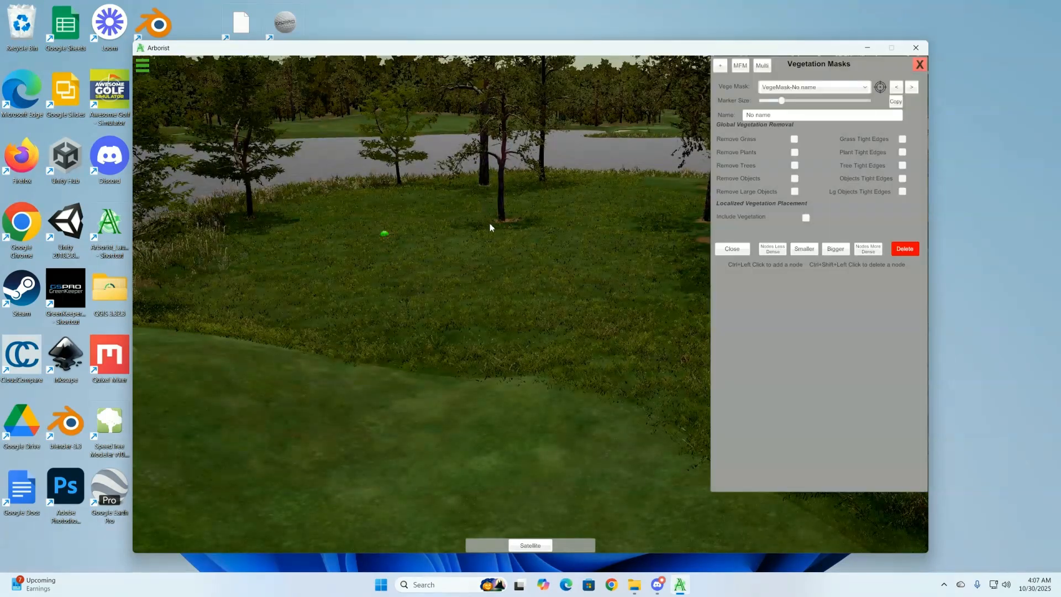
- Add seven more nodes to outline a closed vegetation mask over the grass in front of the lone lakeside tree
{"action": "left_click", "coordinate": [542, 214], "text": "ctrl"}
{"action": "left_click", "coordinate": [648, 247], "text": "ctrl"}
{"action": "left_click", "coordinate": [628, 300], "text": "ctrl"}
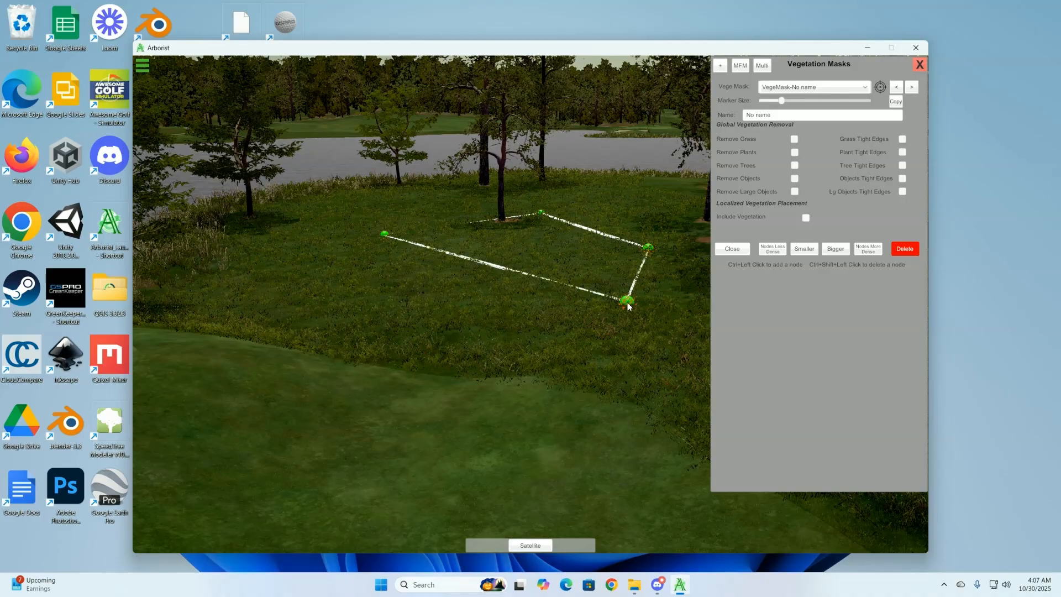
{"action": "left_click", "coordinate": [403, 292], "text": "ctrl"}
{"action": "left_click", "coordinate": [335, 259], "text": "ctrl"}
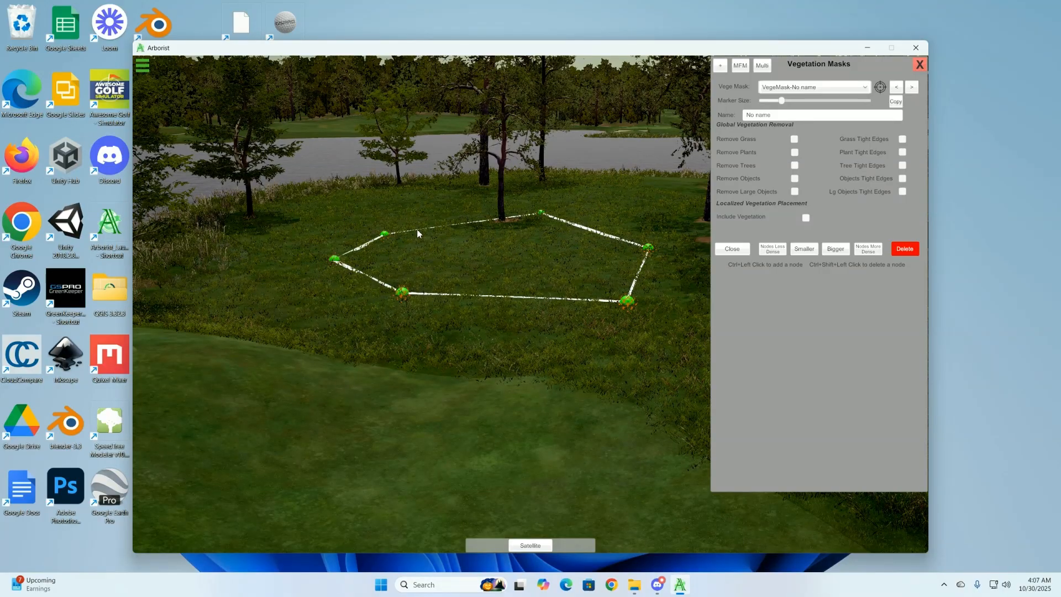
{"action": "left_click", "coordinate": [437, 210], "text": "ctrl"}
{"action": "left_click", "coordinate": [639, 208], "text": "ctrl"}
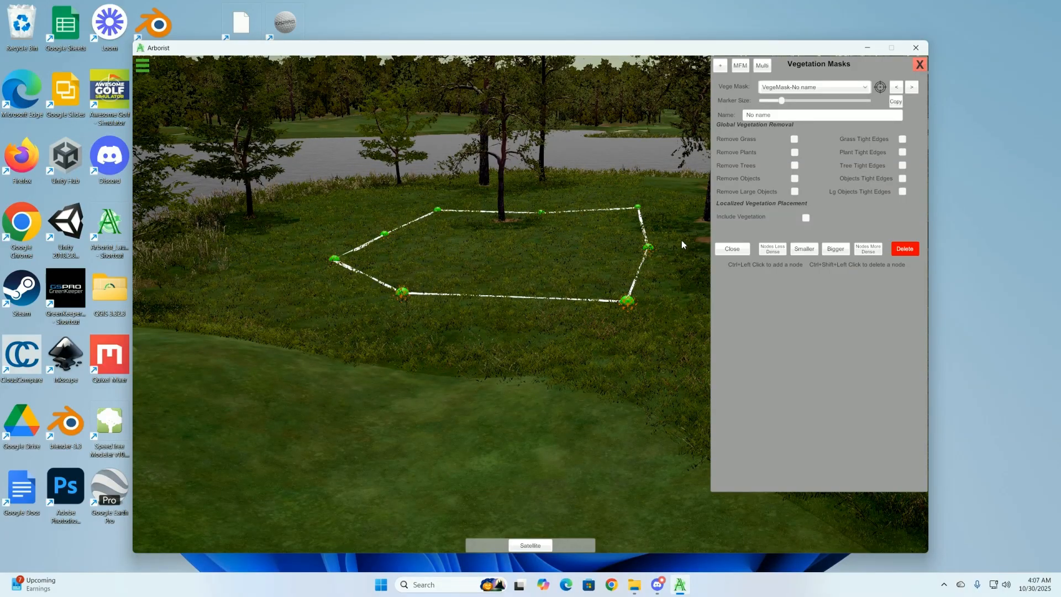
- Enable Remove Grass for the vegetation mask, switching it off and on again to compare the ground with and without grass
{"action": "right_click_drag", "start_coordinate": [552, 315], "coordinate": [562, 296]}
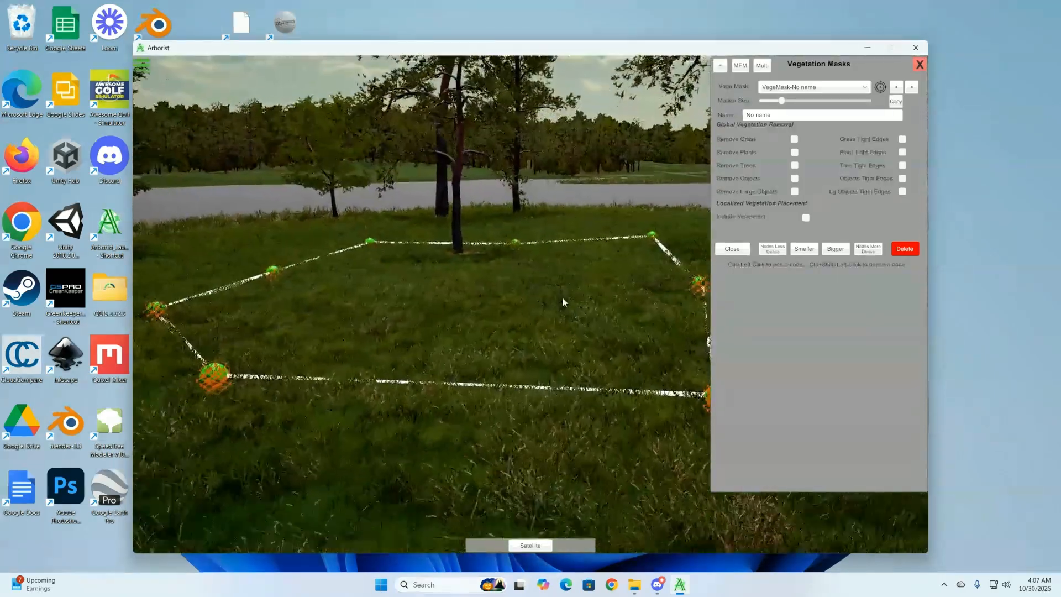
{"action": "left_click", "coordinate": [794, 140]}
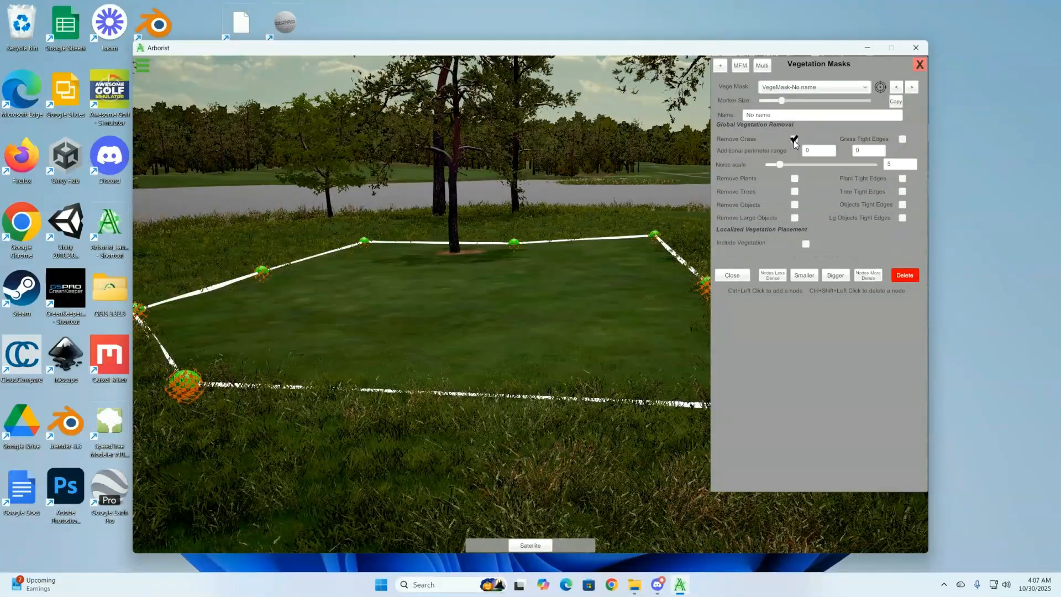
{"action": "left_click", "coordinate": [793, 139]}
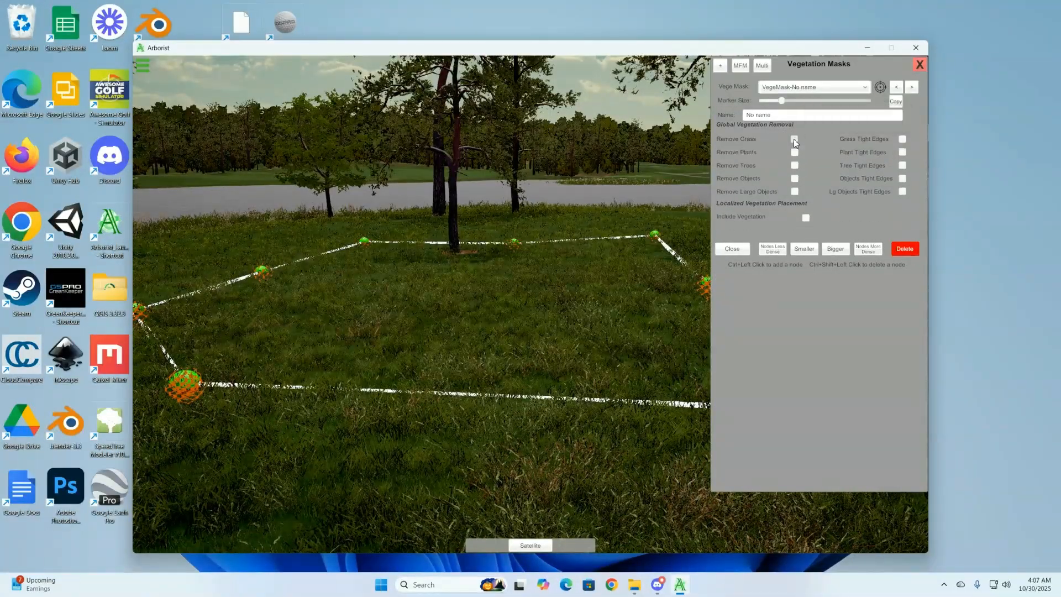
{"action": "left_click", "coordinate": [795, 139]}
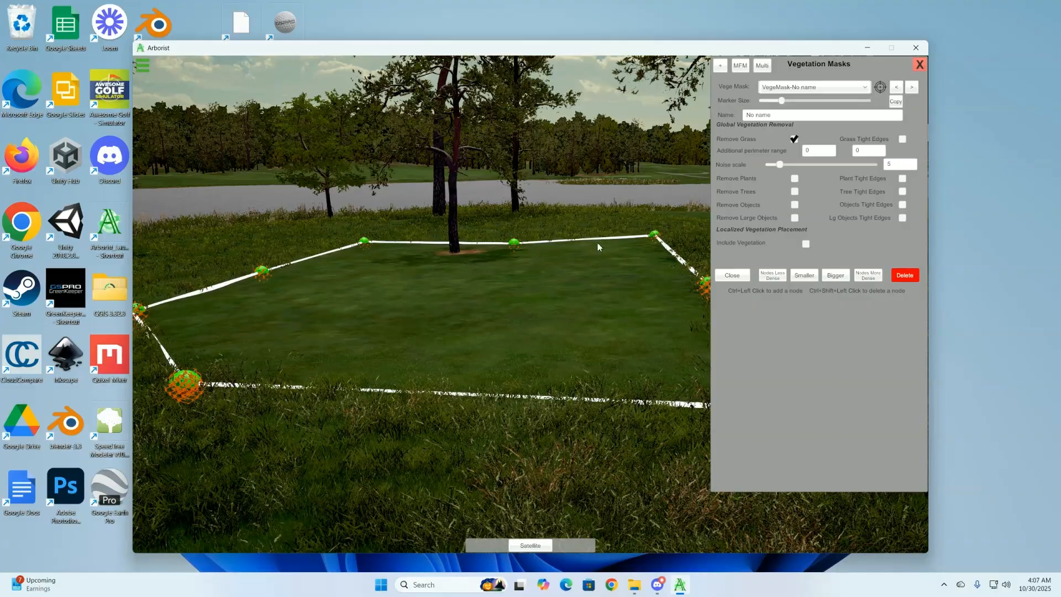
- Open the vegetation package of the OPCD_Grassland biome from the grass just outside the mask
{"action": "right_click", "coordinate": [223, 252]}
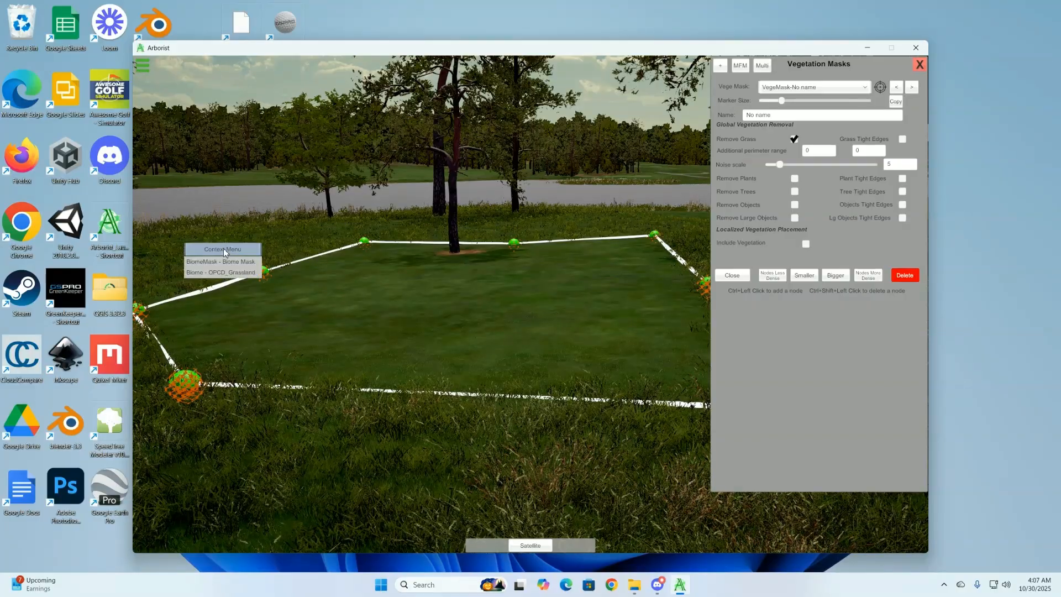
{"action": "left_click", "coordinate": [234, 277]}
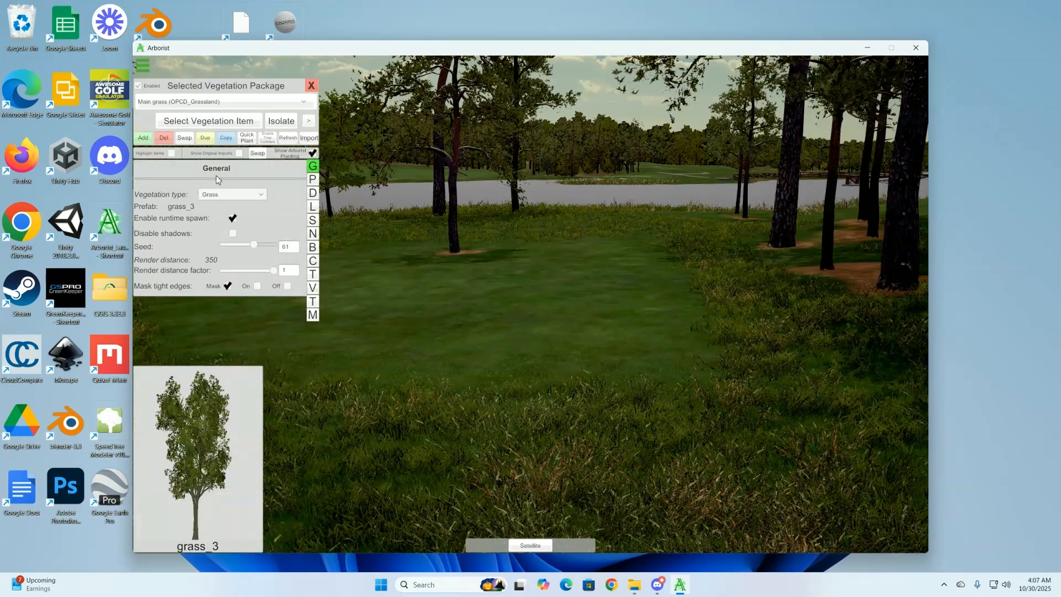
- Switch the vegetation package to billboards (OPCD_ScrubForest) and back to Main grass (OPCD_Grassland)
{"action": "left_click", "coordinate": [251, 102]}
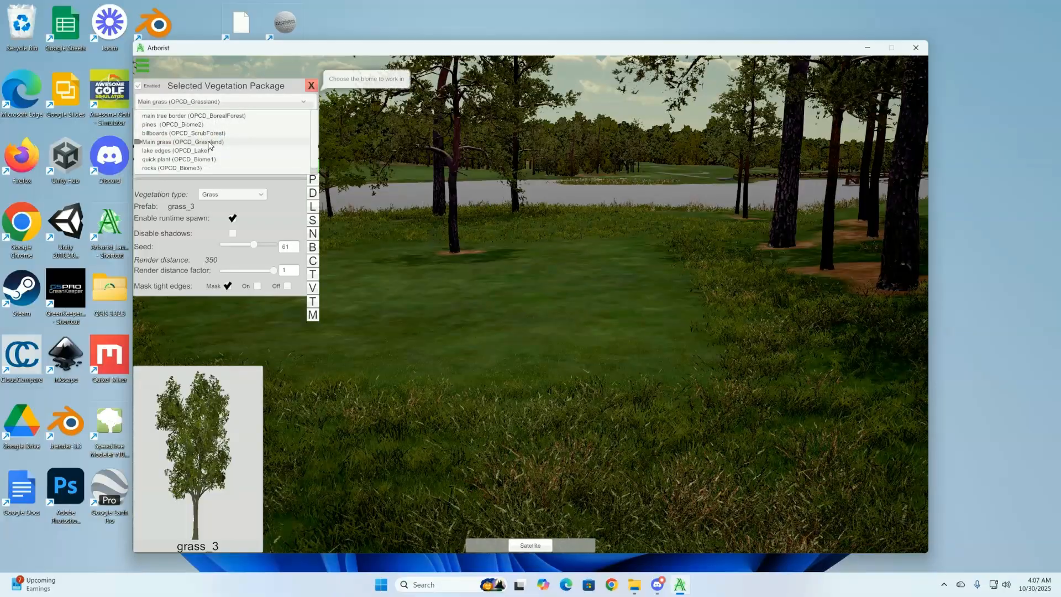
{"action": "left_click", "coordinate": [210, 134]}
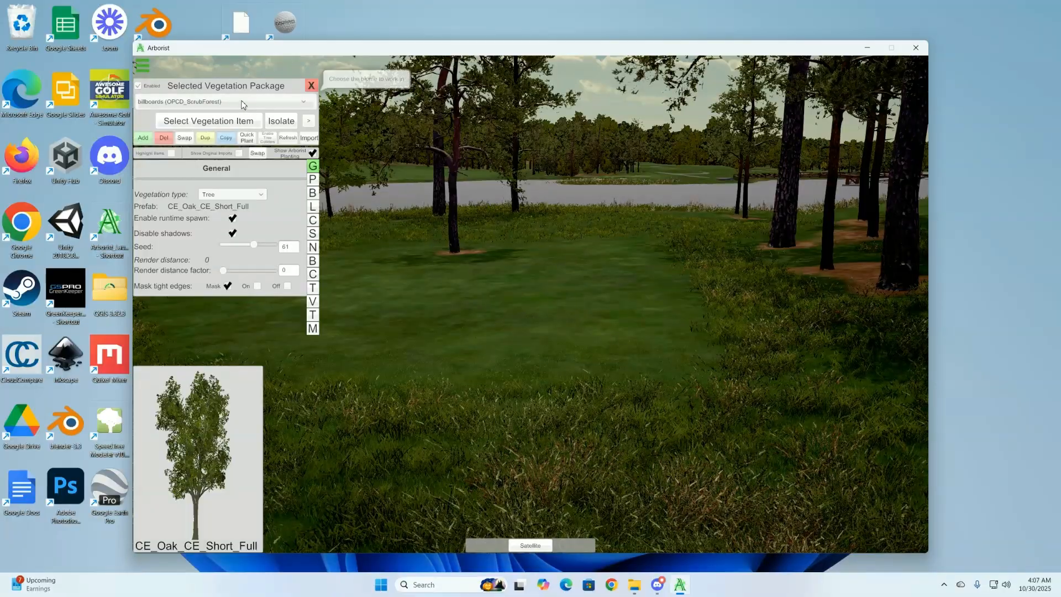
{"action": "left_click", "coordinate": [242, 104]}
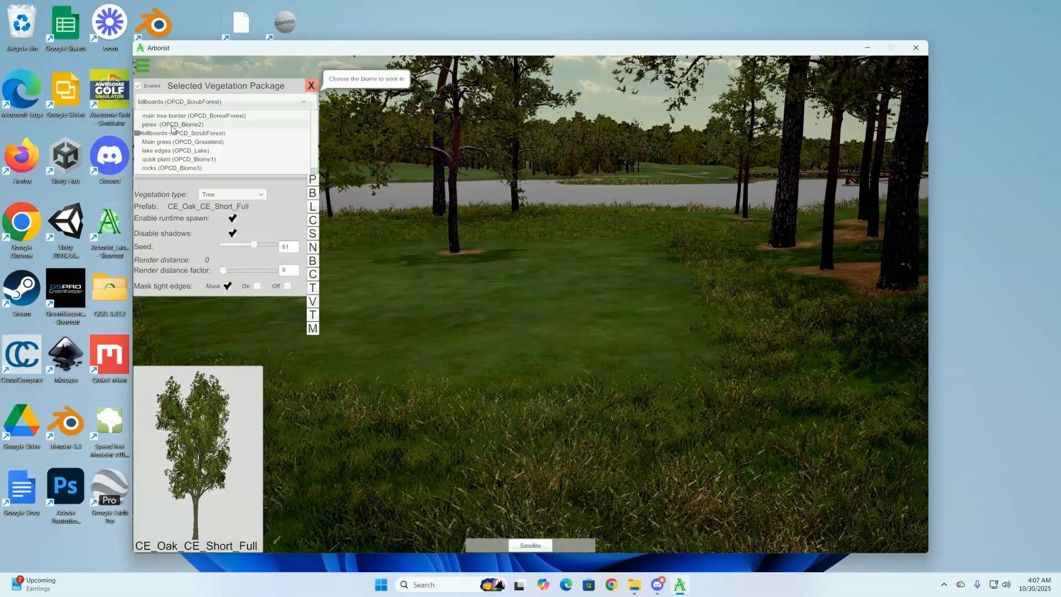
{"action": "left_click", "coordinate": [163, 143]}
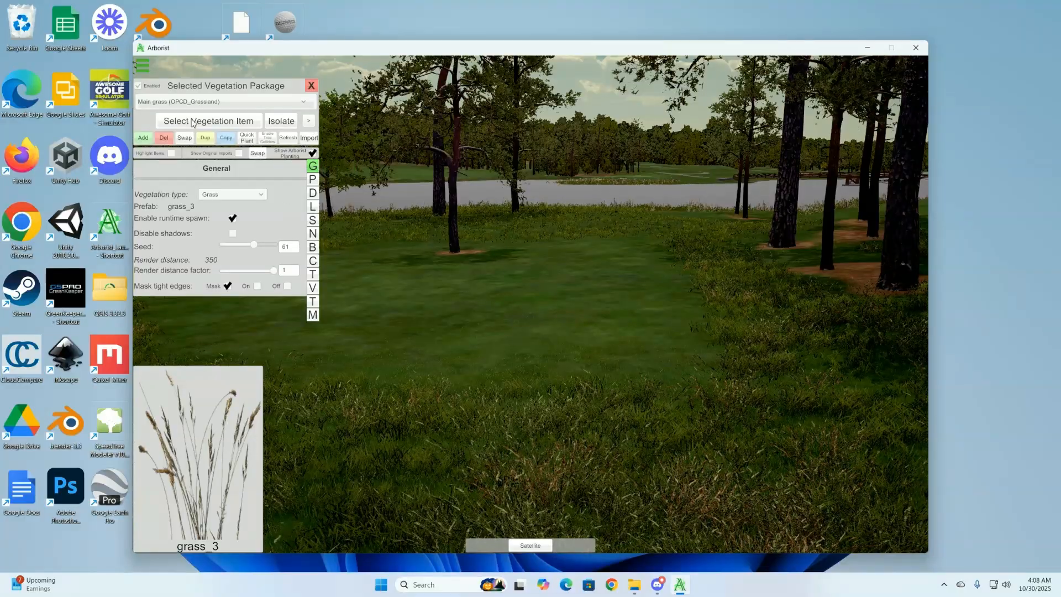
- Step through the Main grass items to MountainEnv_grass_03_A_1 and check its vegetation mask rules, closing the package when done
{"action": "left_click", "coordinate": [309, 121]}
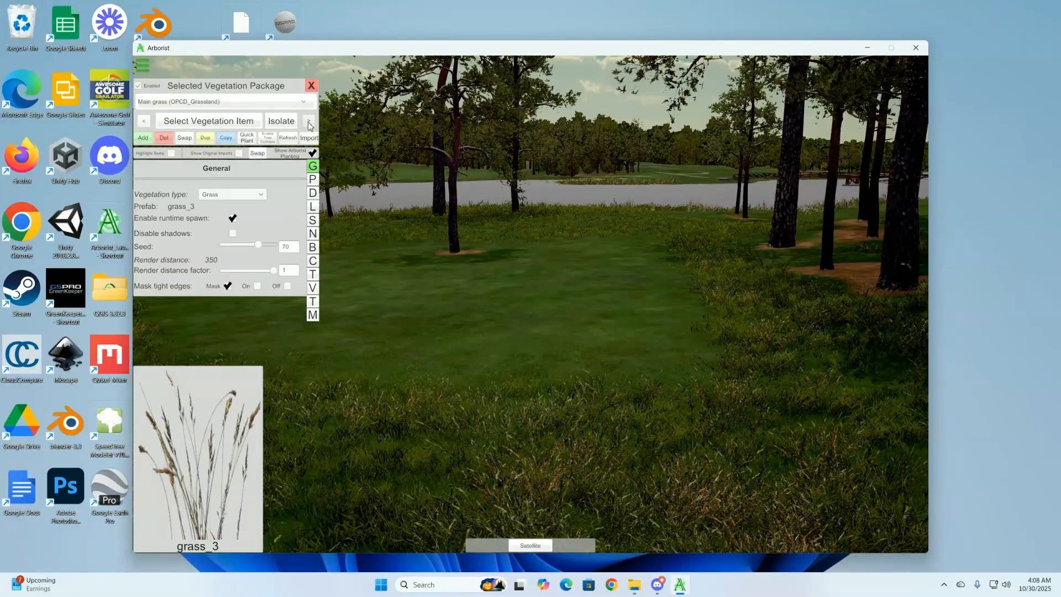
{"action": "left_click", "coordinate": [308, 122]}
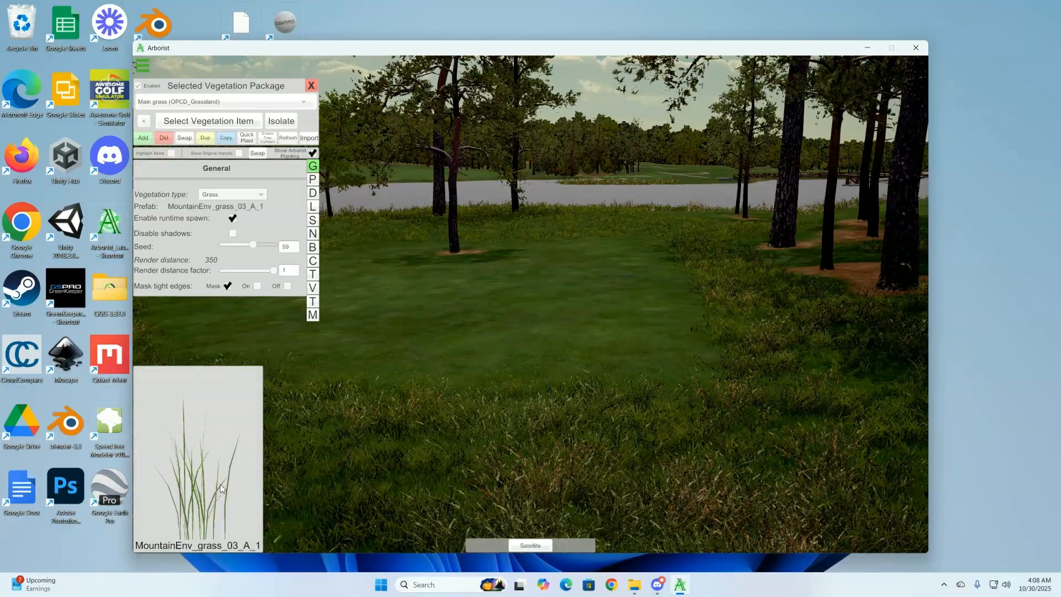
{"action": "left_click", "coordinate": [312, 288]}
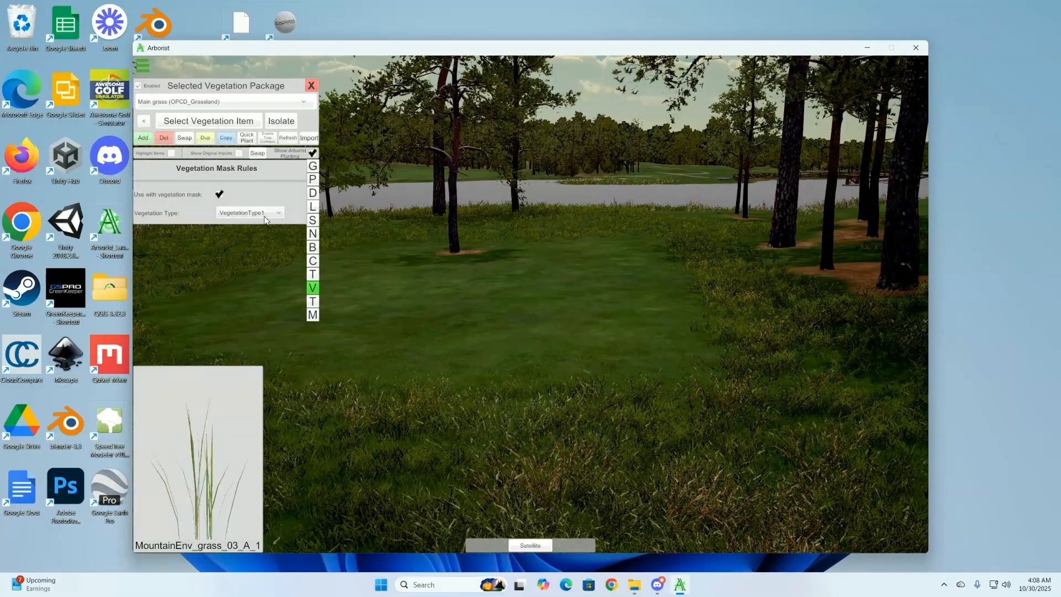
{"action": "left_click", "coordinate": [311, 86]}
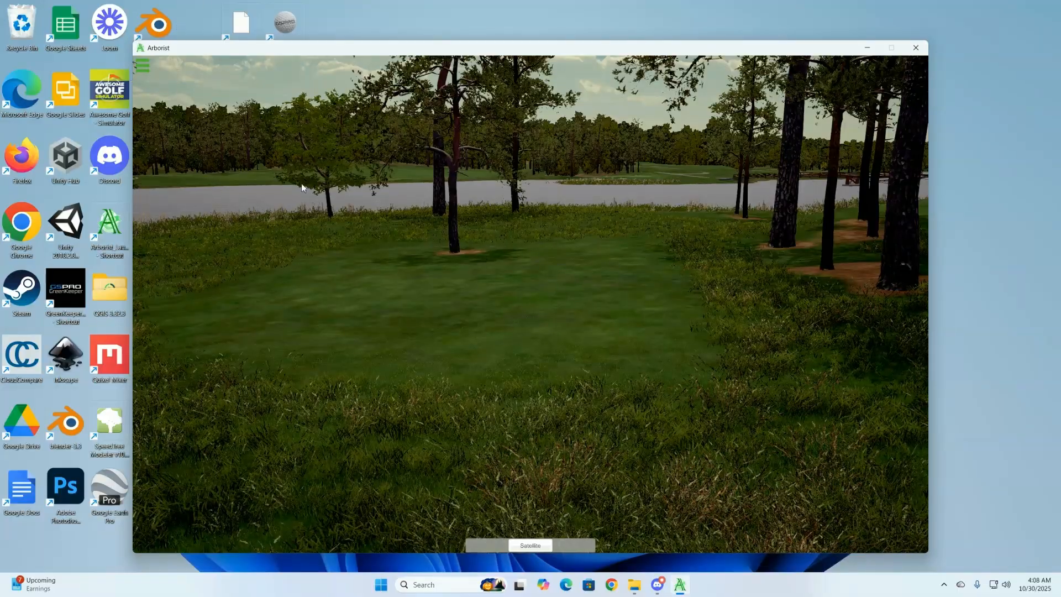
- Reopen the vegetation mask in front of the lakeside tree, enable Include Vegetation with Remove Grass kept on, and add a VegetationType1 item
{"action": "right_click", "coordinate": [517, 279]}
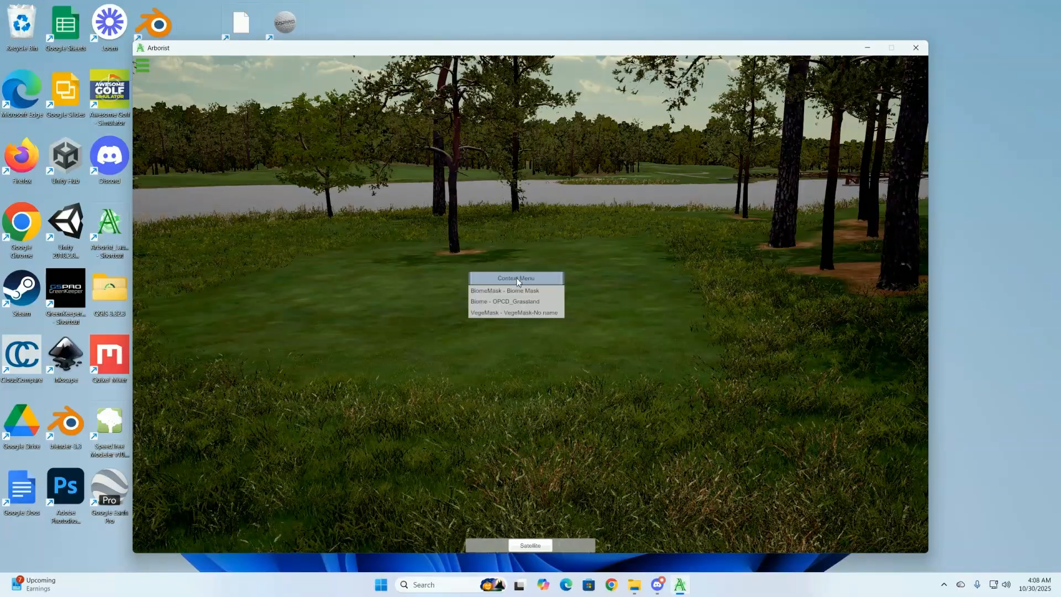
{"action": "left_click", "coordinate": [519, 313]}
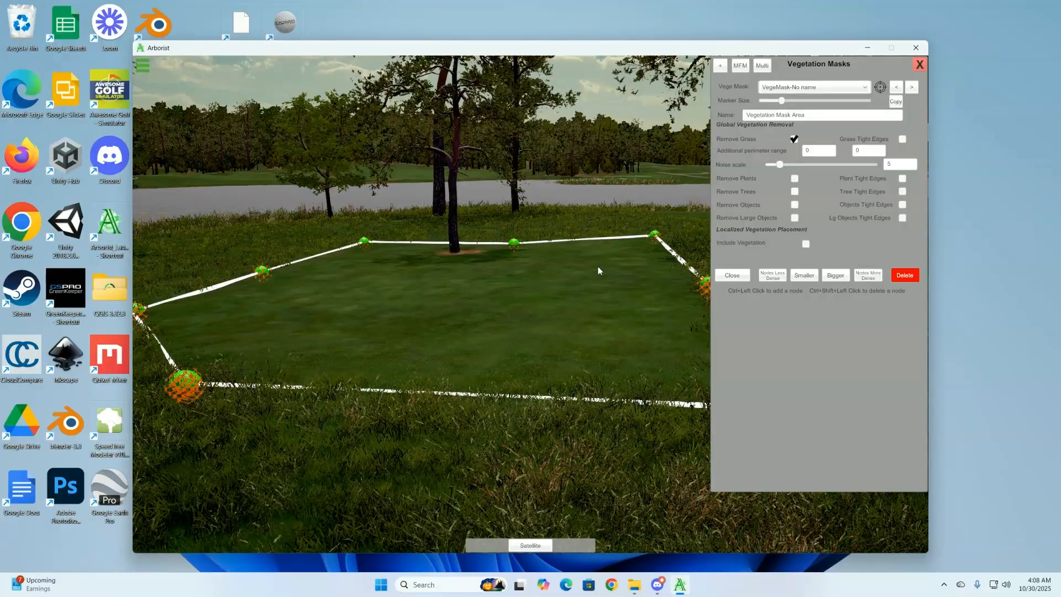
{"action": "left_click", "coordinate": [794, 140]}
{"action": "left_click", "coordinate": [795, 139]}
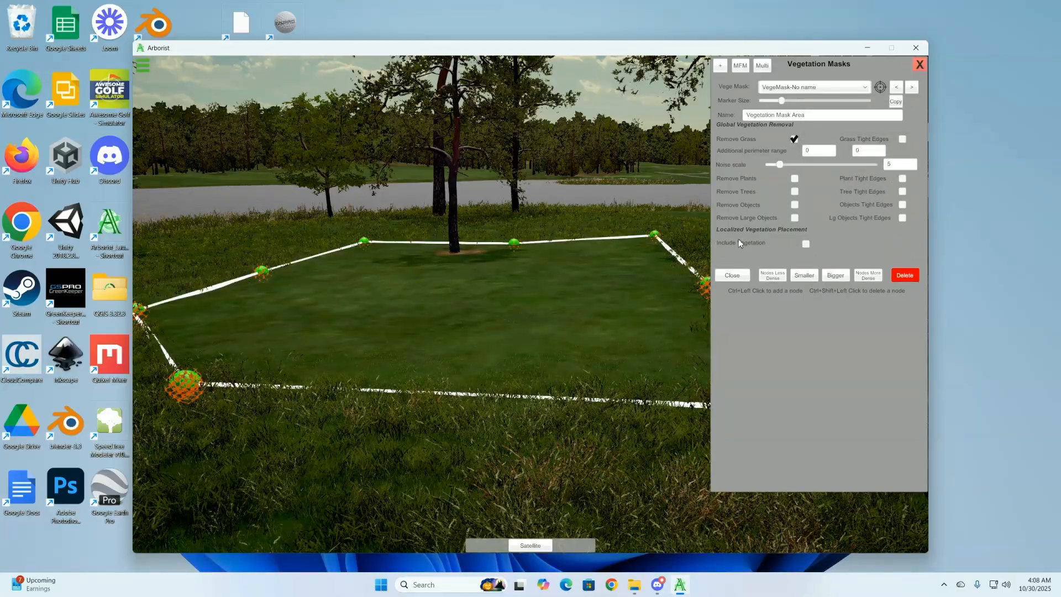
{"action": "left_click", "coordinate": [805, 244]}
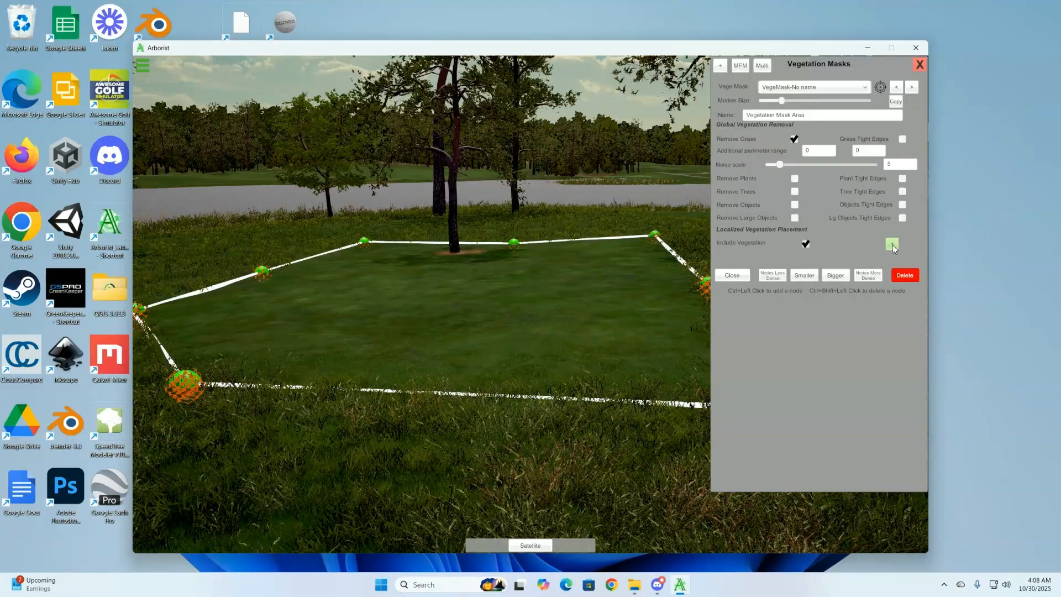
{"action": "left_click", "coordinate": [896, 247]}
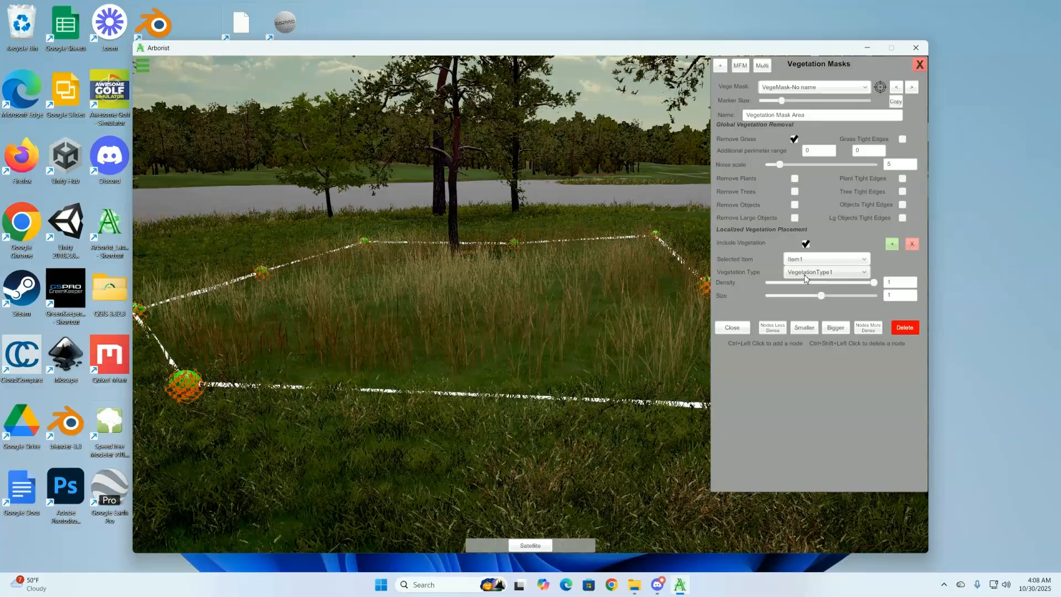
- Set Item1 of the mask's included vegetation to VegetationType2 and add a second vegetation item
{"action": "left_click", "coordinate": [865, 274]}
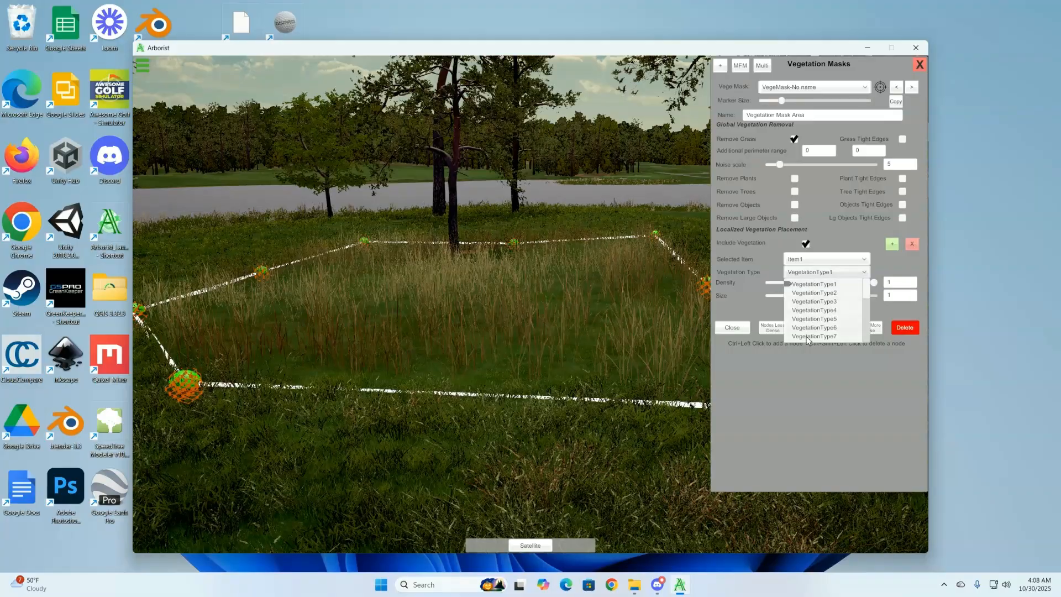
{"action": "left_click", "coordinate": [817, 293]}
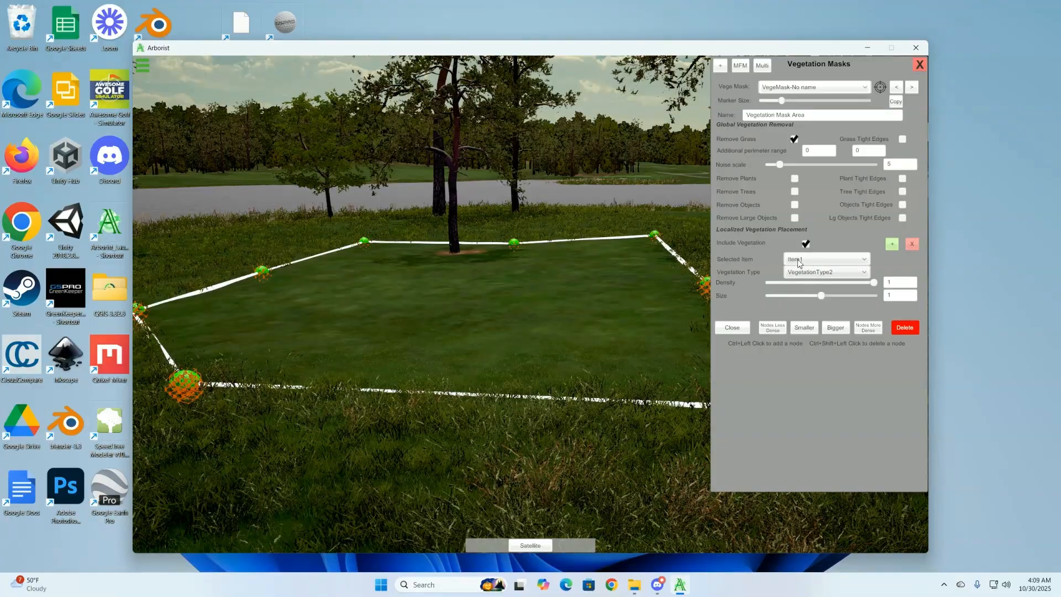
{"action": "left_click", "coordinate": [893, 244]}
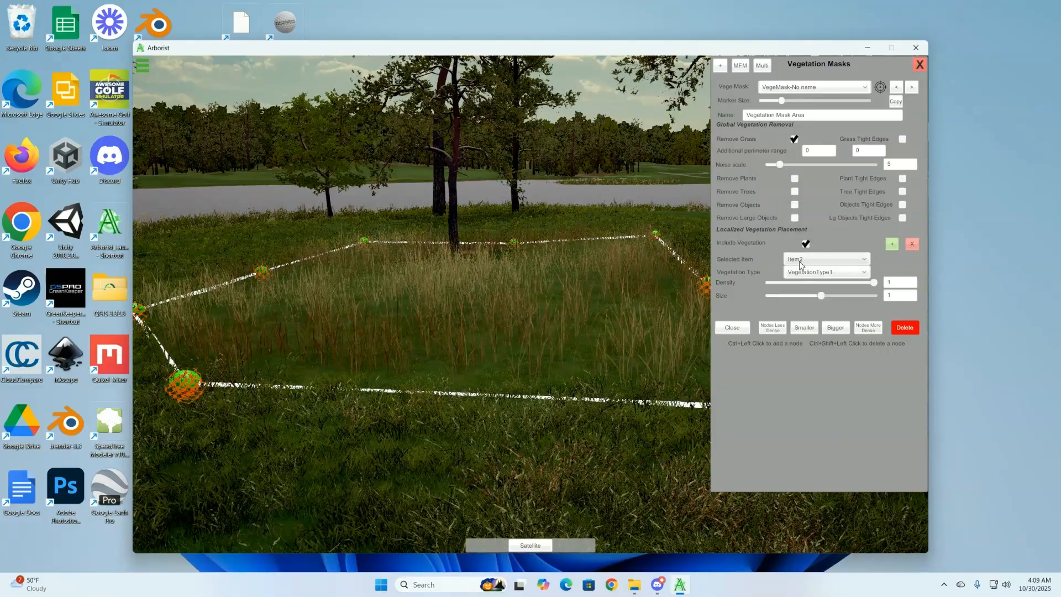
- Switch back and forth between Item1 and Item2 of the included vegetation, ending on Item2
{"action": "left_click", "coordinate": [865, 259]}
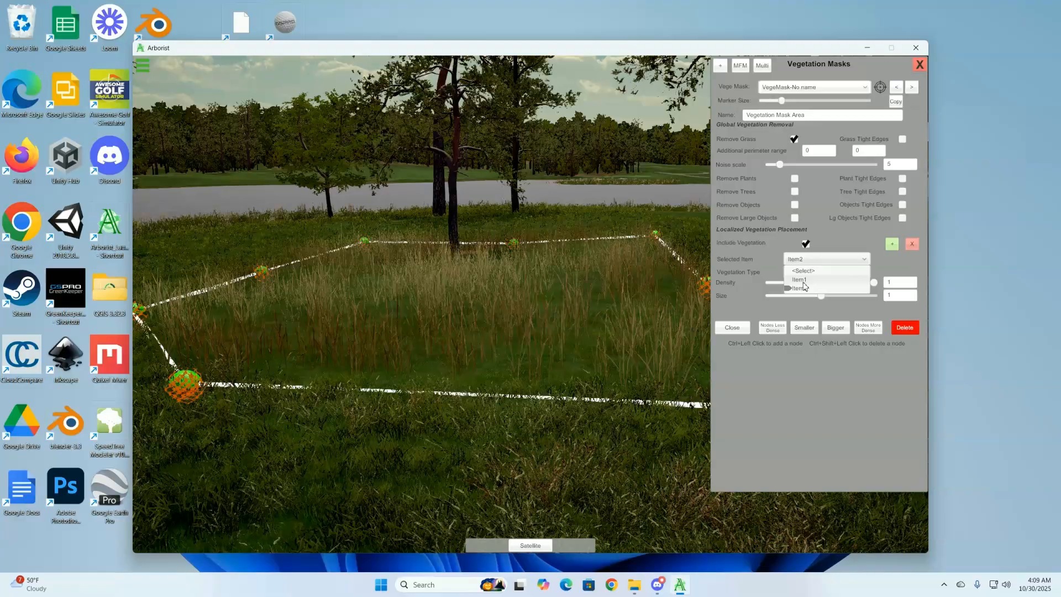
{"action": "left_click", "coordinate": [803, 284]}
{"action": "left_click", "coordinate": [861, 260]}
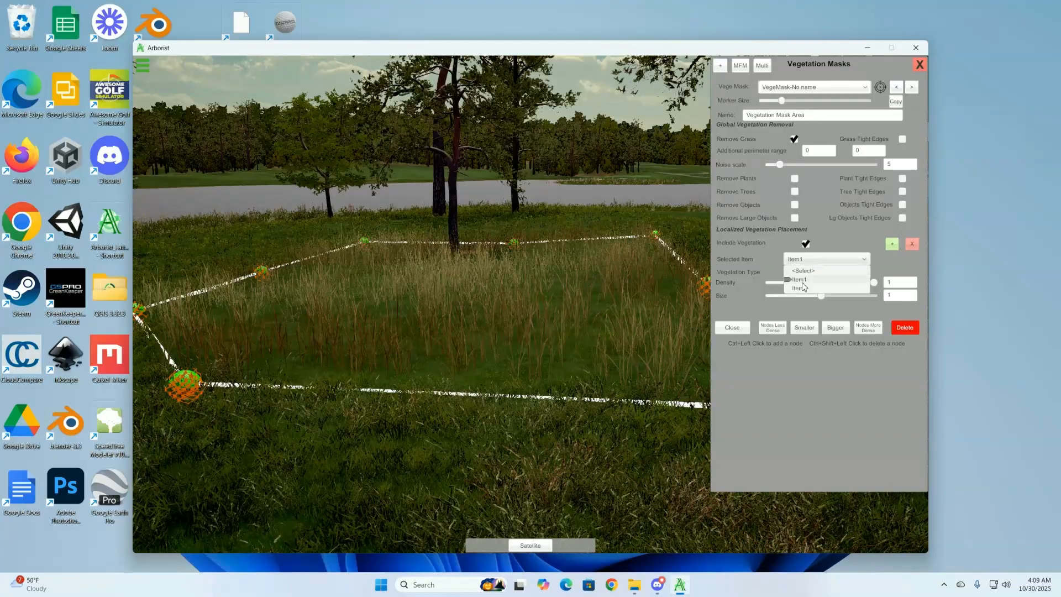
{"action": "left_click", "coordinate": [801, 290]}
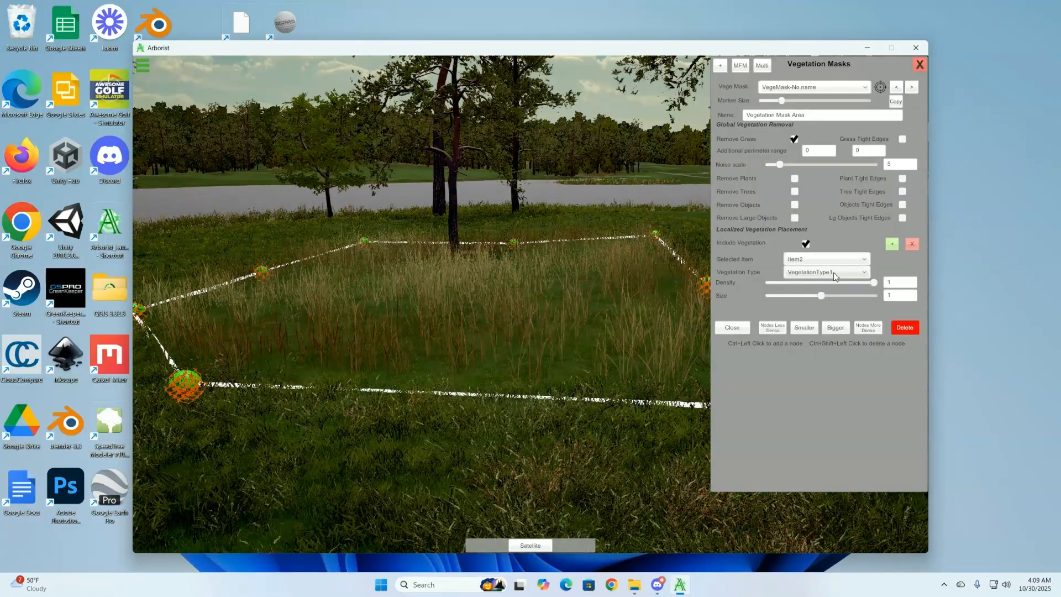
{"action": "left_click", "coordinate": [862, 265]}
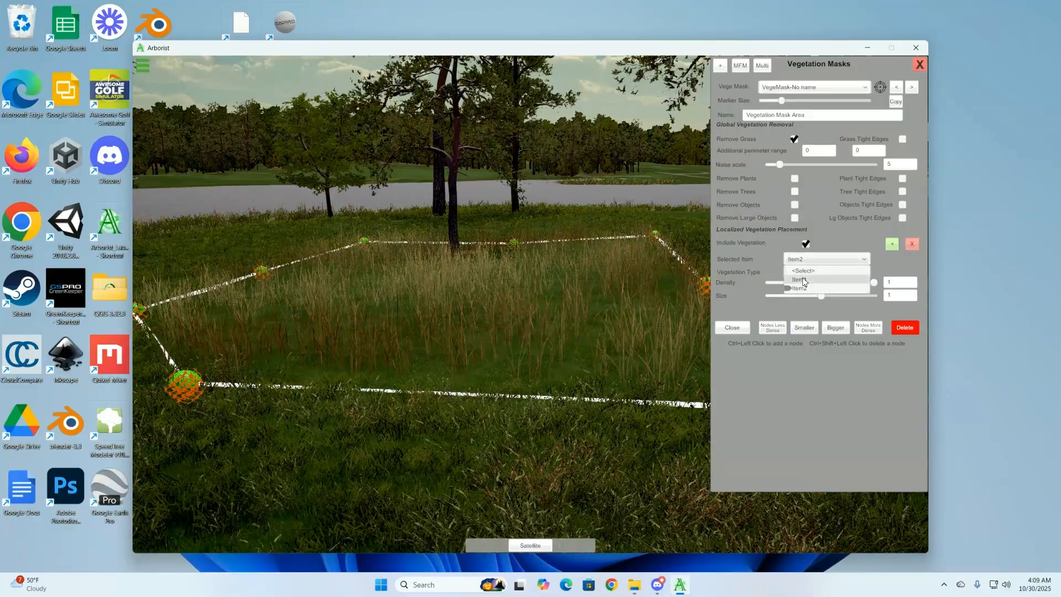
{"action": "left_click", "coordinate": [843, 278]}
{"action": "left_click", "coordinate": [835, 259]}
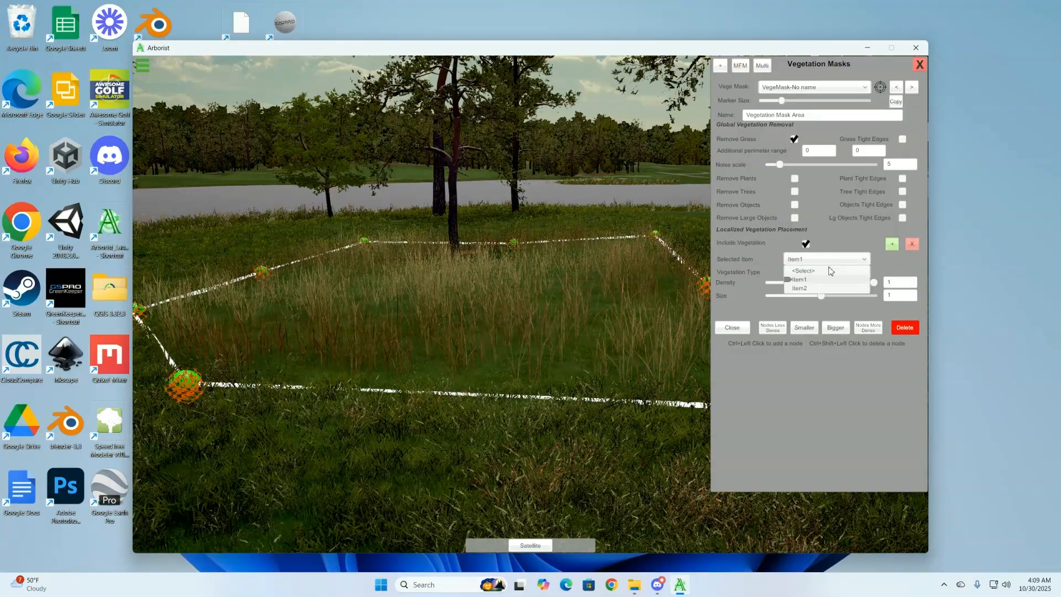
{"action": "left_click", "coordinate": [801, 289]}
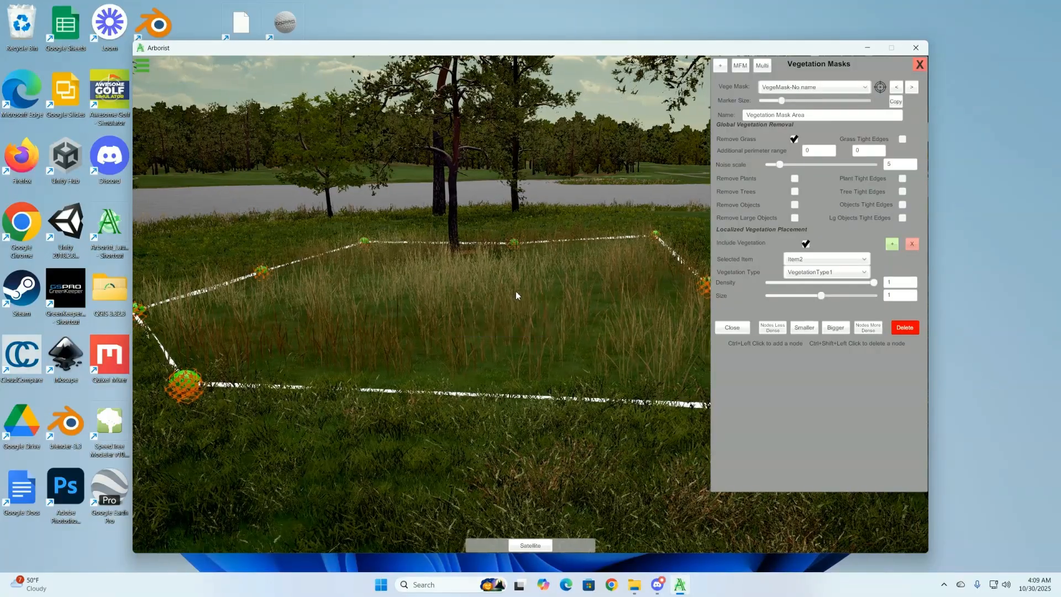
- Turn off Remove Grass for the vegetation mask to mix the biome's grass with the included vegetation
{"action": "key", "text": "q"}
{"action": "key", "text": "q"}
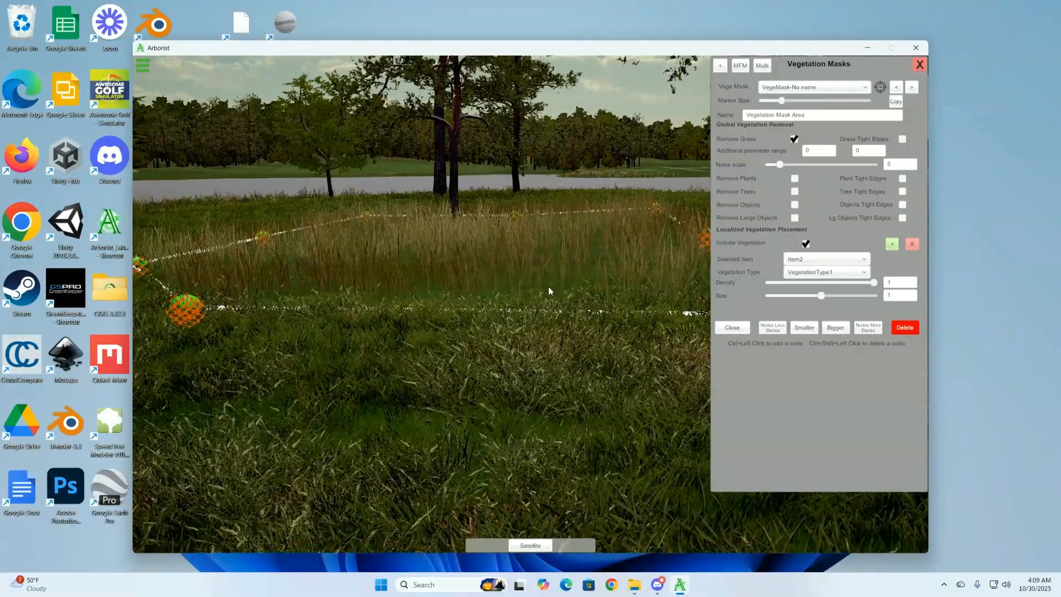
{"action": "key", "text": "e"}
{"action": "right_click_drag", "start_coordinate": [549, 286], "coordinate": [535, 327]}
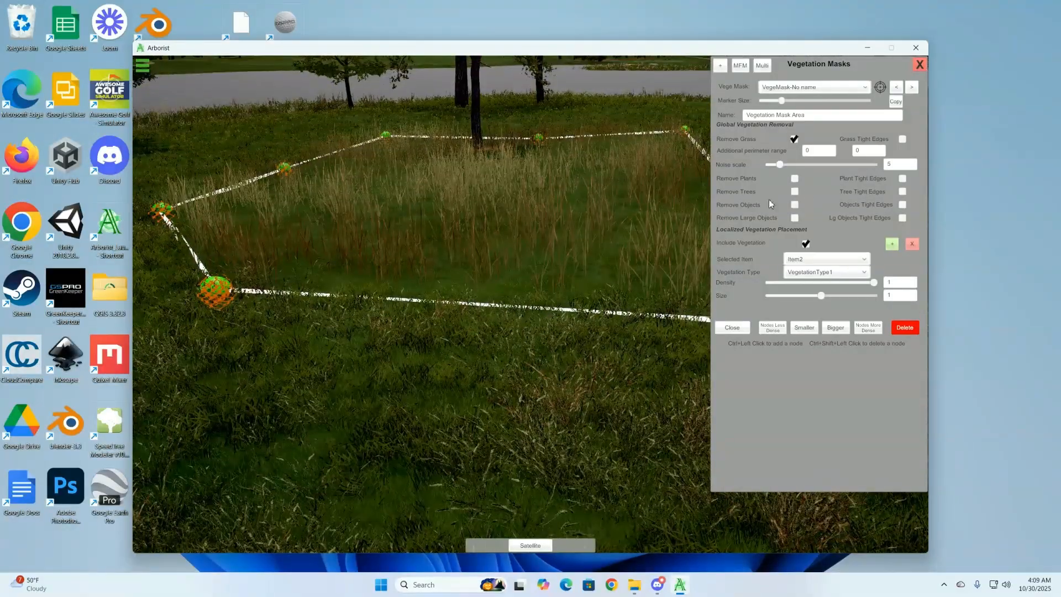
{"action": "left_click", "coordinate": [794, 139]}
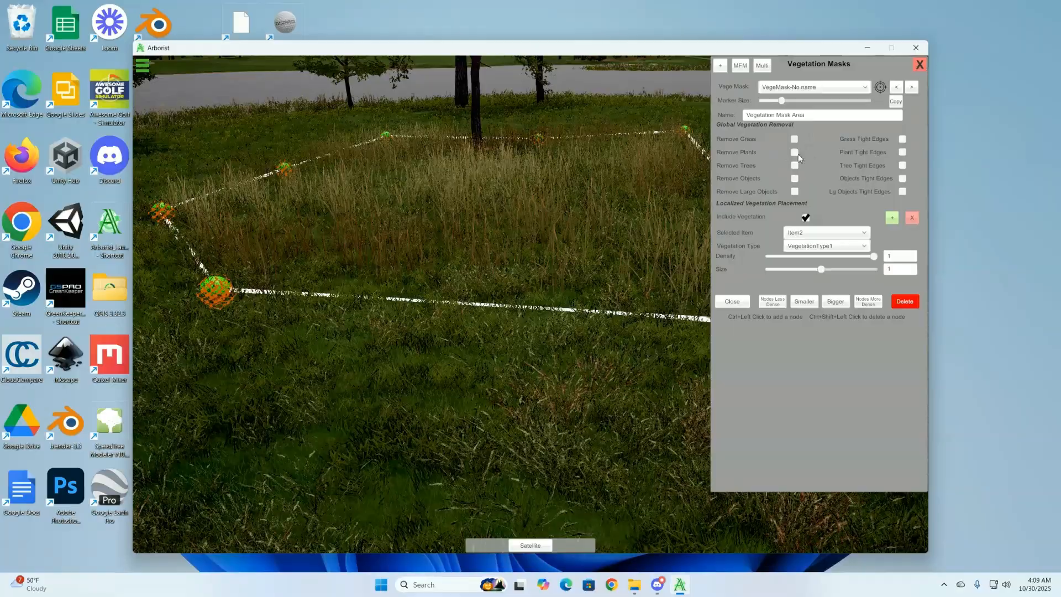
- Try out the density and size settings of Item2 in the mask's included vegetation
{"action": "right_click_drag", "start_coordinate": [471, 245], "coordinate": [555, 262]}
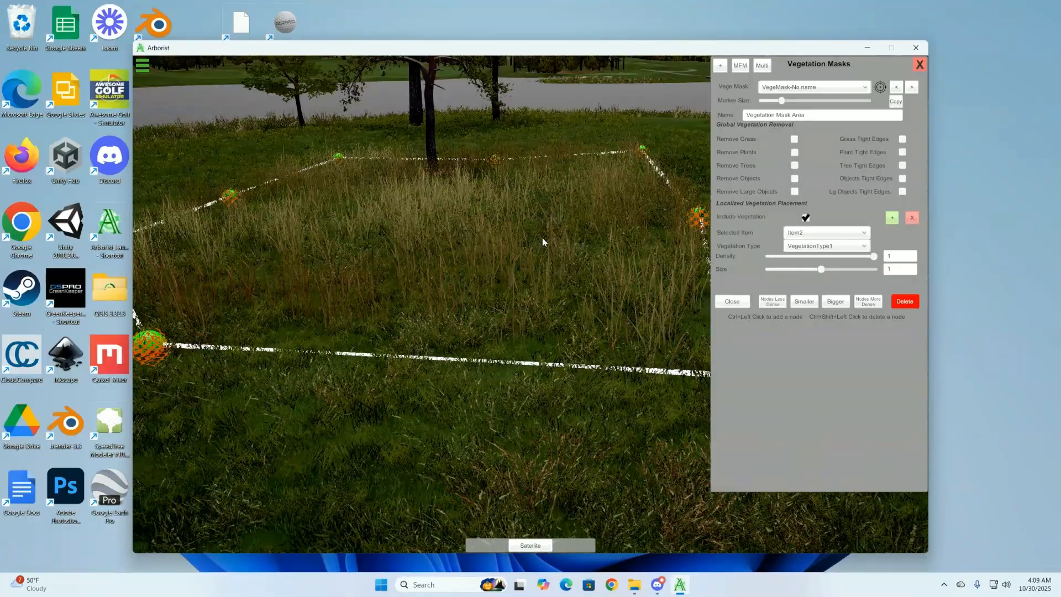
{"action": "key", "text": "q"}
{"action": "key", "text": "e"}
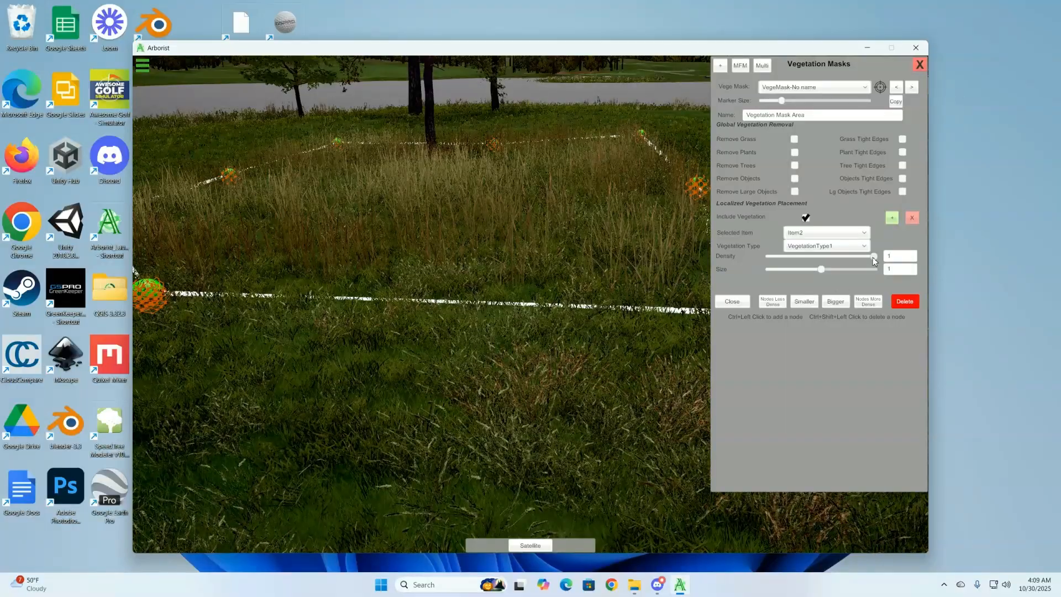
{"action": "left_click_drag", "start_coordinate": [874, 260], "coordinate": [901, 266]}
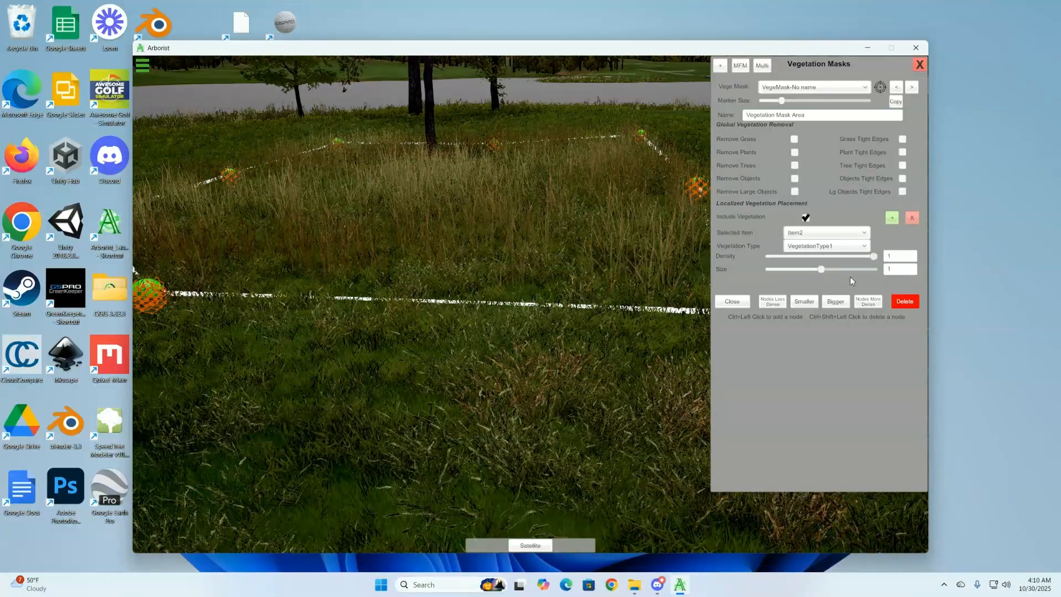
{"action": "mouse_move", "coordinate": [822, 270]}
{"action": "left_mouse_down"}
{"action": "mouse_move", "coordinate": [843, 276]}
{"action": "mouse_move", "coordinate": [791, 279]}
{"action": "mouse_move", "coordinate": [840, 284]}
{"action": "mouse_move", "coordinate": [816, 281]}
{"action": "mouse_move", "coordinate": [826, 284]}
{"action": "left_mouse_up"}
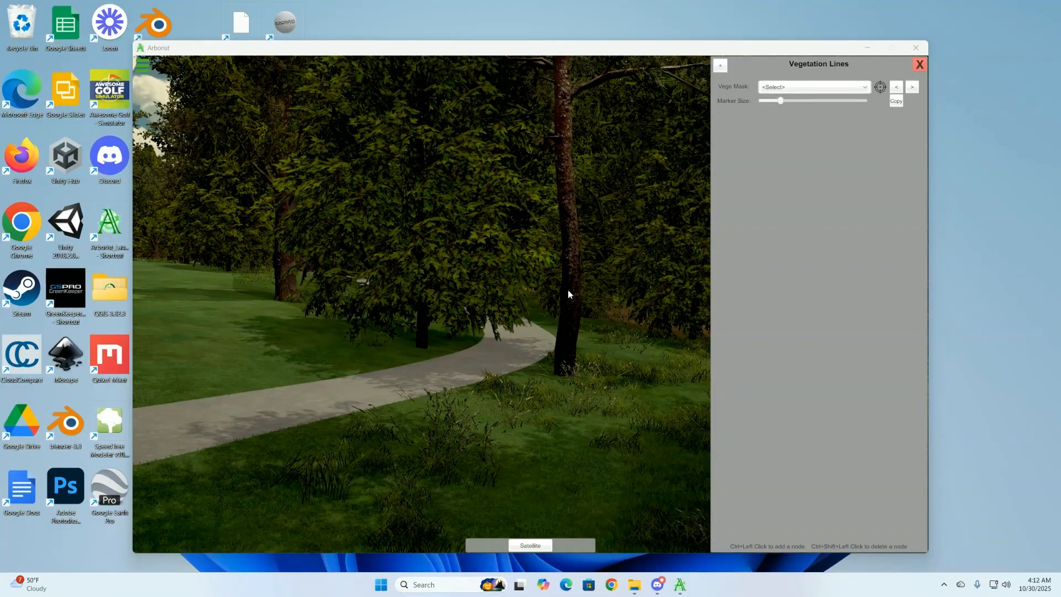
- Open the OPCD_BorealForest biome mask from the trees overhanging the cart path and enable Tight Edges for it
{"action": "key", "text": "Left"}
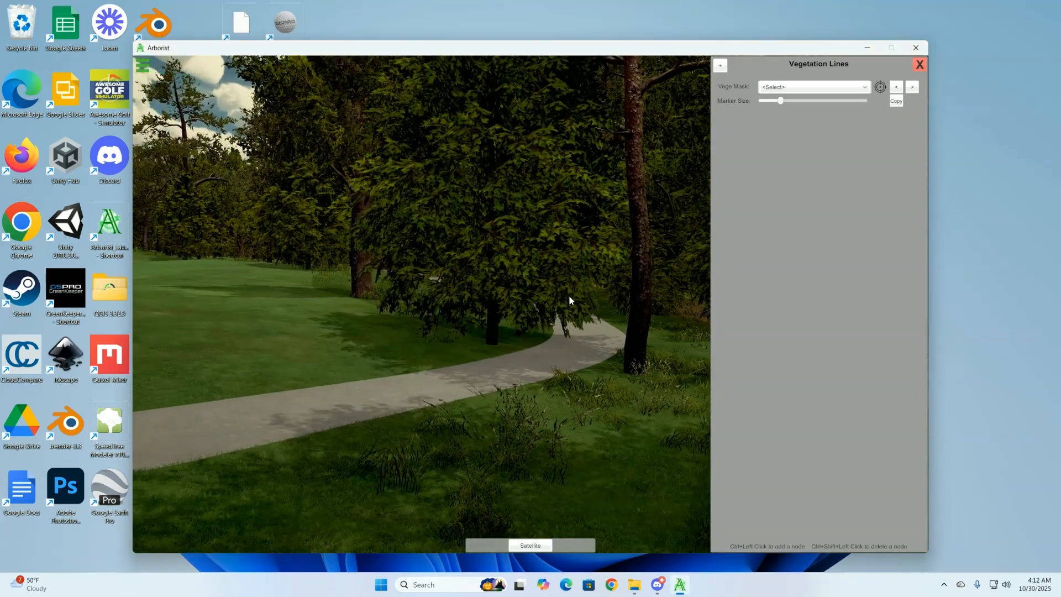
{"action": "key", "text": "Left"}
{"action": "right_click", "coordinate": [555, 300]}
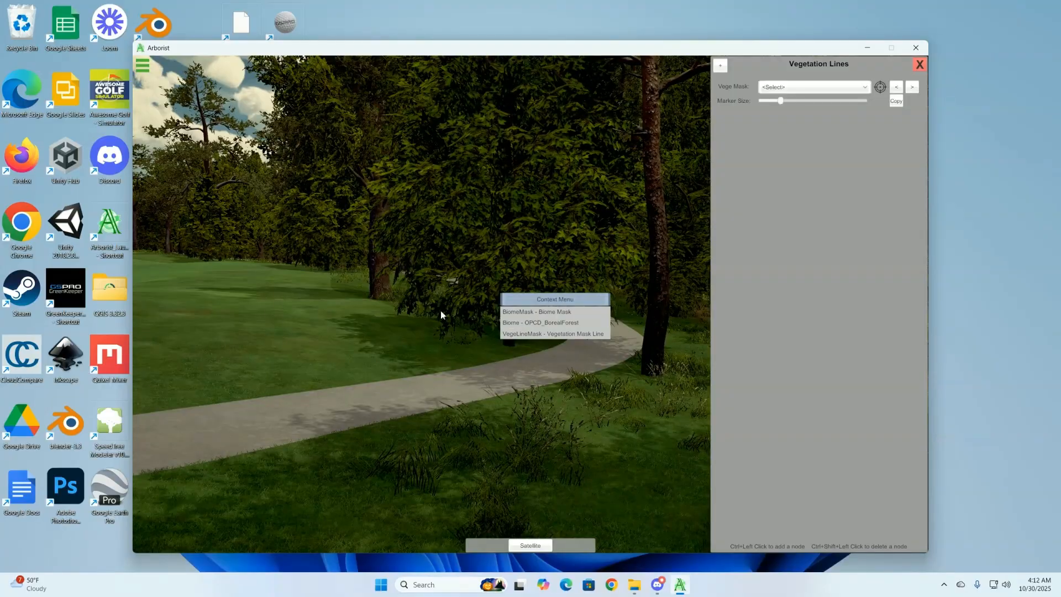
{"action": "right_click_drag", "start_coordinate": [441, 315], "coordinate": [473, 310]}
{"action": "right_click", "coordinate": [468, 313]}
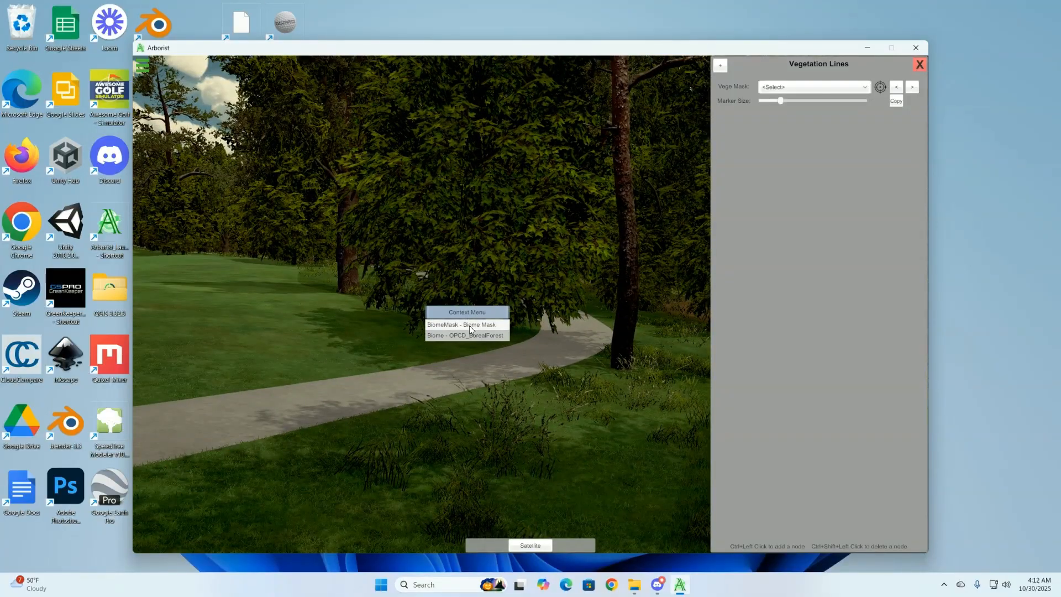
{"action": "left_click", "coordinate": [470, 326]}
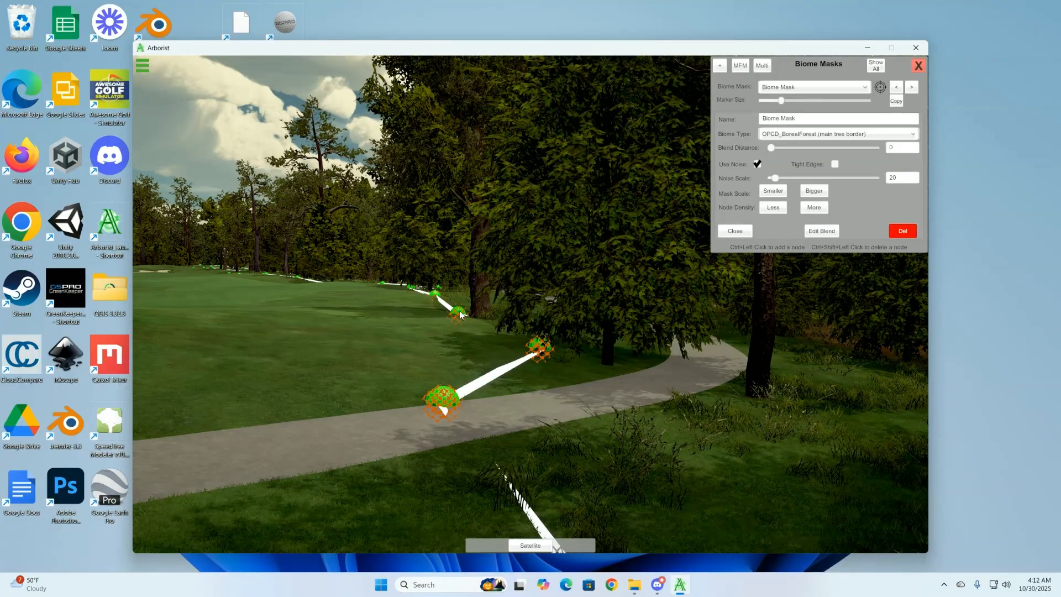
{"action": "left_click_drag", "start_coordinate": [460, 311], "coordinate": [458, 316]}
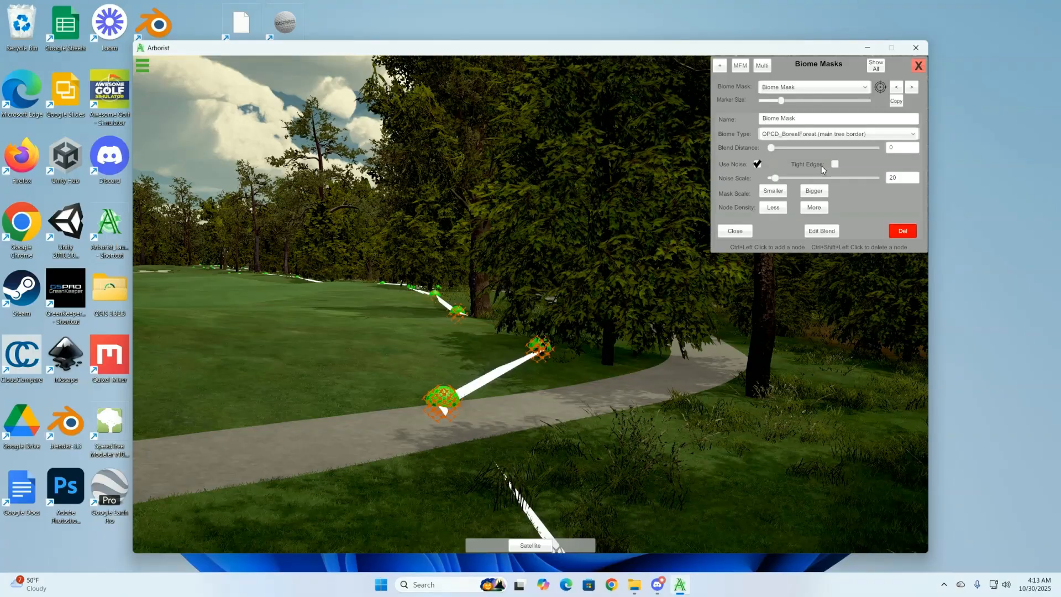
{"action": "left_click", "coordinate": [835, 164]}
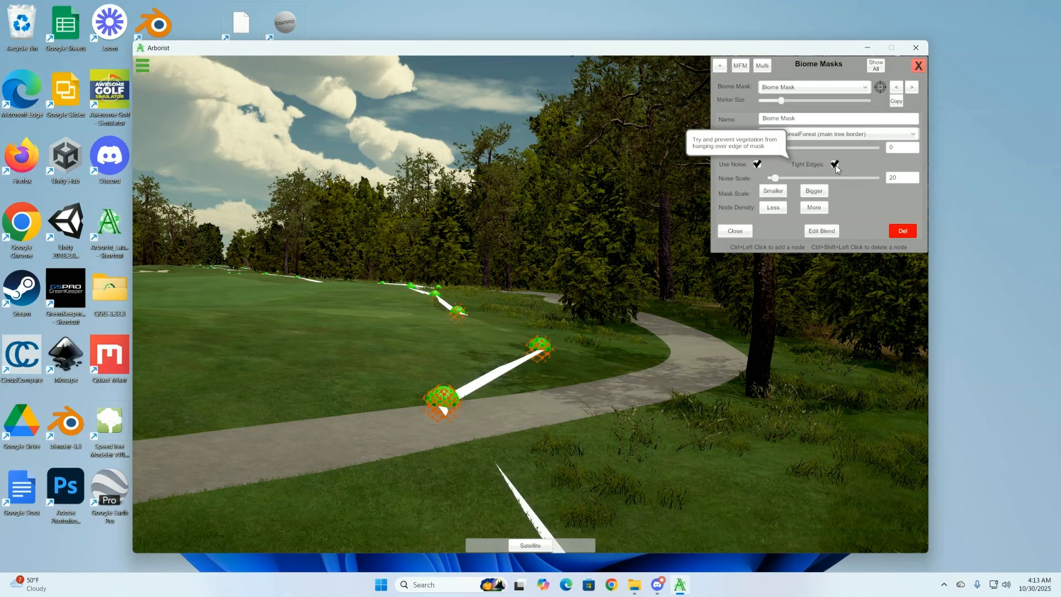
- Turn off Tight Edges for the OPCD_BorealForest biome mask and close the mask
{"action": "left_click", "coordinate": [835, 164]}
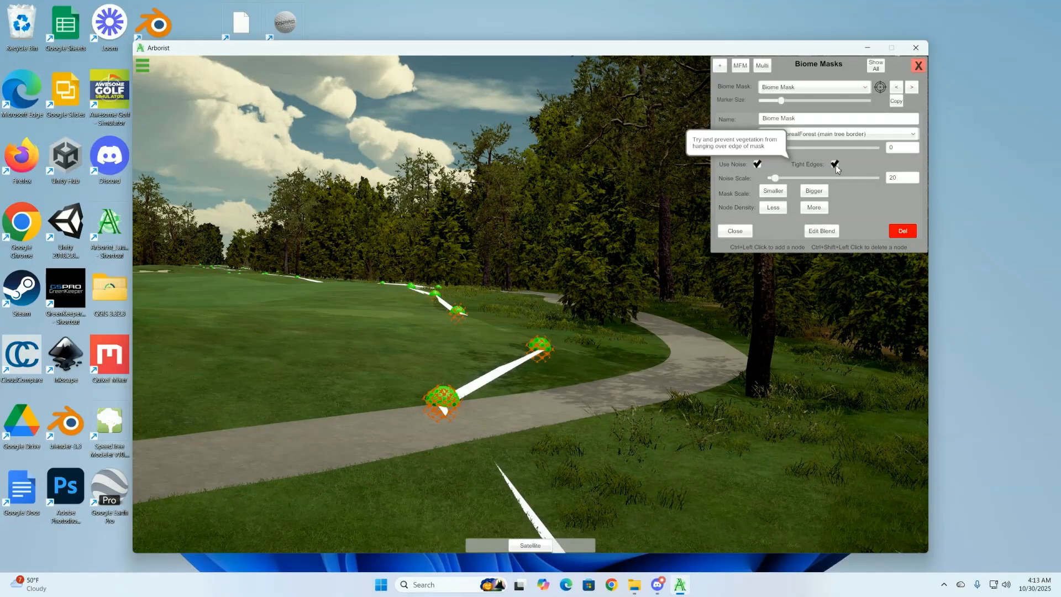
{"action": "left_click", "coordinate": [835, 164]}
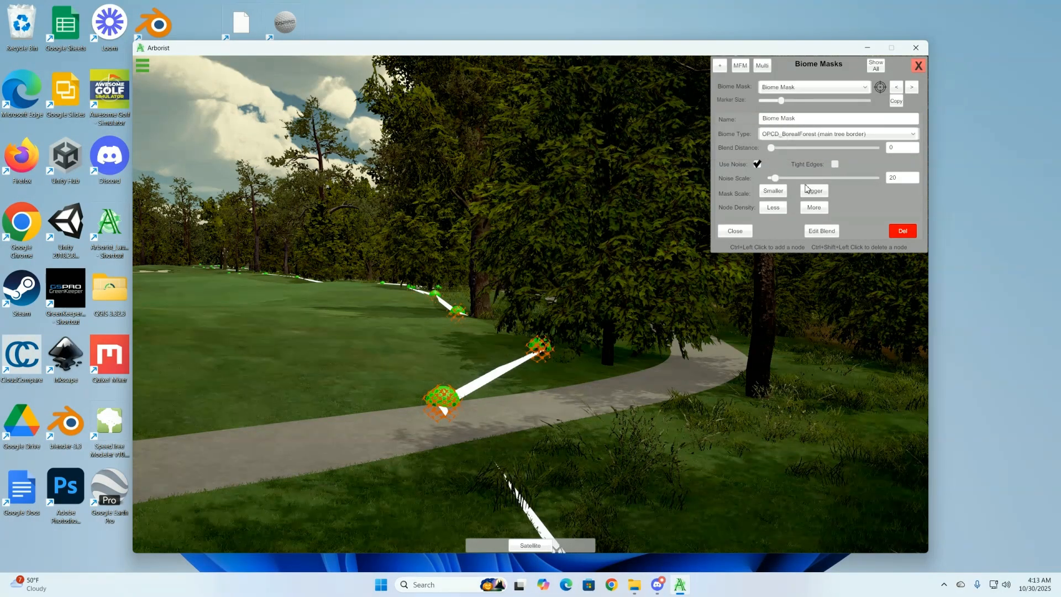
{"action": "left_click", "coordinate": [735, 231]}
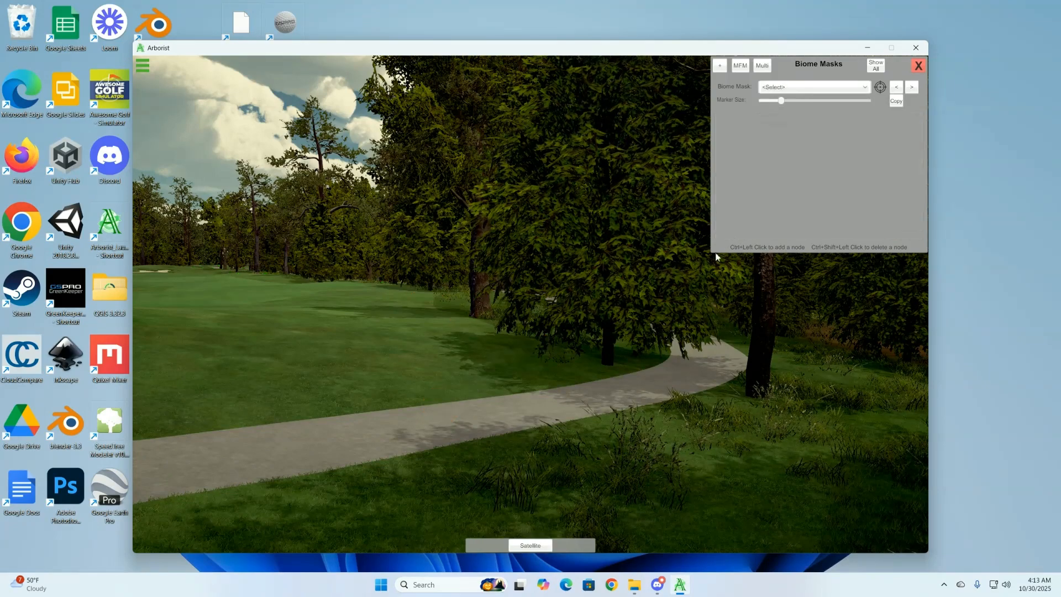
- Open the cart path's vegetation line and try Remove Plants and Remove Trees off and back on, keeping Remove Grass enabled
{"action": "right_click", "coordinate": [697, 360]}
{"action": "left_click", "coordinate": [713, 394]}
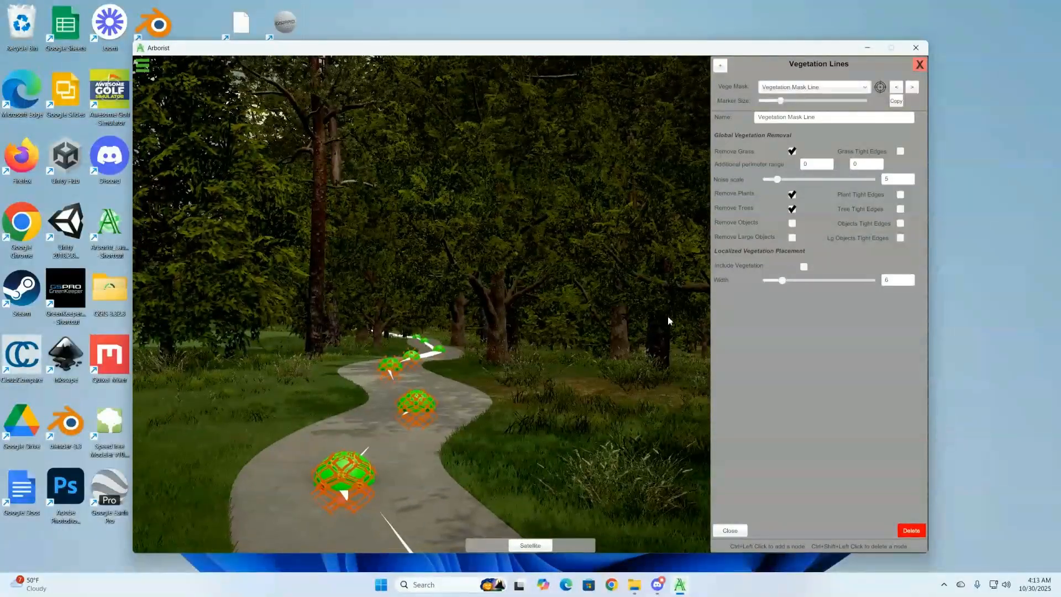
{"action": "left_click", "coordinate": [793, 151]}
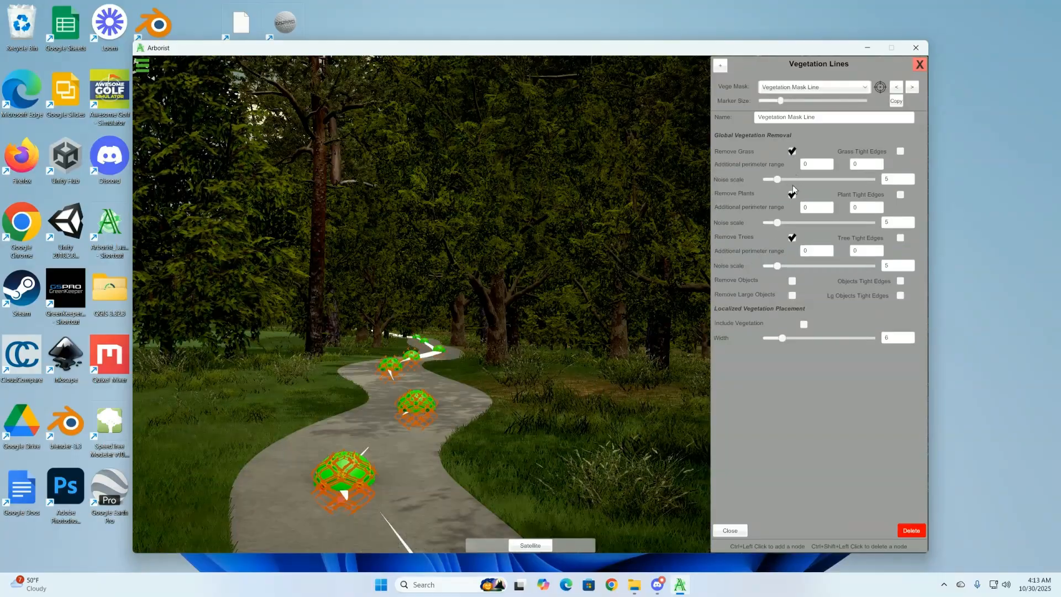
{"action": "left_click", "coordinate": [793, 195]}
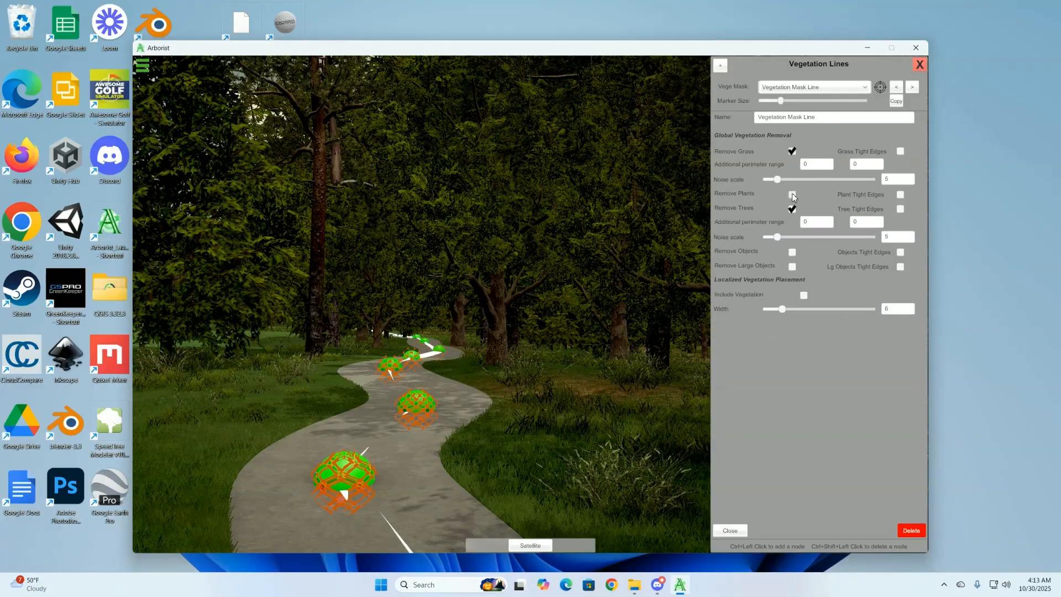
{"action": "left_click", "coordinate": [793, 195]}
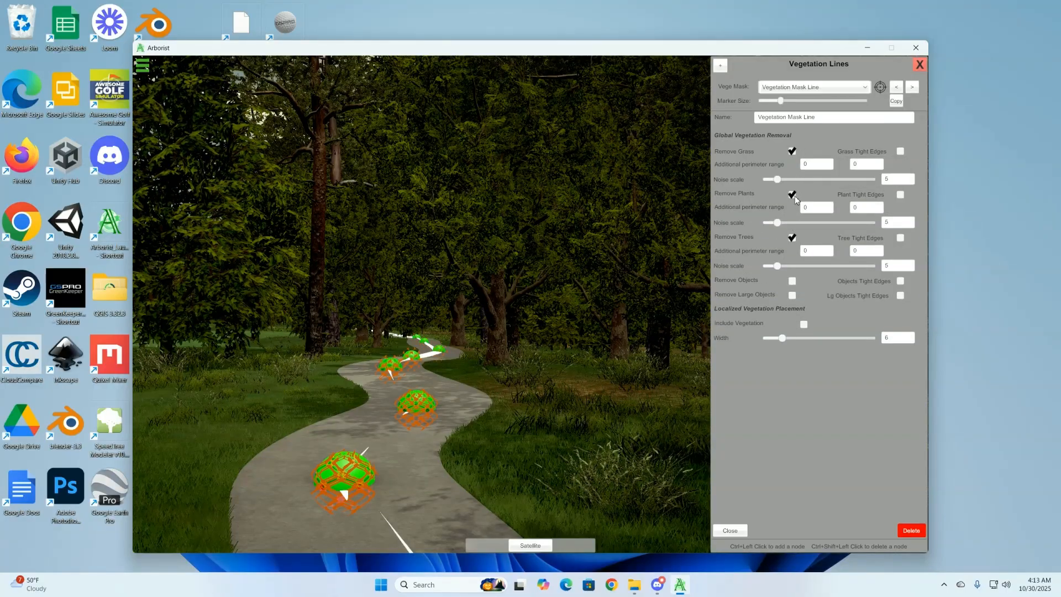
{"action": "left_click", "coordinate": [792, 238]}
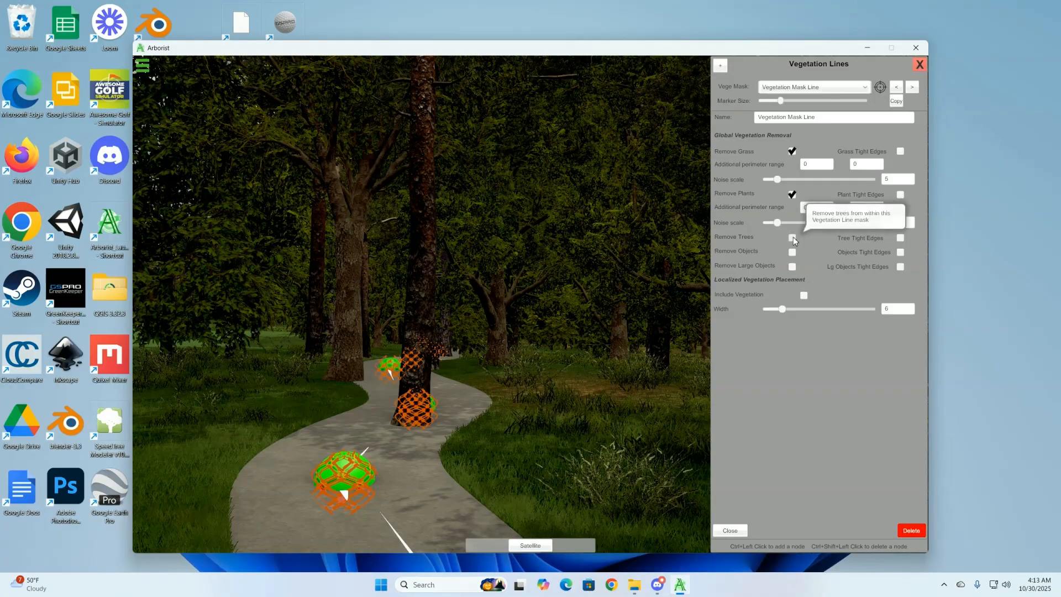
{"action": "left_click", "coordinate": [792, 239]}
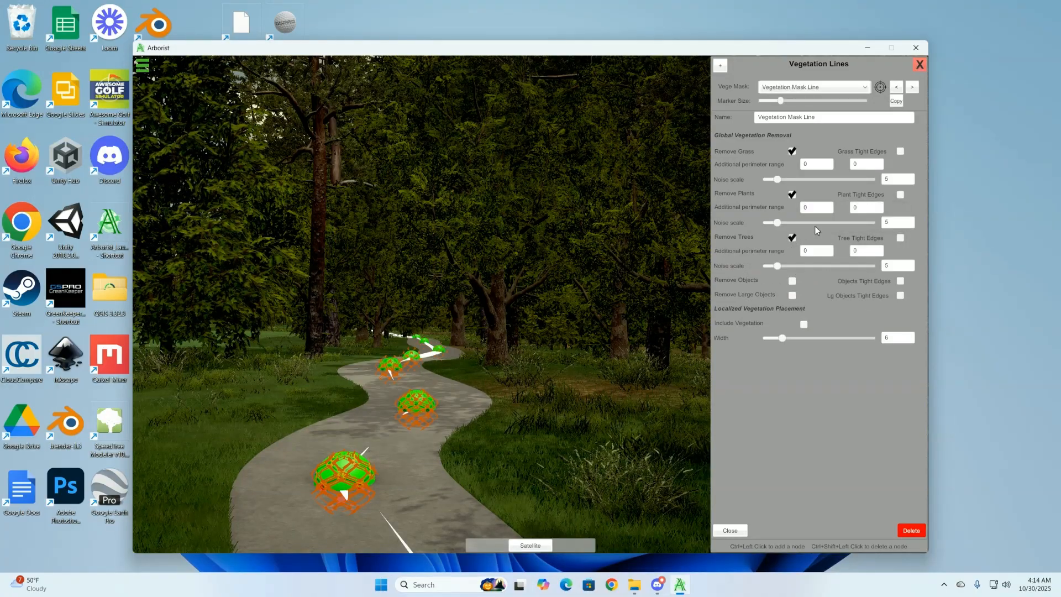
- Try out Grass Tight Edges on the cart path's vegetation line, switching it on and off twice
{"action": "left_click", "coordinate": [901, 152]}
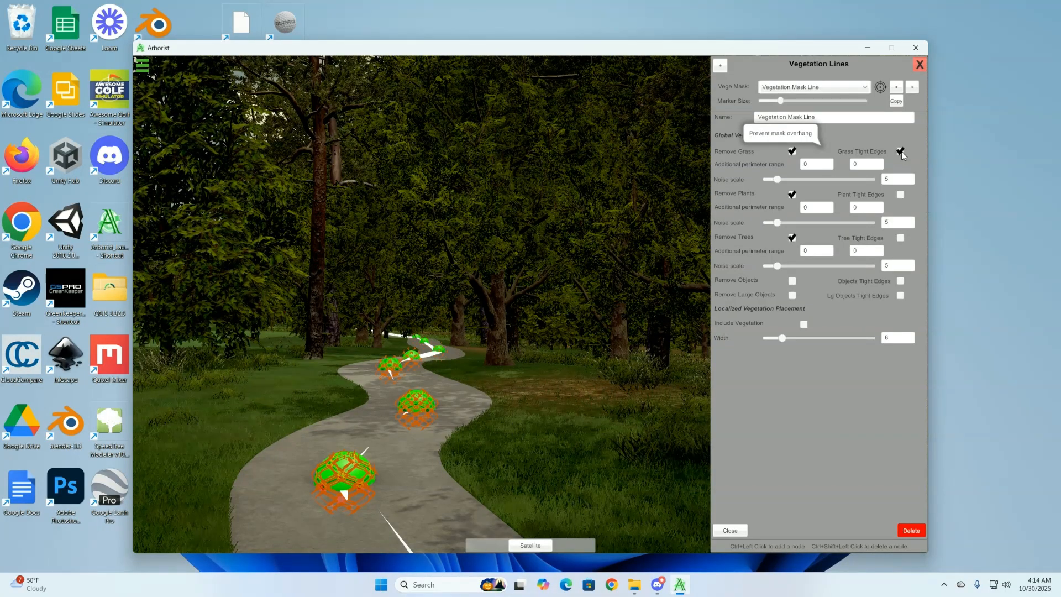
{"action": "left_click", "coordinate": [901, 151]}
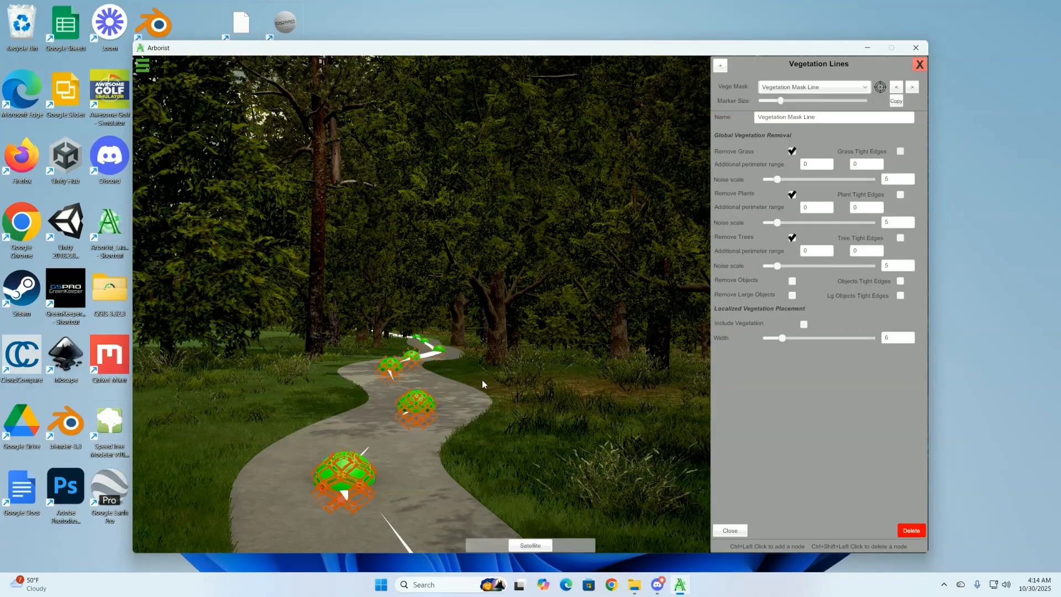
{"action": "left_click", "coordinate": [901, 151]}
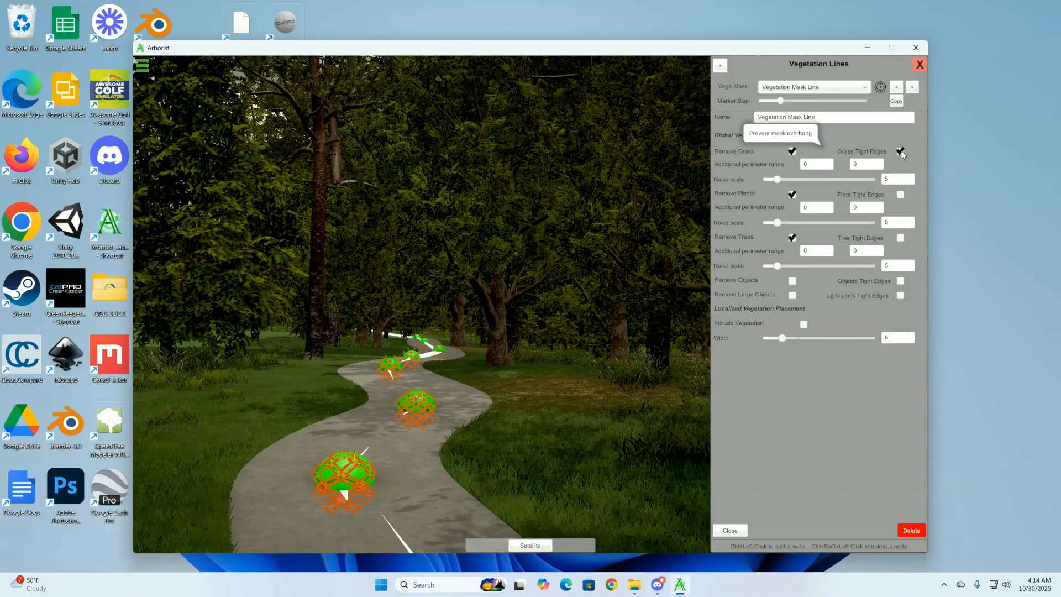
{"action": "left_click", "coordinate": [901, 152]}
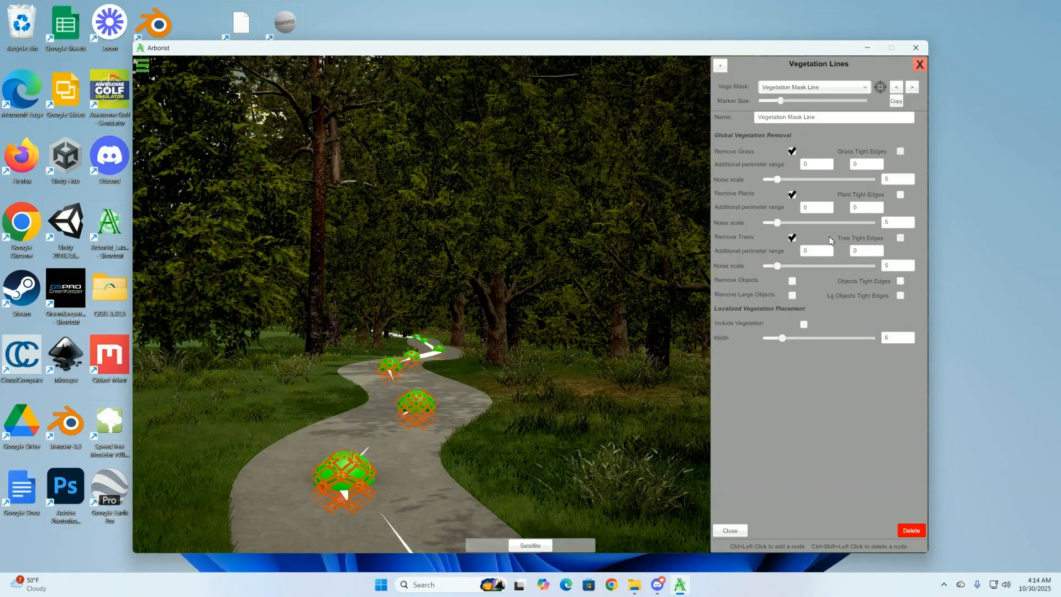
- Try out Tree Tight Edges on the vegetation line, ending with it off, and look over the trees along the cart path
{"action": "left_click", "coordinate": [901, 238]}
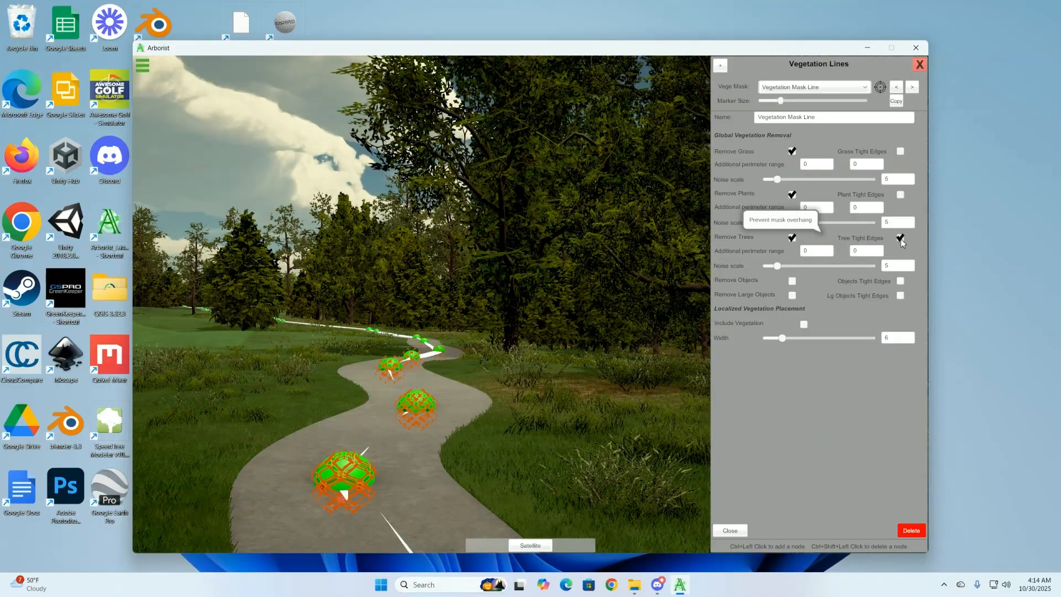
{"action": "left_click", "coordinate": [901, 238]}
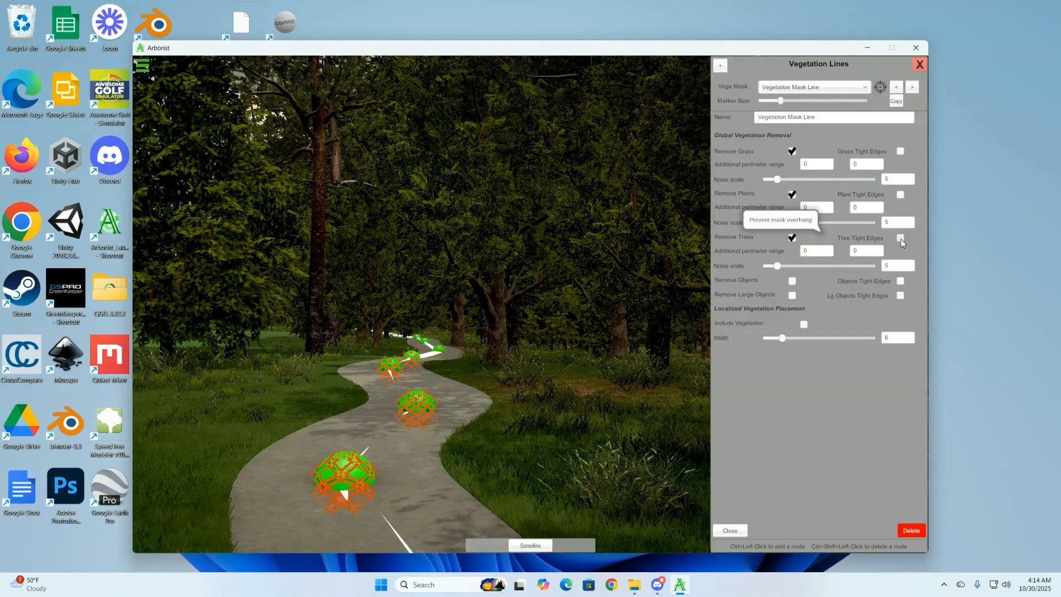
{"action": "left_click", "coordinate": [902, 238]}
{"action": "left_click", "coordinate": [901, 238]}
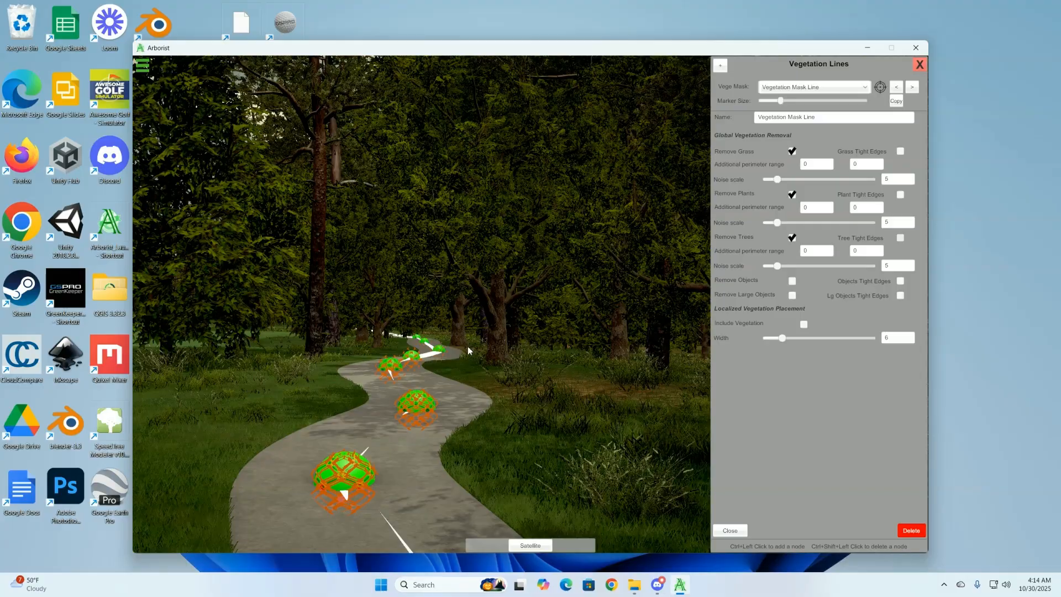
{"action": "right_click_drag", "start_coordinate": [528, 313], "coordinate": [428, 304]}
{"action": "right_click_drag", "start_coordinate": [346, 321], "coordinate": [429, 308]}
{"action": "right_click_drag", "start_coordinate": [377, 332], "coordinate": [400, 315]}
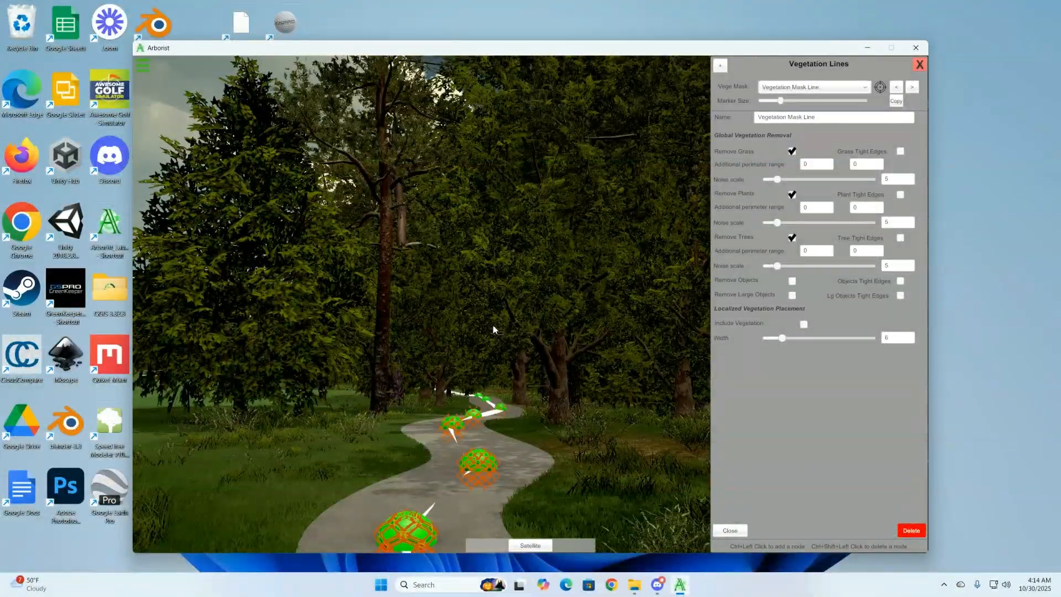
{"action": "right_click_drag", "start_coordinate": [493, 330], "coordinate": [430, 334]}
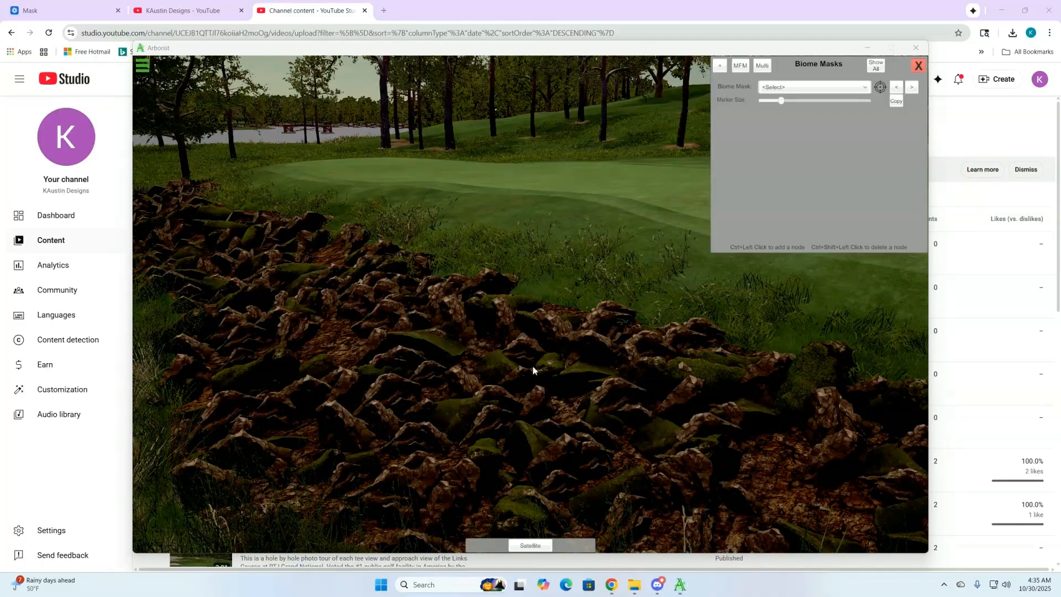
- Open the OPCD_Grassland biome for editing from the grass between the rocks and the green
{"action": "left_click", "coordinate": [509, 336]}
{"action": "key", "text": "e"}
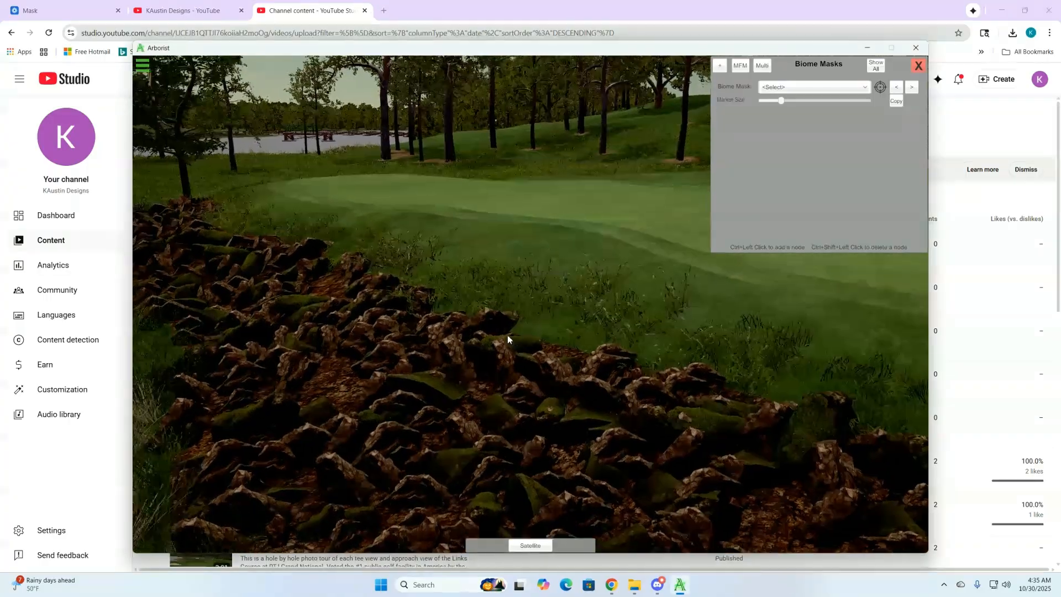
{"action": "right_click_drag", "start_coordinate": [508, 335], "coordinate": [494, 313]}
{"action": "key", "text": "d"}
{"action": "key", "text": "d"}
{"action": "right_click", "coordinate": [496, 270]}
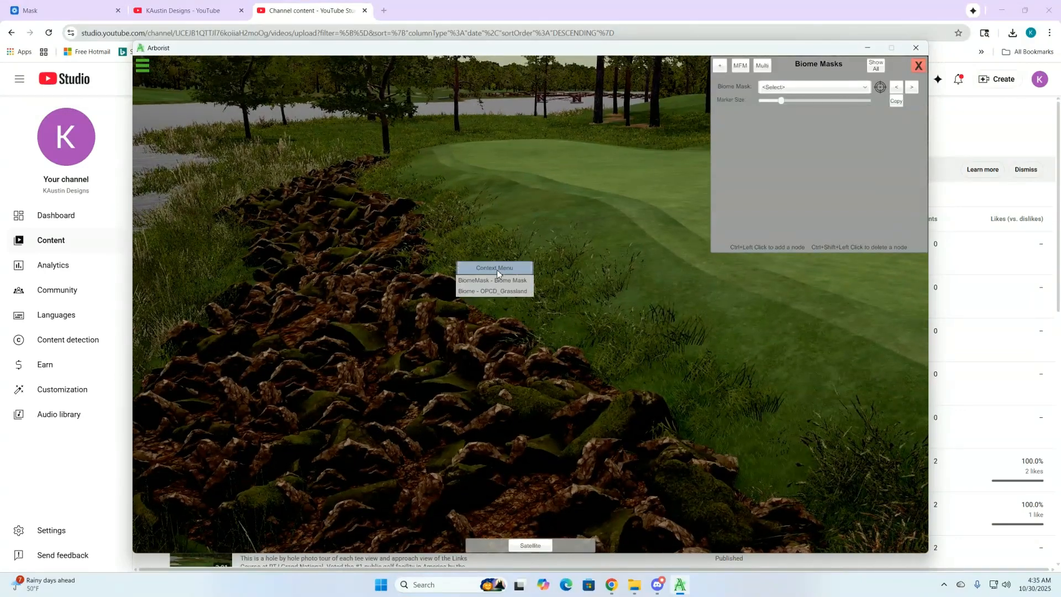
{"action": "left_click", "coordinate": [501, 291]}
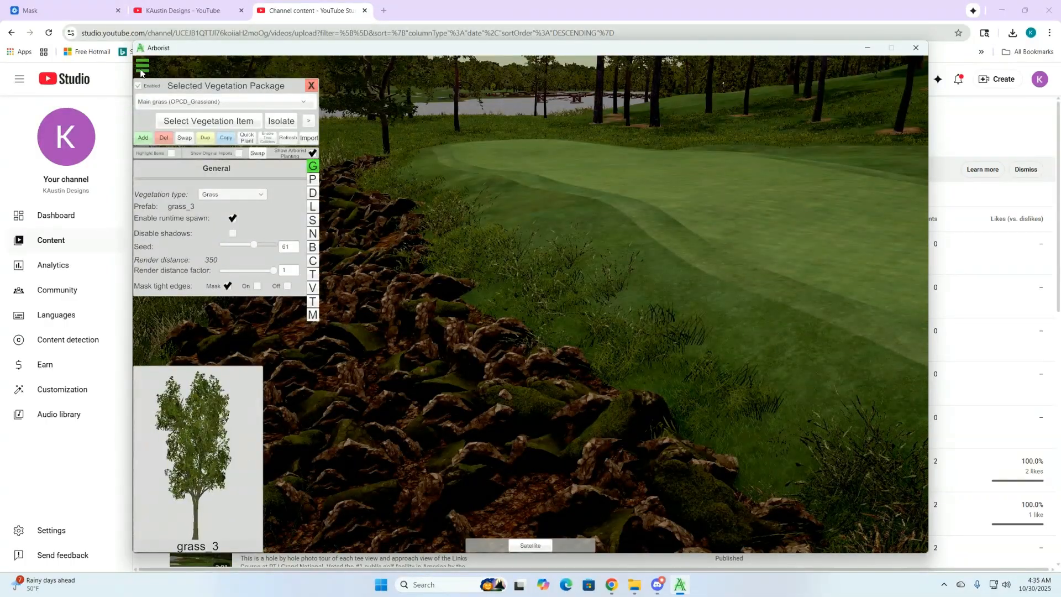
- Open the list of all biomes to review their types and sort orders
{"action": "left_click", "coordinate": [142, 67]}
{"action": "left_click", "coordinate": [166, 117]}
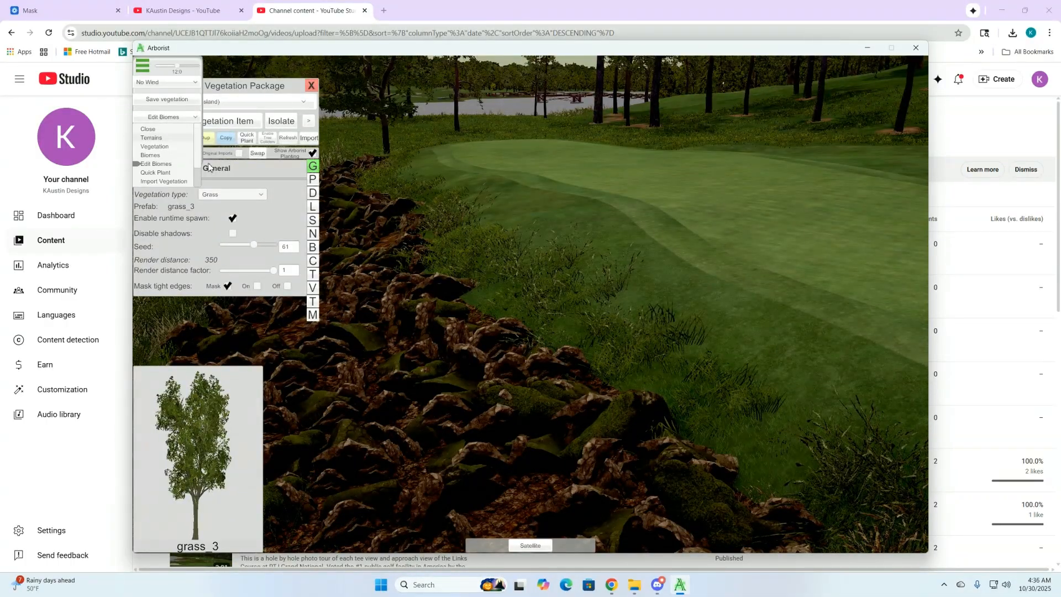
{"action": "left_click", "coordinate": [157, 163]}
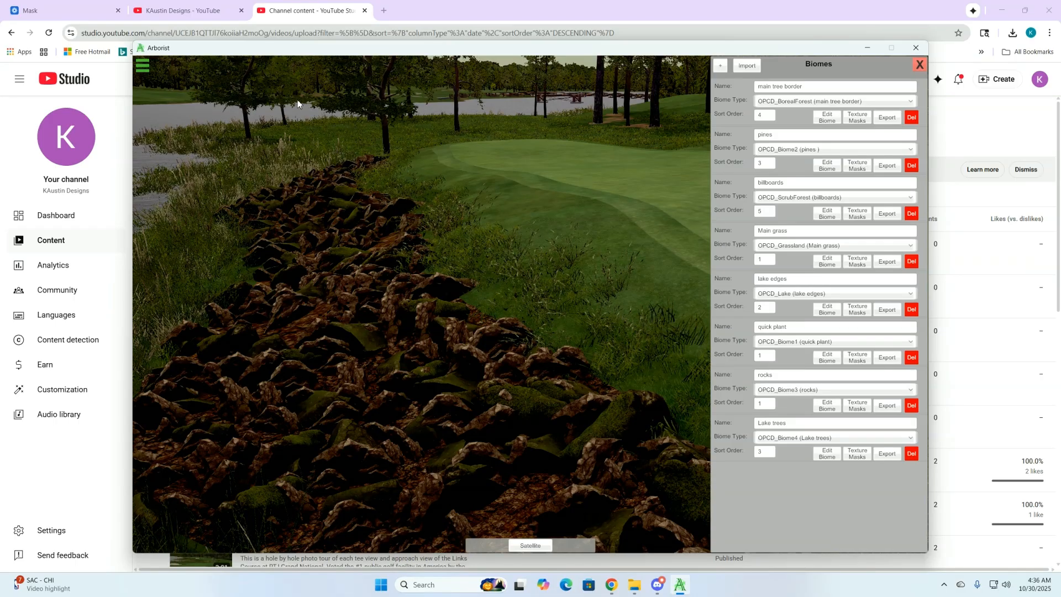
- Open the OPCD_Biome3 (rocks) biome mask, move one edge node outward into the grass toward the green, and close the mask
{"action": "left_click", "coordinate": [143, 67]}
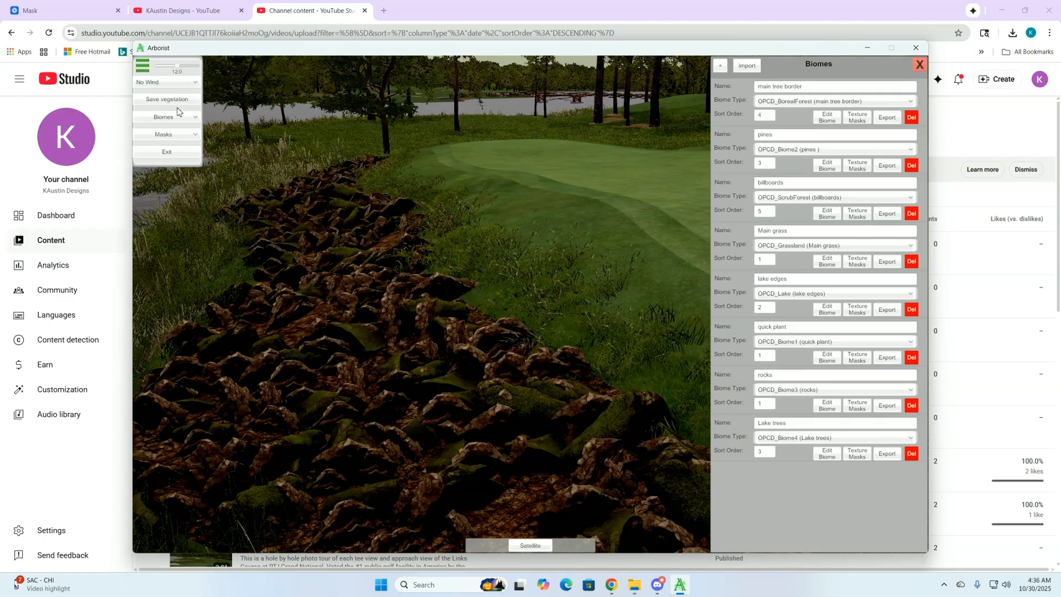
{"action": "right_click", "coordinate": [383, 331]}
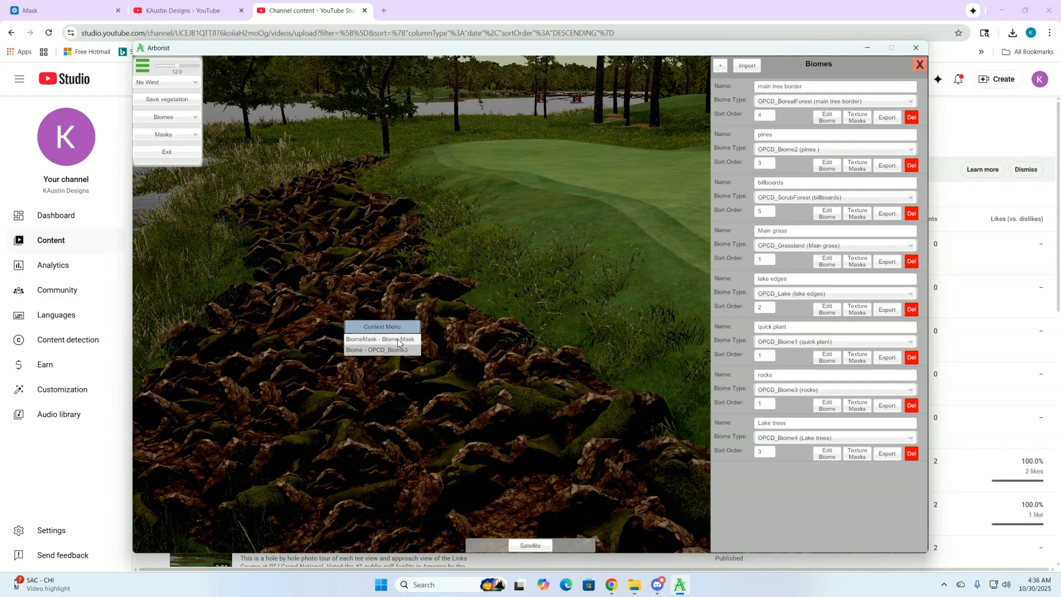
{"action": "left_click", "coordinate": [399, 343]}
{"action": "right_click_drag", "start_coordinate": [480, 264], "coordinate": [601, 284]}
{"action": "scroll", "coordinate": [601, 284], "scroll_direction": "down", "scroll_amount": 2}
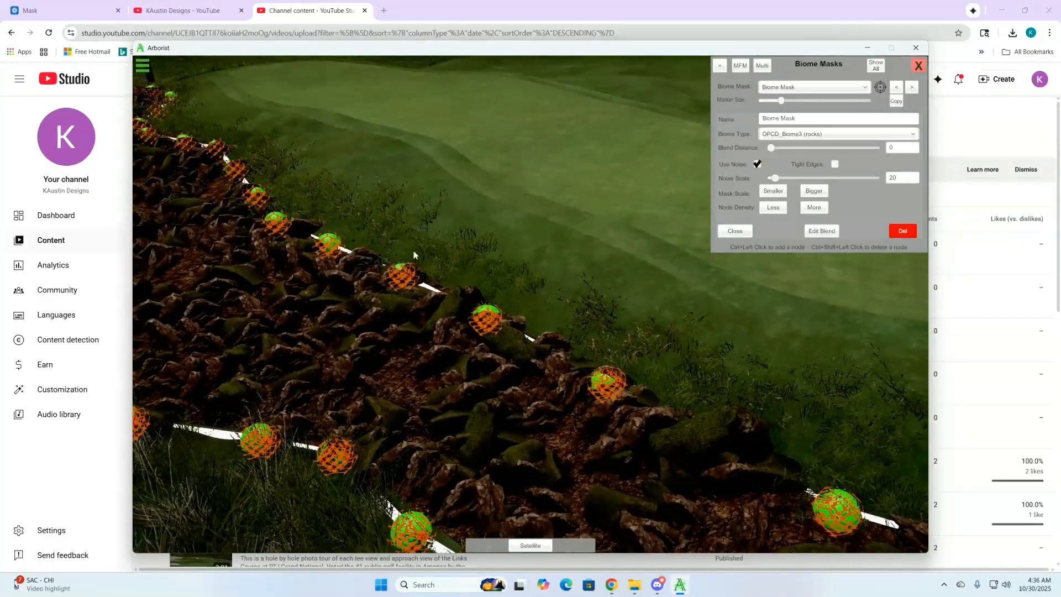
{"action": "left_click_drag", "start_coordinate": [335, 244], "coordinate": [424, 175]}
{"action": "left_click", "coordinate": [739, 231]}
- Examine the rocks and grass around the moved node, opening and closing the rocks biome mask to compare its outline
{"action": "scroll", "coordinate": [534, 254], "scroll_direction": "up", "scroll_amount": 2}
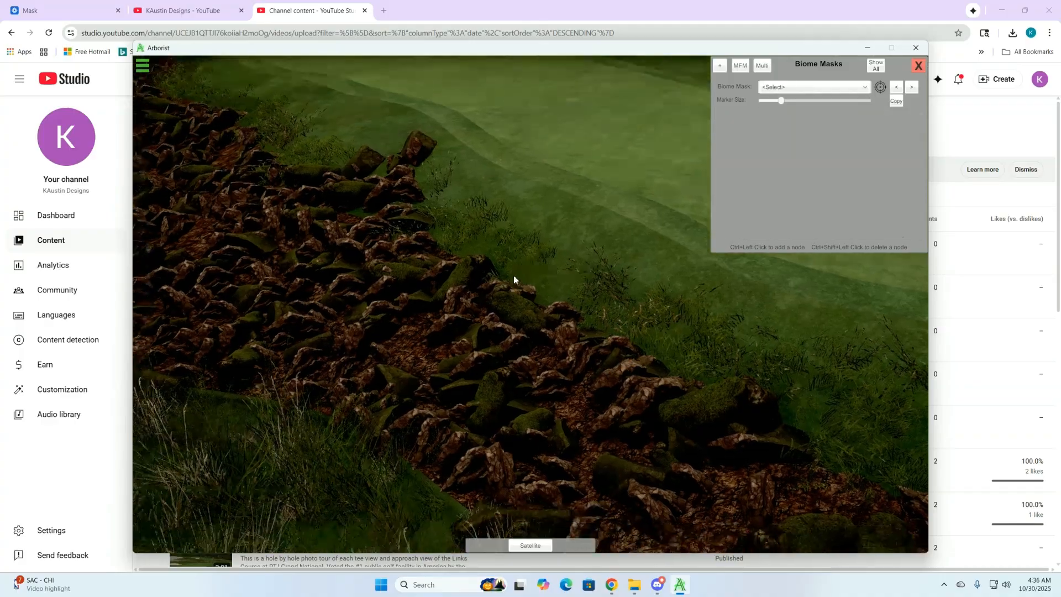
{"action": "right_click_drag", "start_coordinate": [507, 280], "coordinate": [494, 253]}
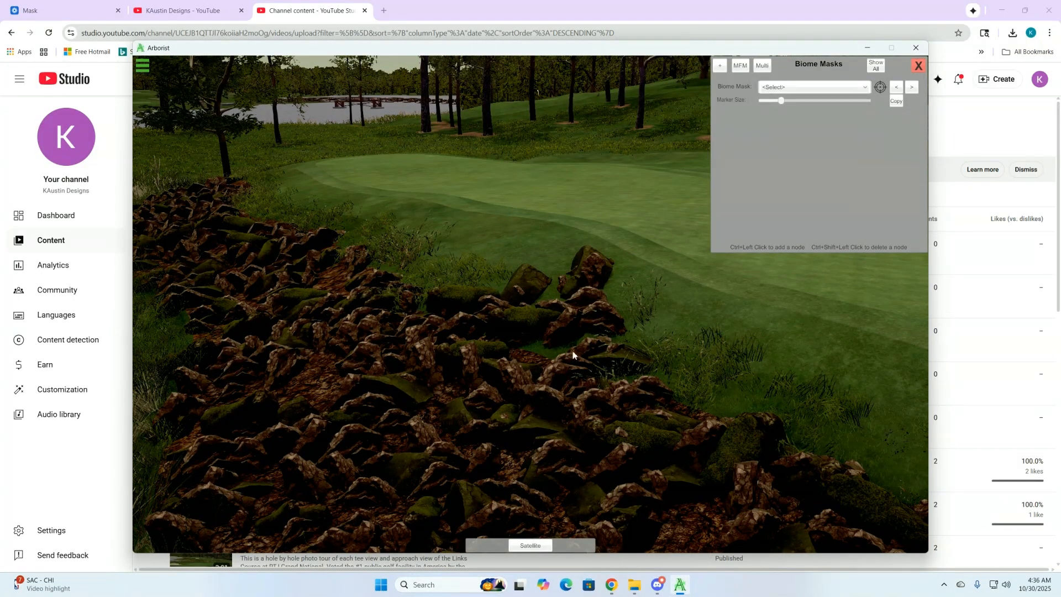
{"action": "mouse_move", "coordinate": [574, 354]}
{"action": "right_mouse_down"}
{"action": "mouse_move", "coordinate": [559, 355]}
{"action": "mouse_move", "coordinate": [579, 351]}
{"action": "right_mouse_up"}
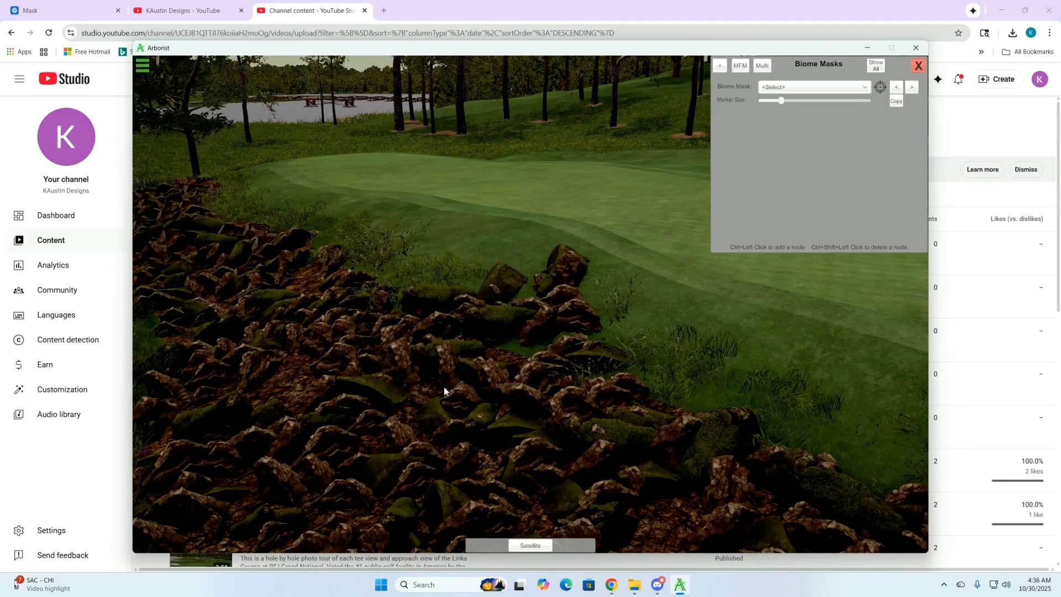
{"action": "left_click", "coordinate": [407, 394]}
{"action": "left_click", "coordinate": [416, 403]}
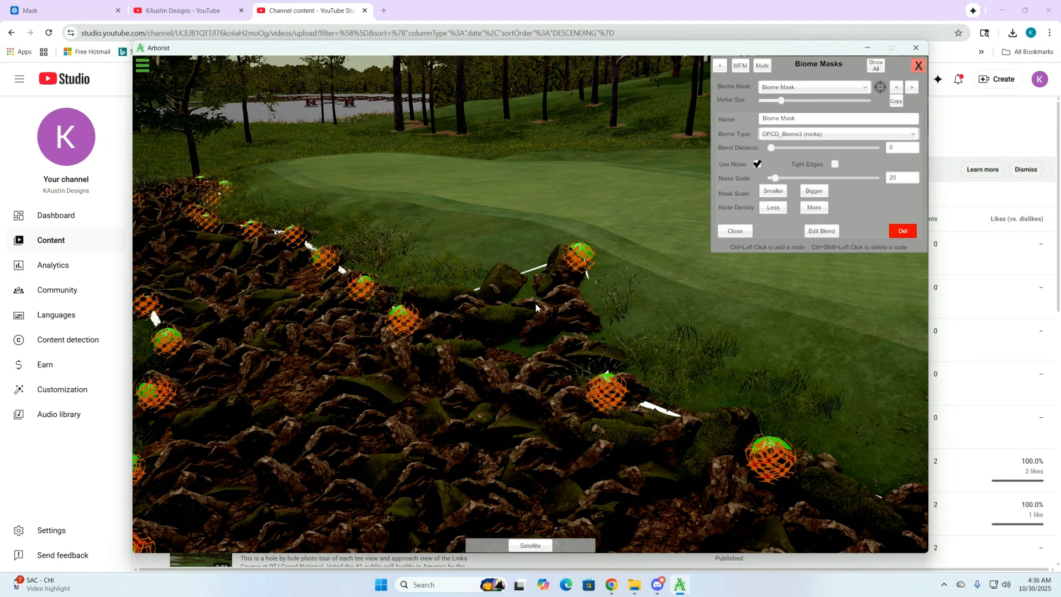
{"action": "left_click", "coordinate": [735, 232]}
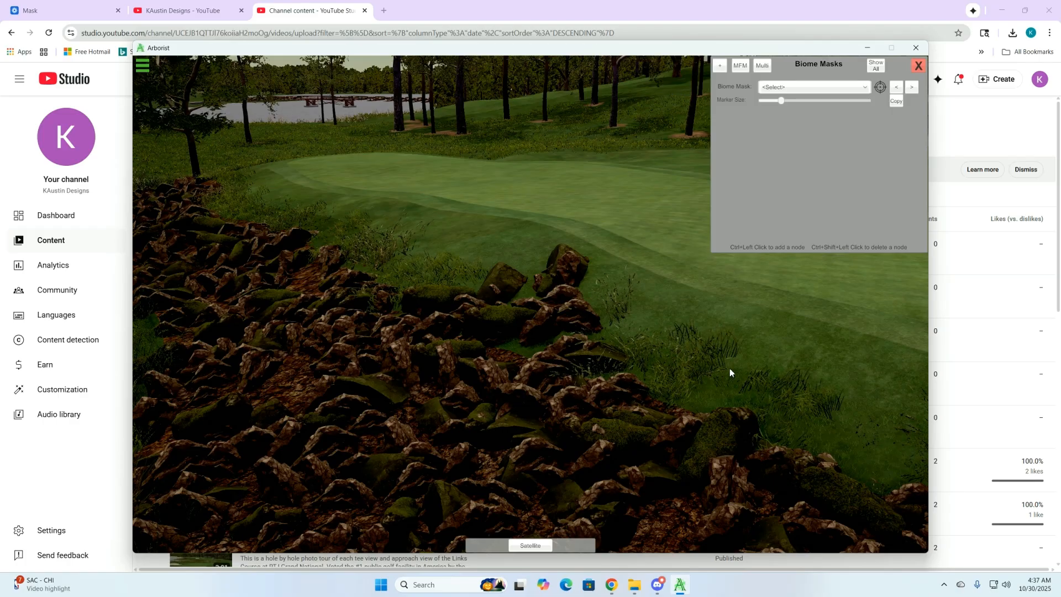
{"action": "left_click", "coordinate": [919, 67]}
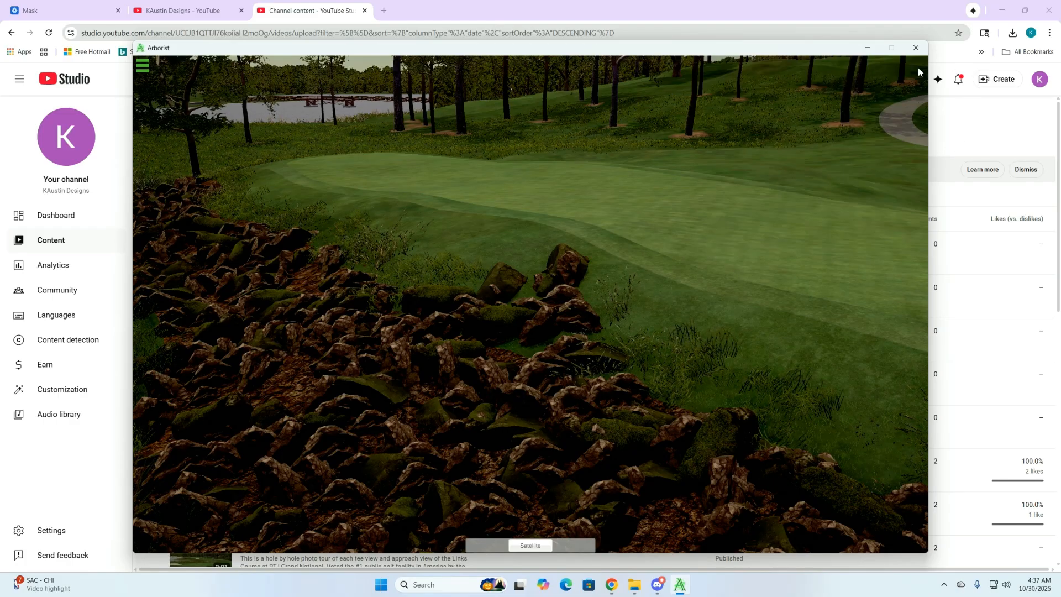
{"action": "right_click", "coordinate": [644, 422]}
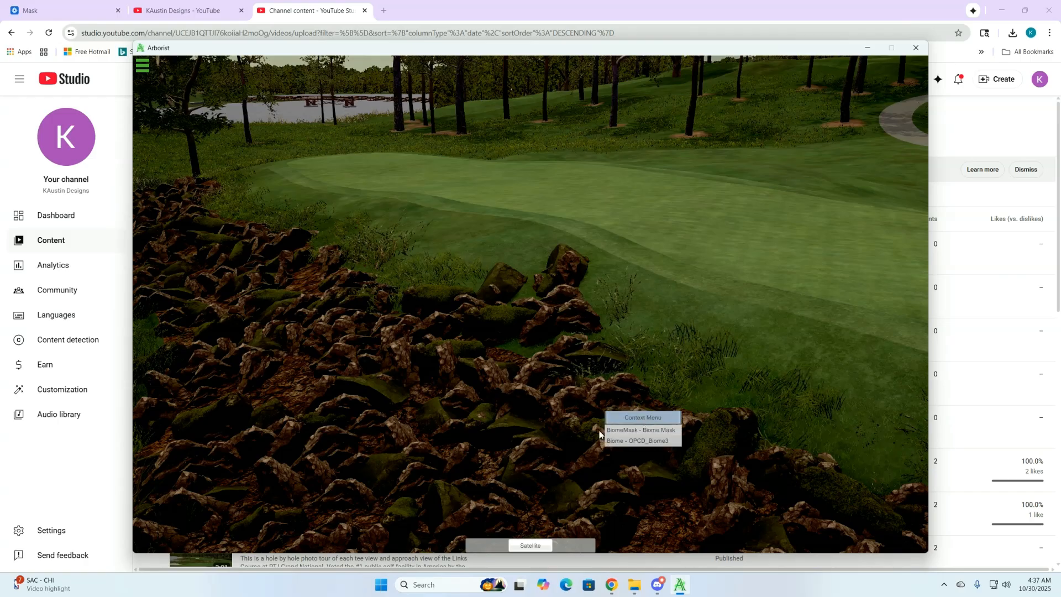
{"action": "left_click", "coordinate": [651, 431]}
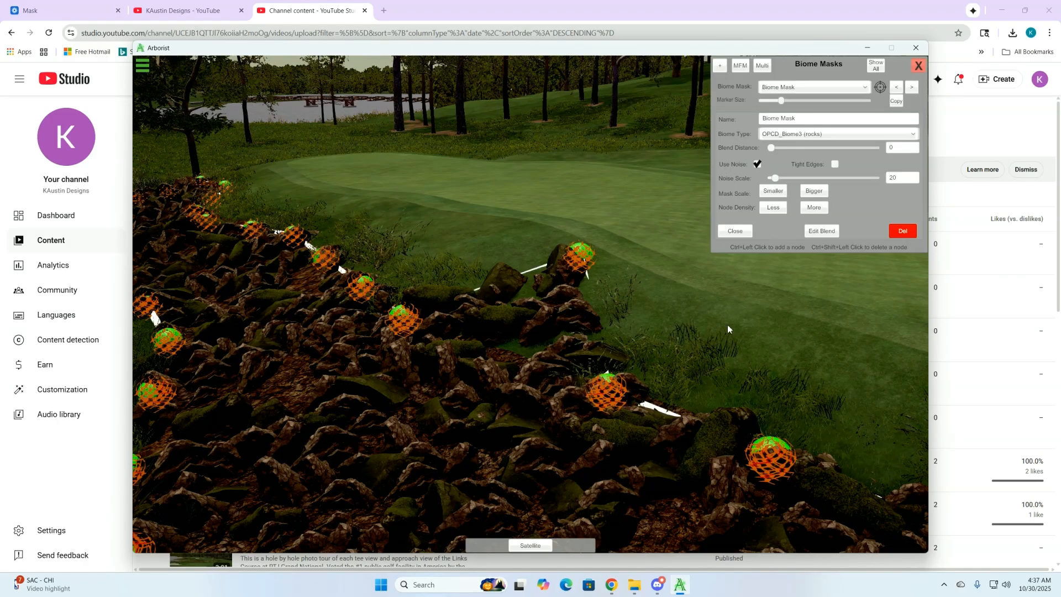
{"action": "left_click", "coordinate": [735, 231]}
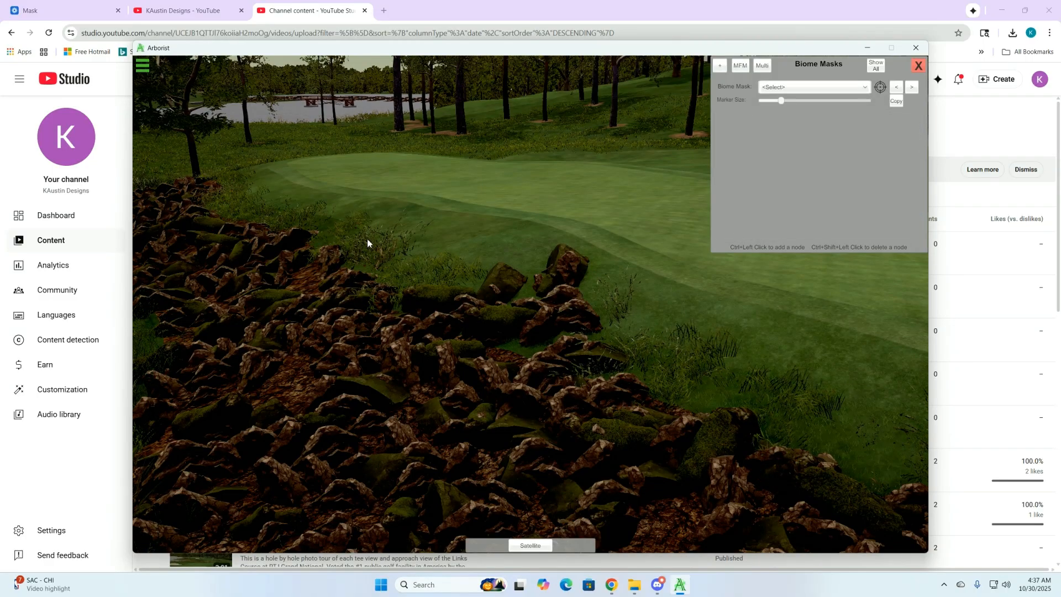
- Open the OPCD_Grassland (Main grass) biome mask between the rocks and the green, compare its outline with the overlapping rocks, and close it
{"action": "right_click_drag", "start_coordinate": [401, 240], "coordinate": [484, 193]}
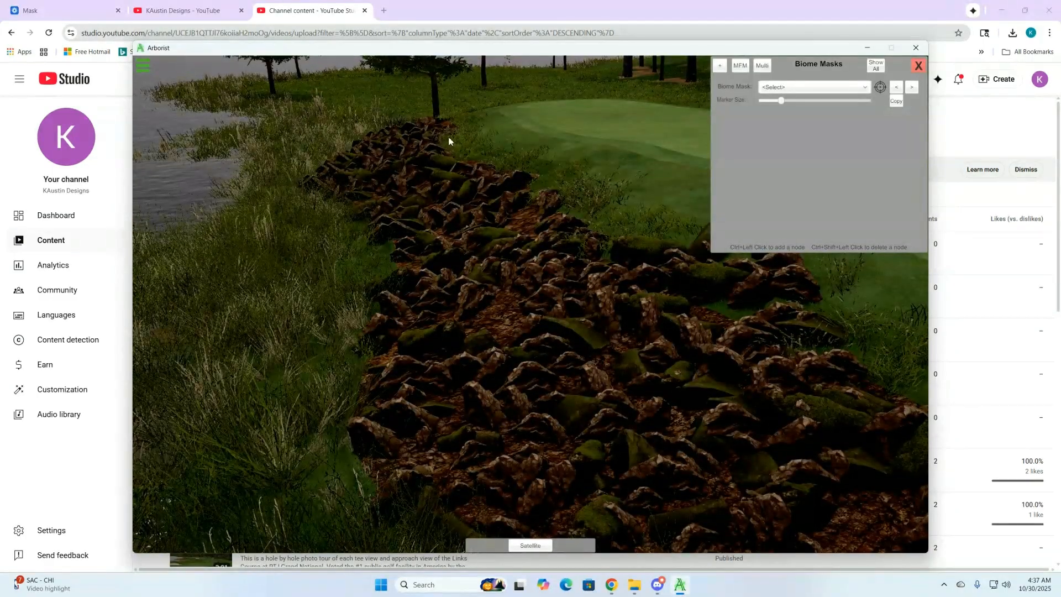
{"action": "right_click", "coordinate": [449, 137]}
{"action": "right_click", "coordinate": [501, 97]}
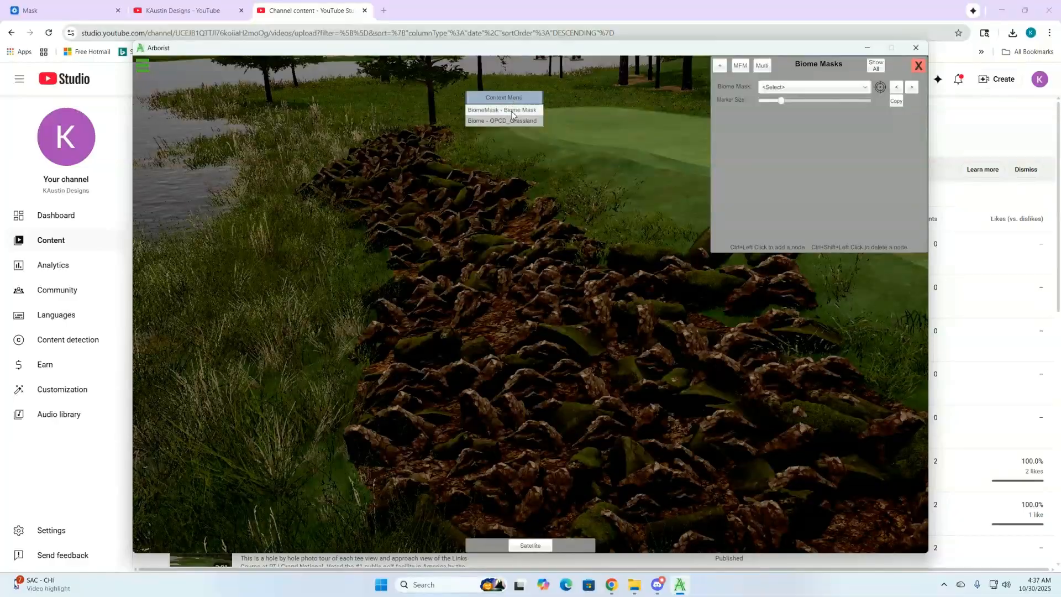
{"action": "left_click", "coordinate": [511, 107]}
{"action": "right_click_drag", "start_coordinate": [431, 231], "coordinate": [527, 258]}
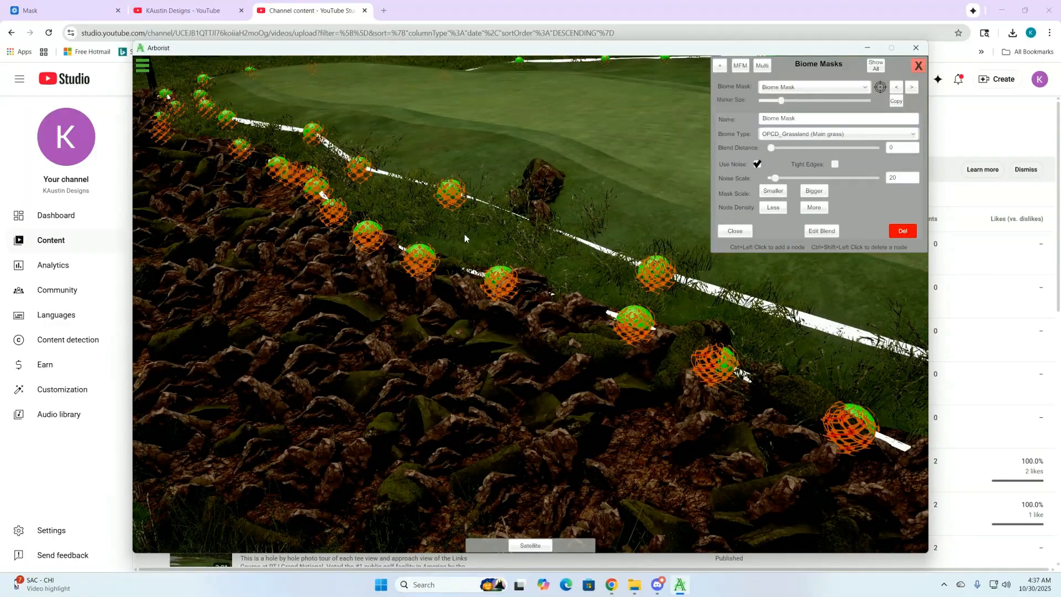
{"action": "left_click", "coordinate": [738, 231]}
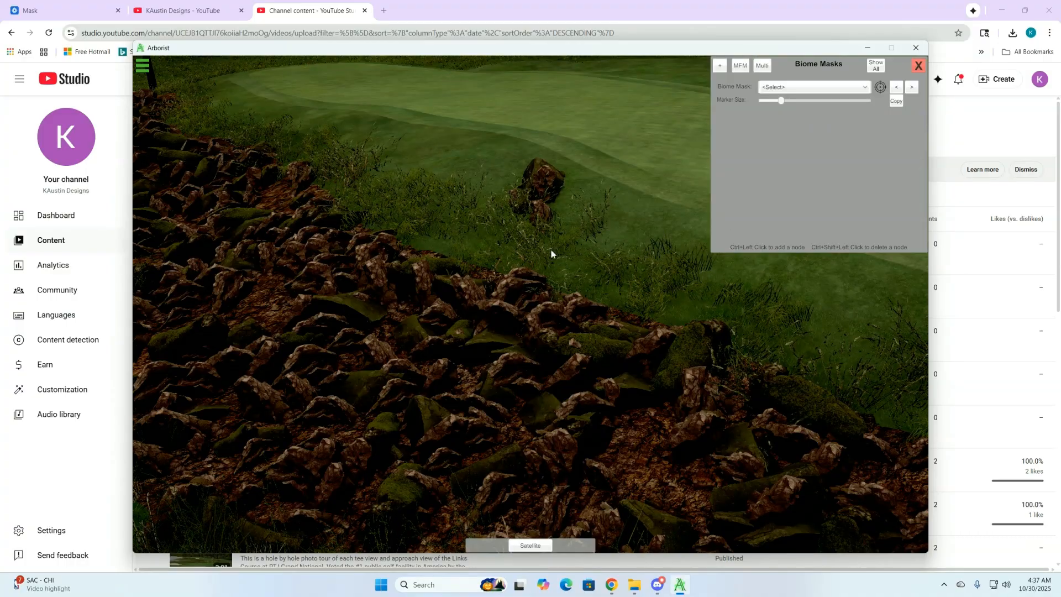
- Open the OPCD_Biome3 (rocks) biome mask and move its outlying node from the grass back into line with the rock edge
{"action": "right_click", "coordinate": [334, 309]}
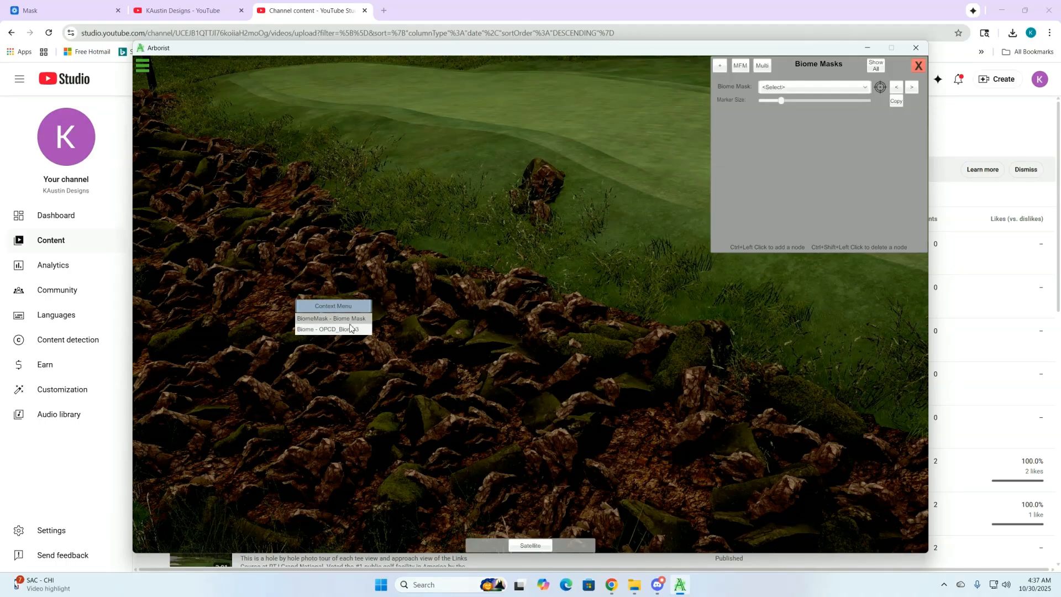
{"action": "left_click", "coordinate": [348, 318]}
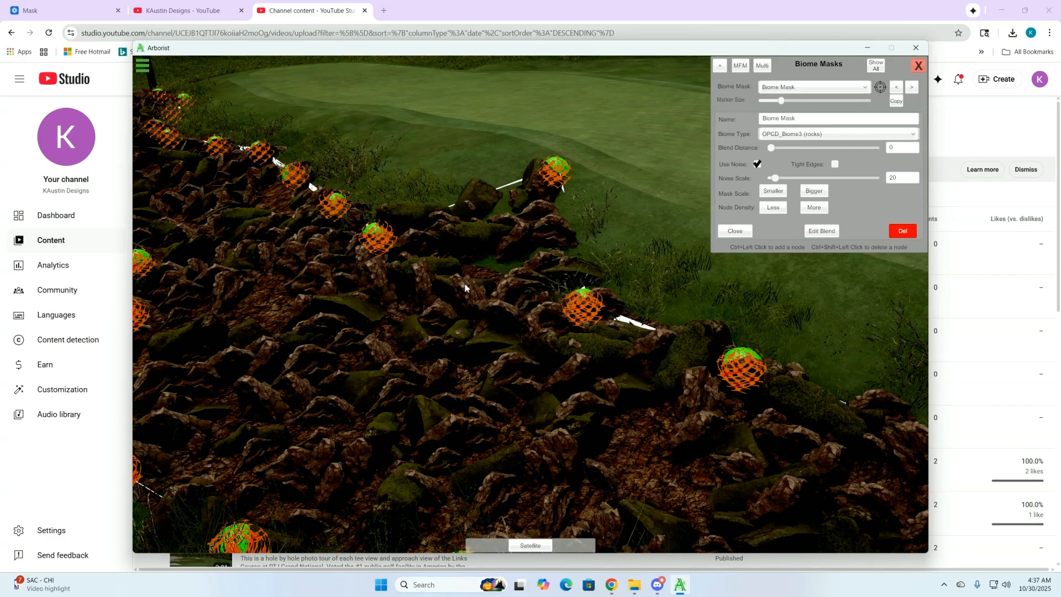
{"action": "middle_click_drag", "start_coordinate": [524, 270], "coordinate": [526, 219]}
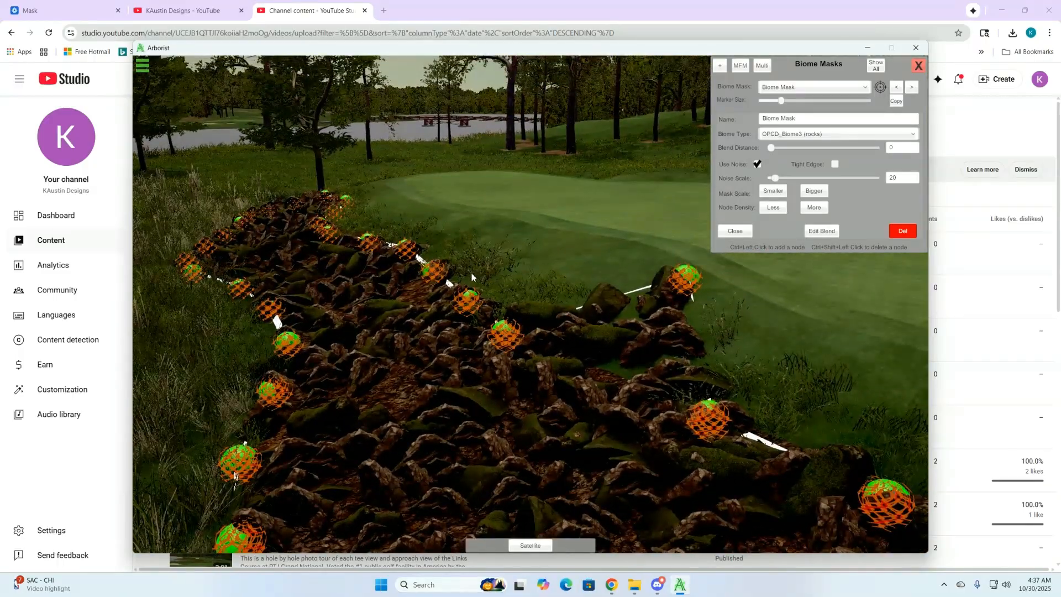
{"action": "middle_click_drag", "start_coordinate": [473, 277], "coordinate": [510, 361]}
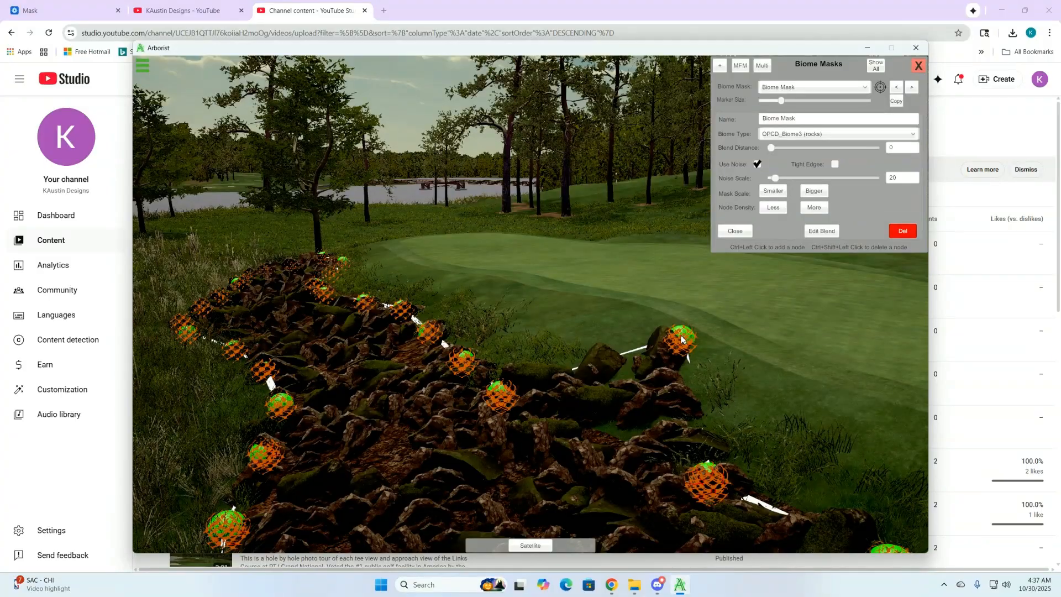
{"action": "left_click_drag", "start_coordinate": [682, 339], "coordinate": [628, 432]}
{"action": "left_click_drag", "start_coordinate": [638, 426], "coordinate": [620, 426]}
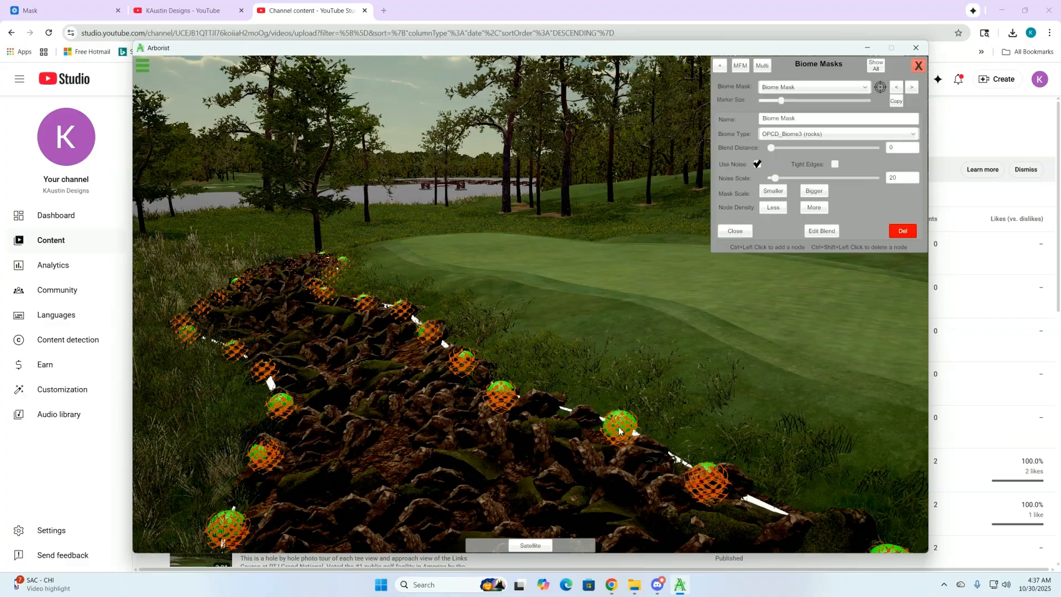
- Switch from the rocks mask to the OPCD_Grassland (Main grass) biome mask beside the green, and close it
{"action": "left_click", "coordinate": [617, 373]}
{"action": "left_click", "coordinate": [626, 383]}
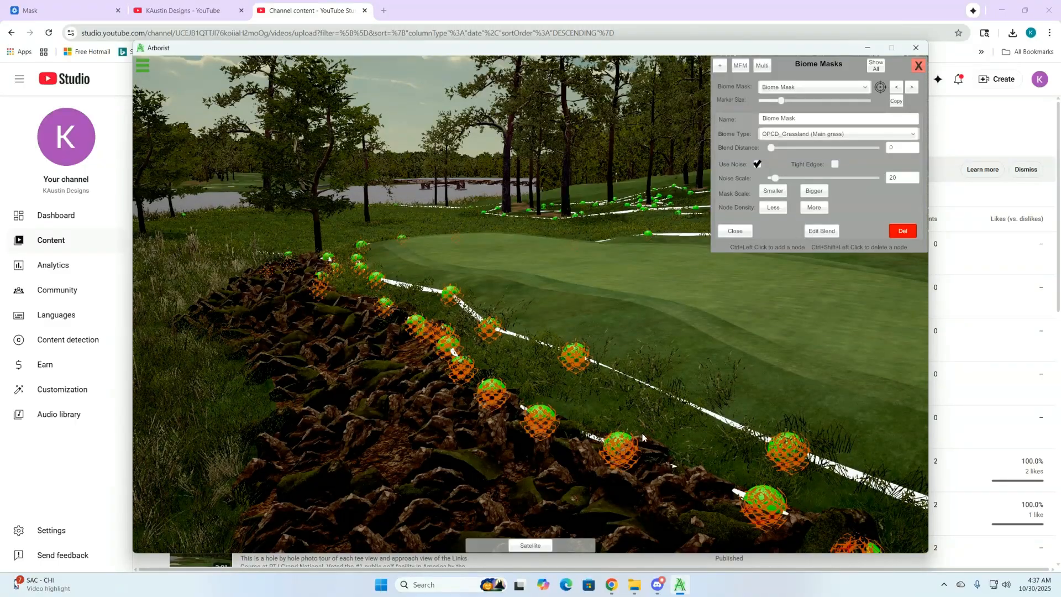
{"action": "left_click", "coordinate": [736, 231]}
- Examine the grass and rock border around the green from several sides, opening and closing the grassland biome mask to check its outline
{"action": "scroll", "coordinate": [687, 308], "scroll_direction": "up", "scroll_amount": 5}
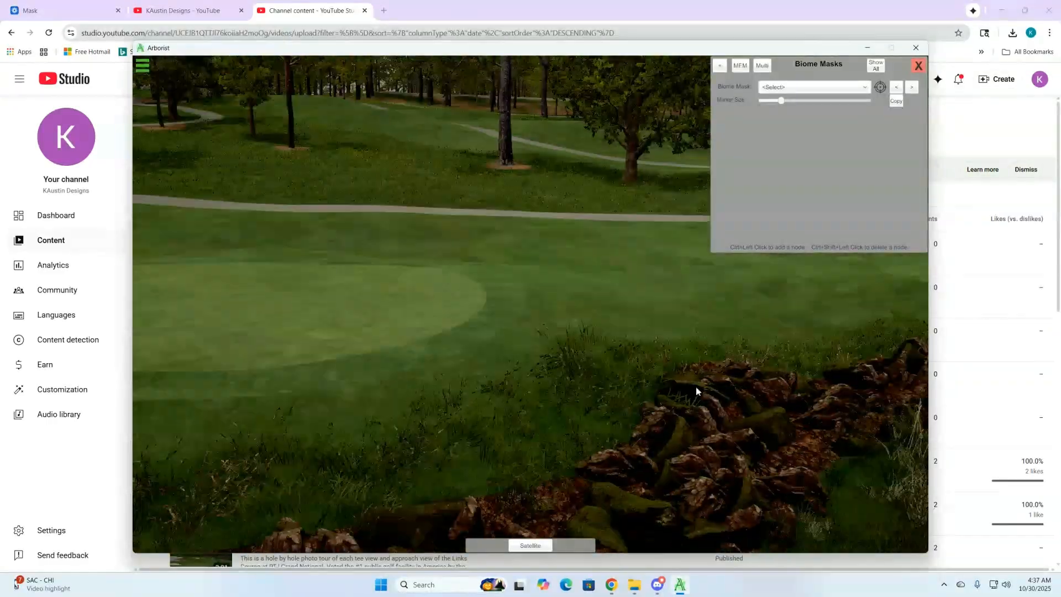
{"action": "right_click_drag", "start_coordinate": [697, 392], "coordinate": [564, 433]}
{"action": "scroll", "coordinate": [543, 422], "scroll_direction": "up", "scroll_amount": 3}
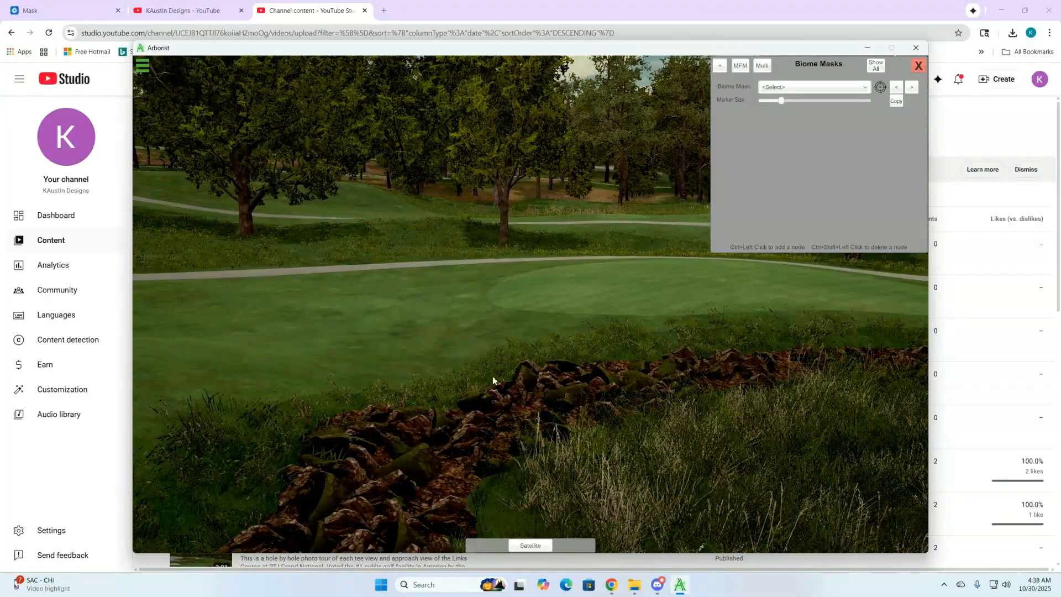
{"action": "scroll", "coordinate": [424, 392], "scroll_direction": "up", "scroll_amount": 3}
{"action": "right_click", "coordinate": [373, 420]}
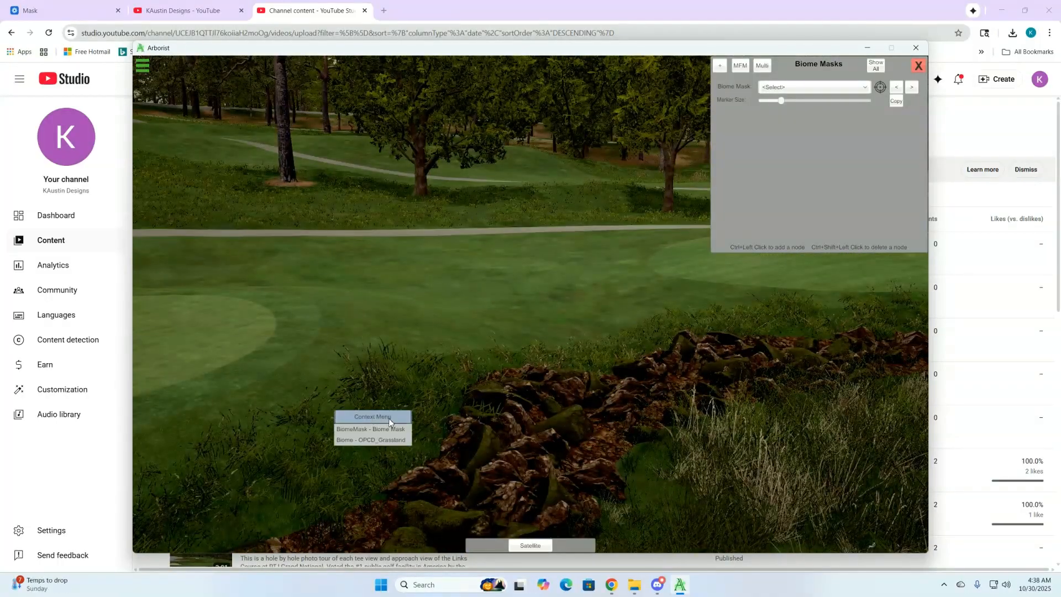
{"action": "left_click", "coordinate": [387, 429]}
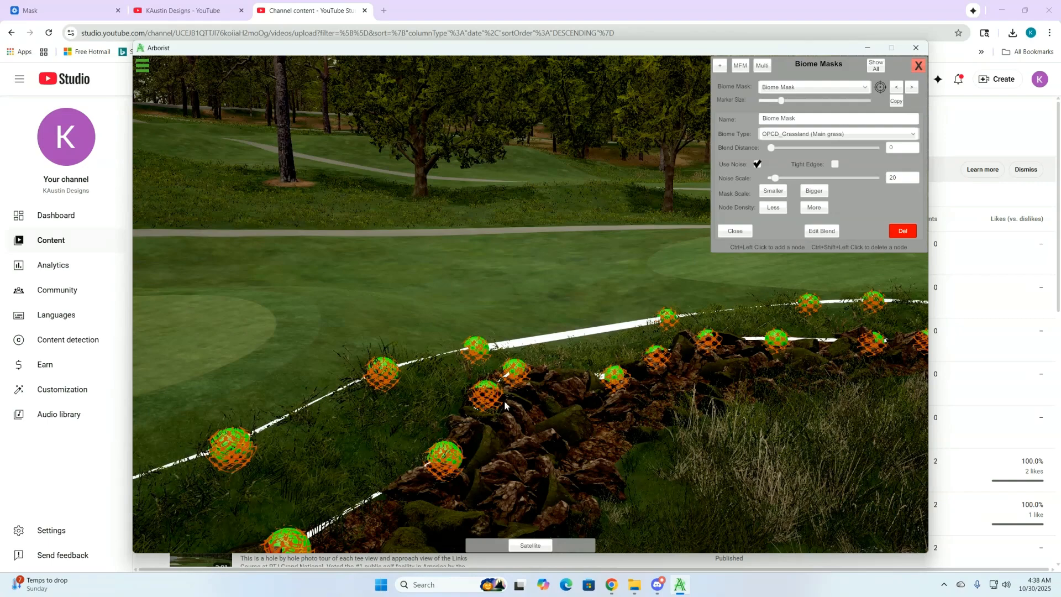
{"action": "left_click", "coordinate": [734, 231]}
{"action": "scroll", "coordinate": [735, 309], "scroll_direction": "down", "scroll_amount": 3}
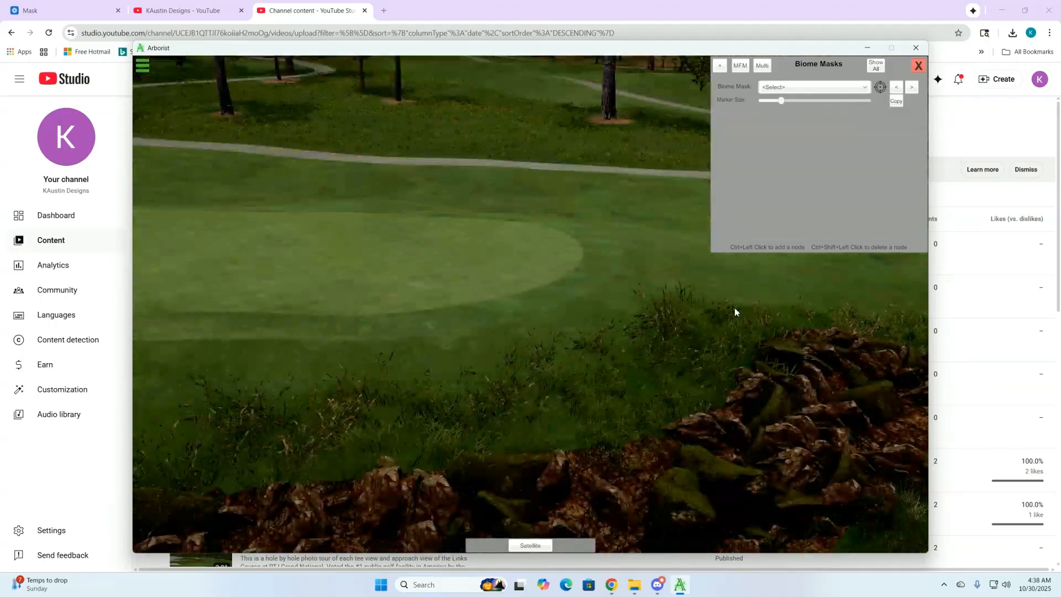
{"action": "scroll", "coordinate": [735, 312], "scroll_direction": "up", "scroll_amount": 3}
{"action": "left_click_drag", "start_coordinate": [734, 339], "coordinate": [640, 323]}
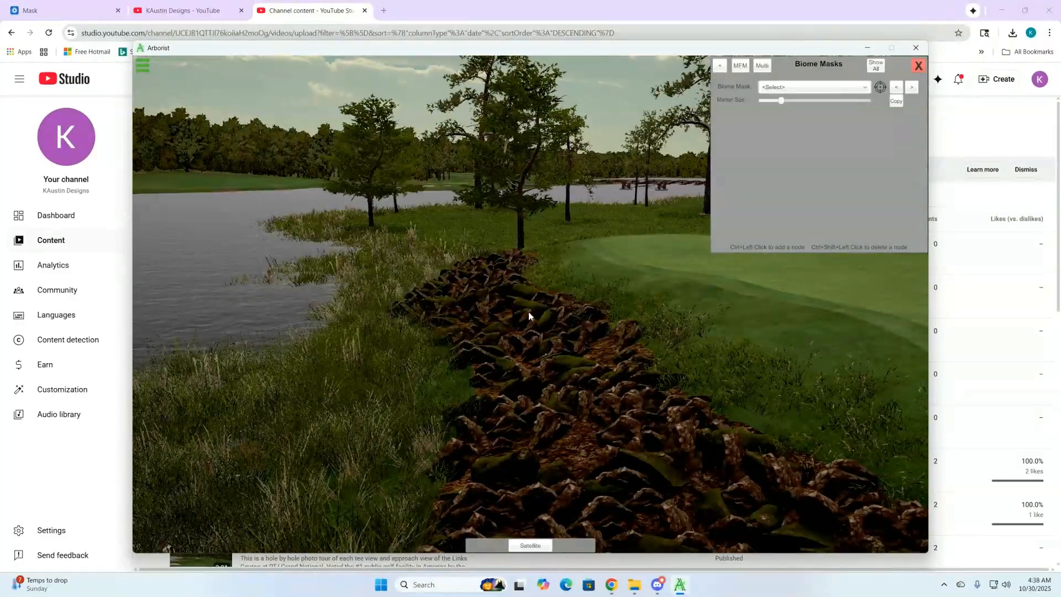